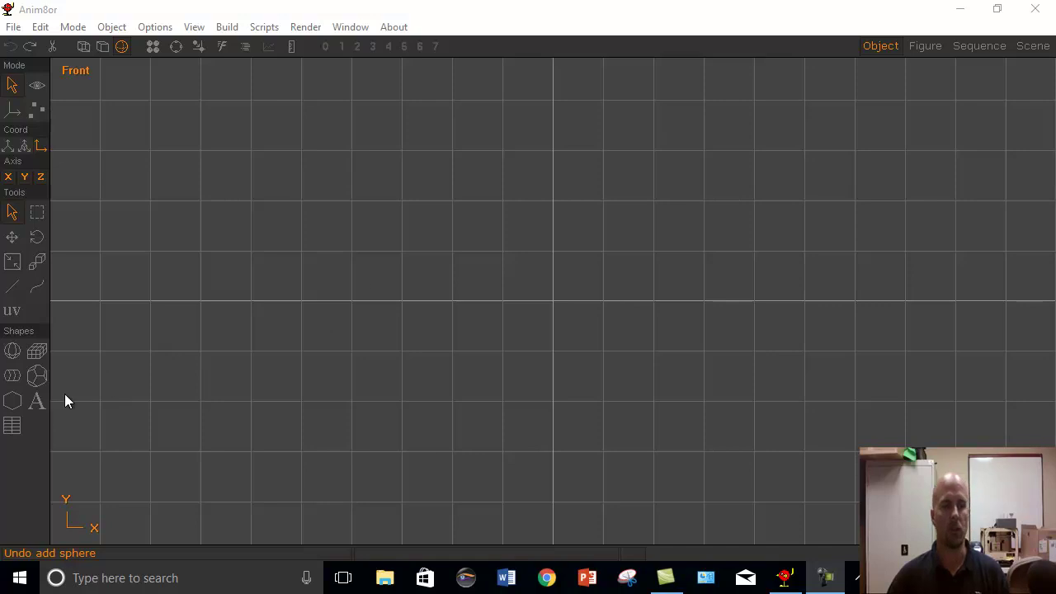
Step: Create a sphere about 70 units across at the Front view centre, shown flat shaded
left_click(11, 352)
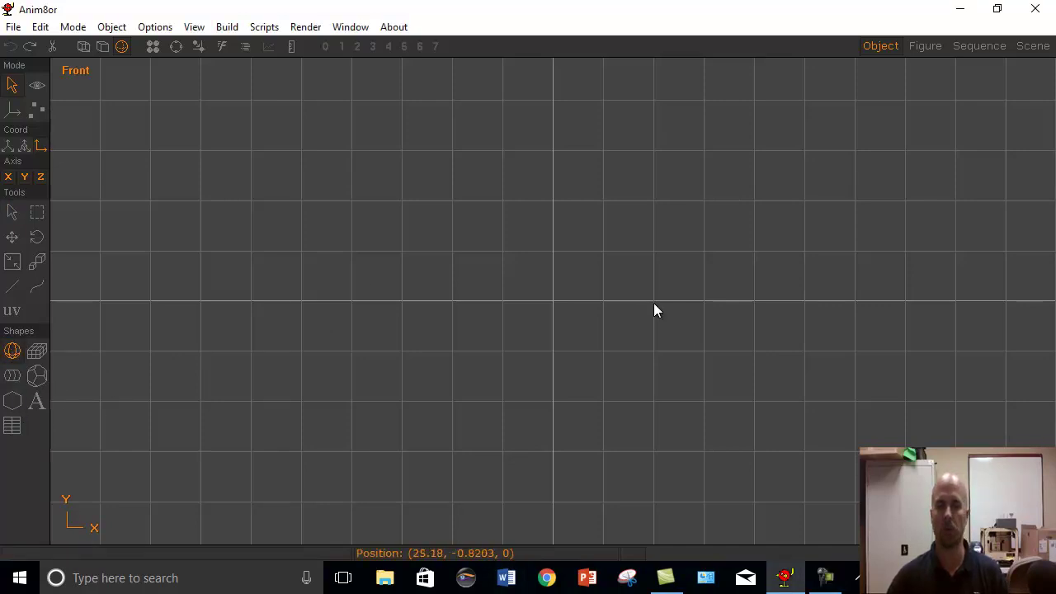
left_click_drag(553, 300, 413, 191)
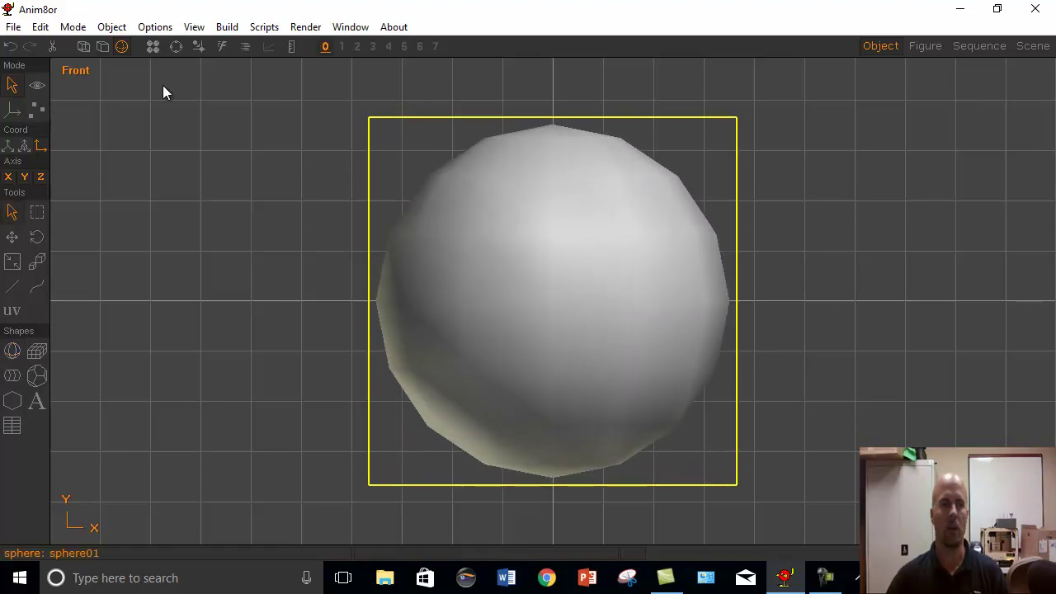
left_click(103, 47)
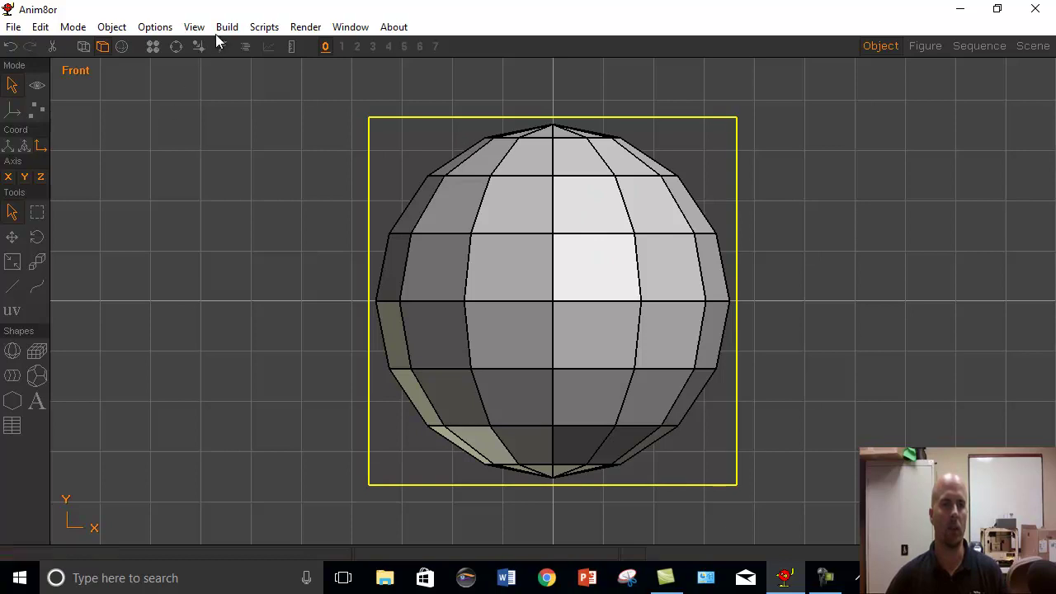
Step: Set the sphere's longitude divisions to 24 in the Sphere Editor
double_click(535, 267)
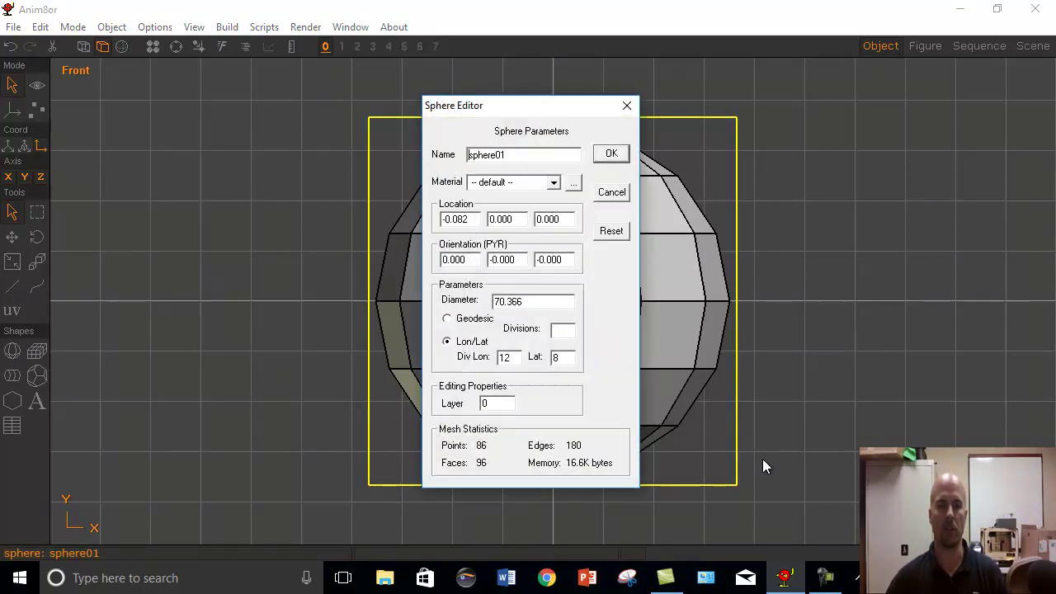
double_click(513, 359)
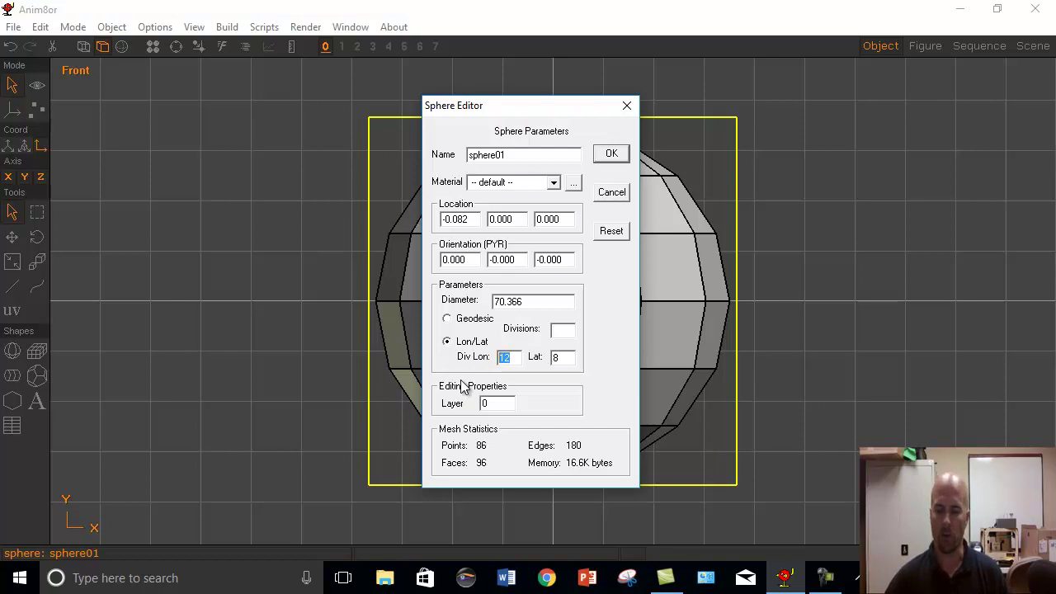
type("2")
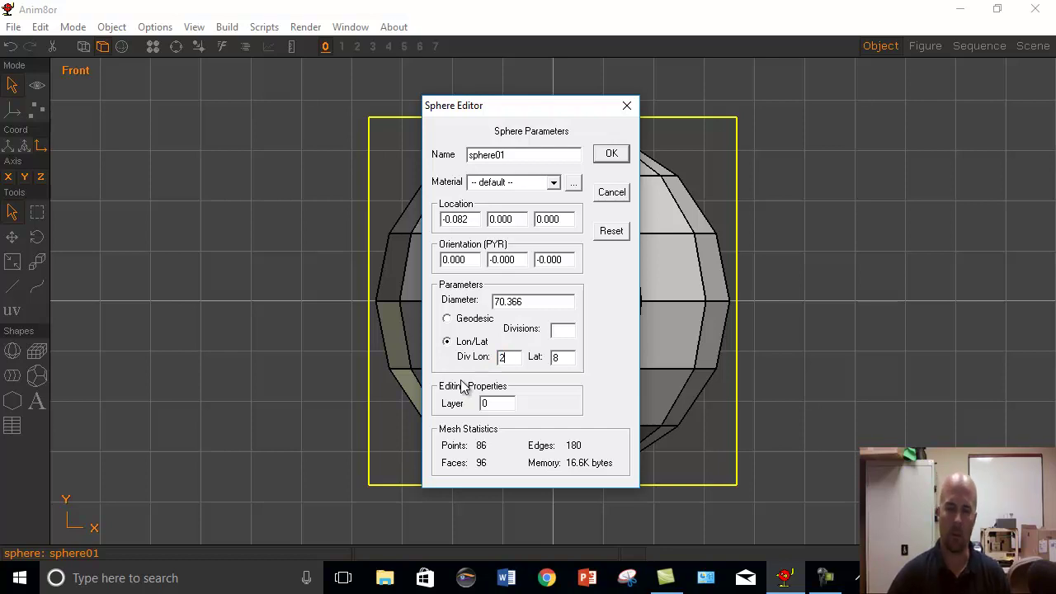
type("4")
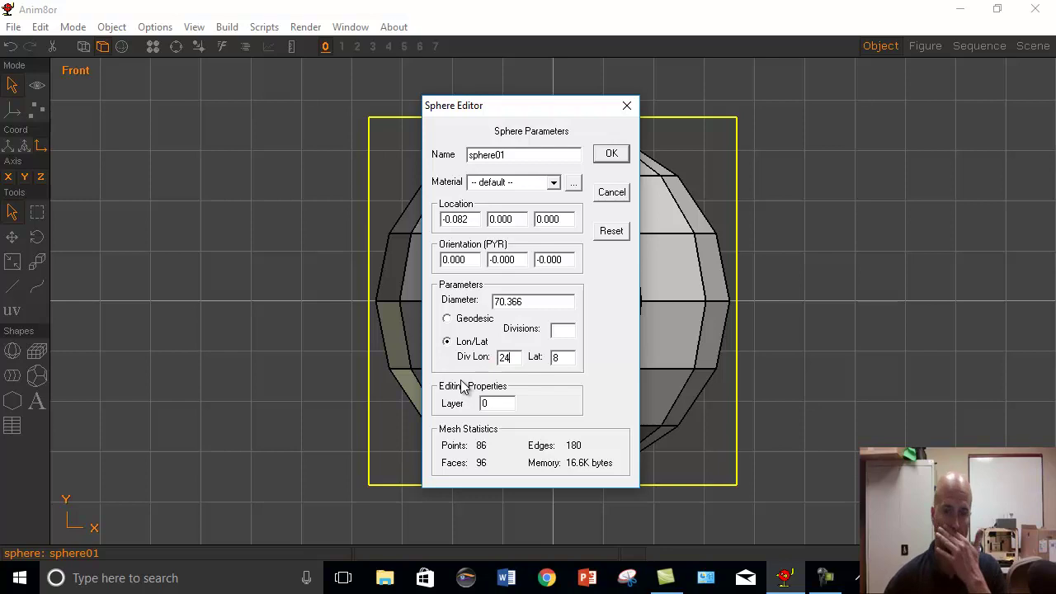
left_click(611, 155)
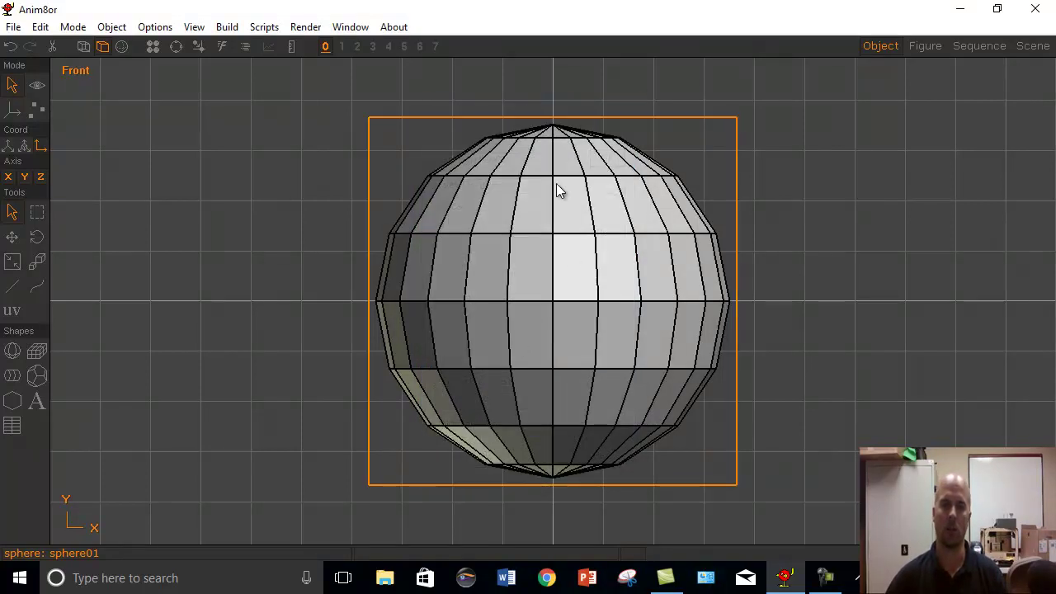
Step: Change the sphere's longitude divisions to 22
double_click(536, 272)
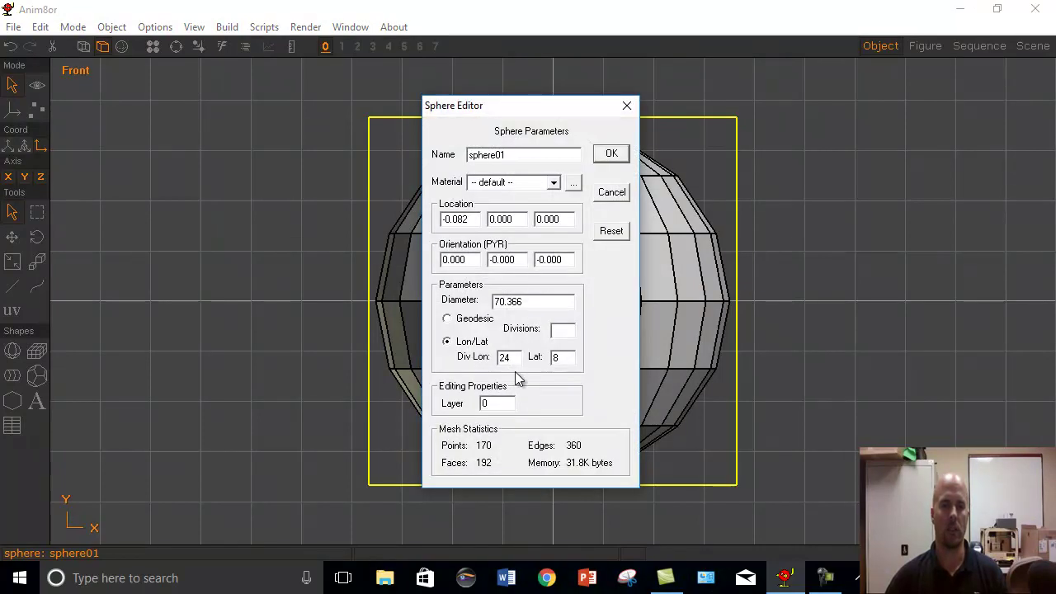
double_click(517, 359)
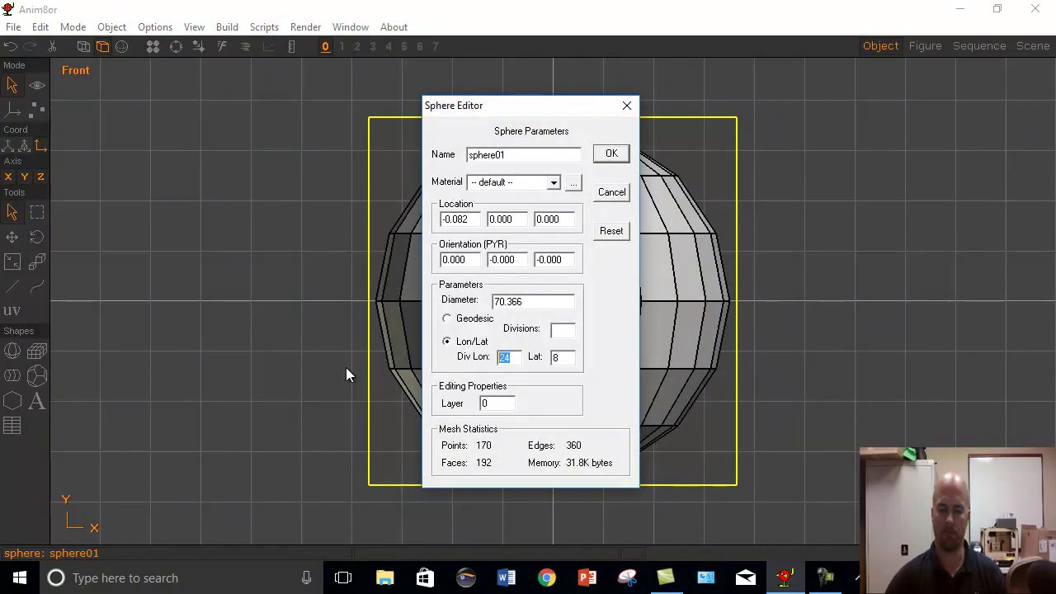
type("22")
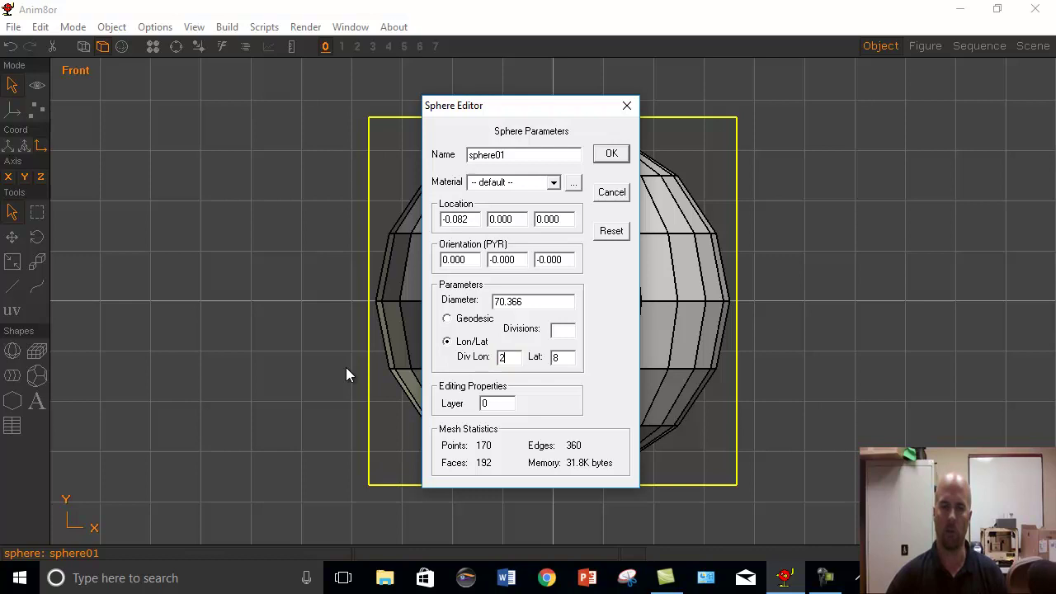
left_click(611, 155)
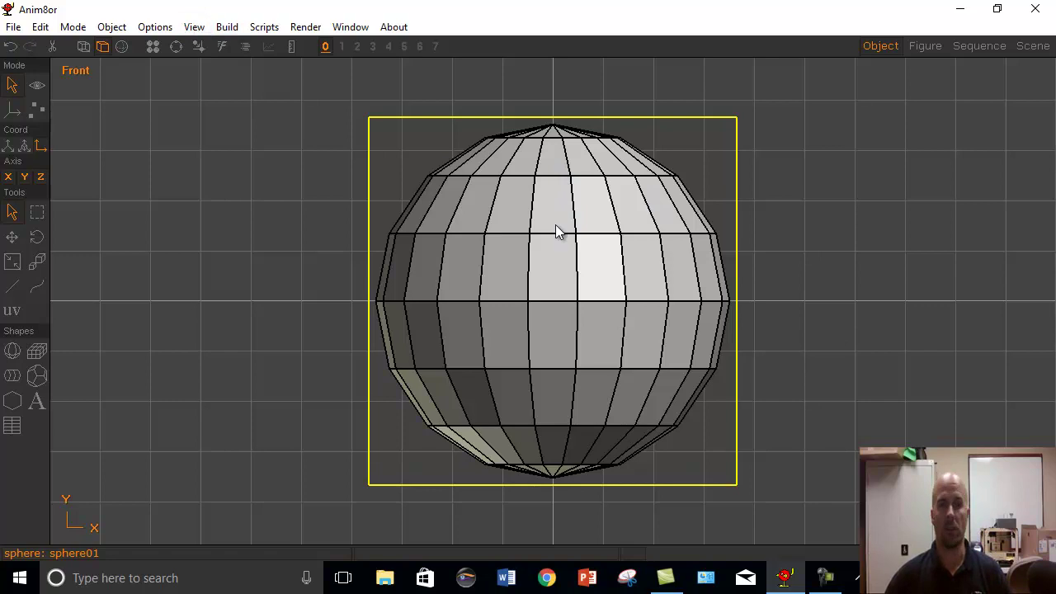
Step: Convert sphere01 into an editable mesh and switch to the Top view
left_click(231, 30)
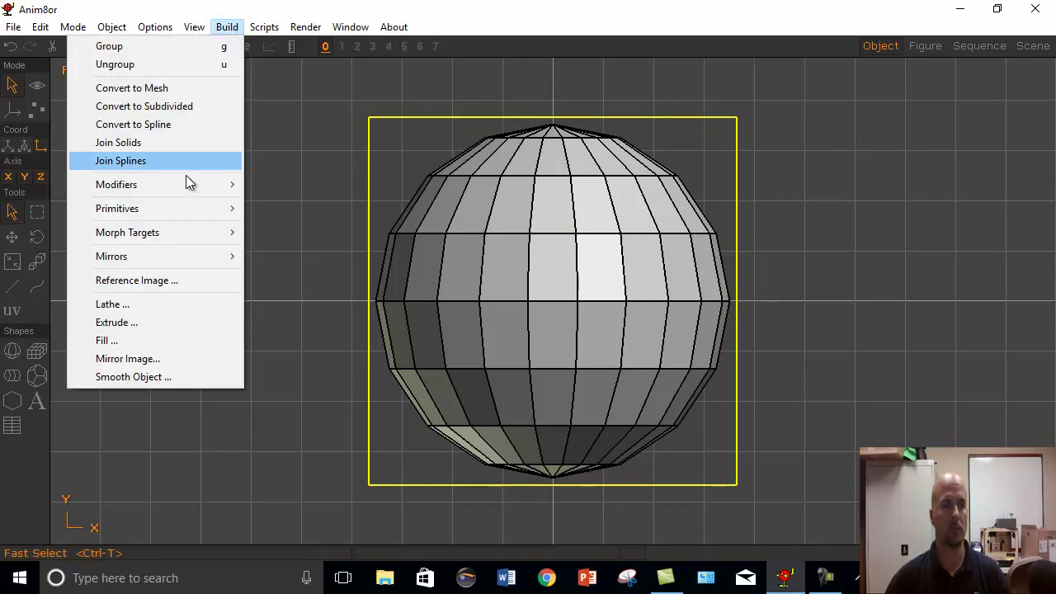
mouse_move(175, 214)
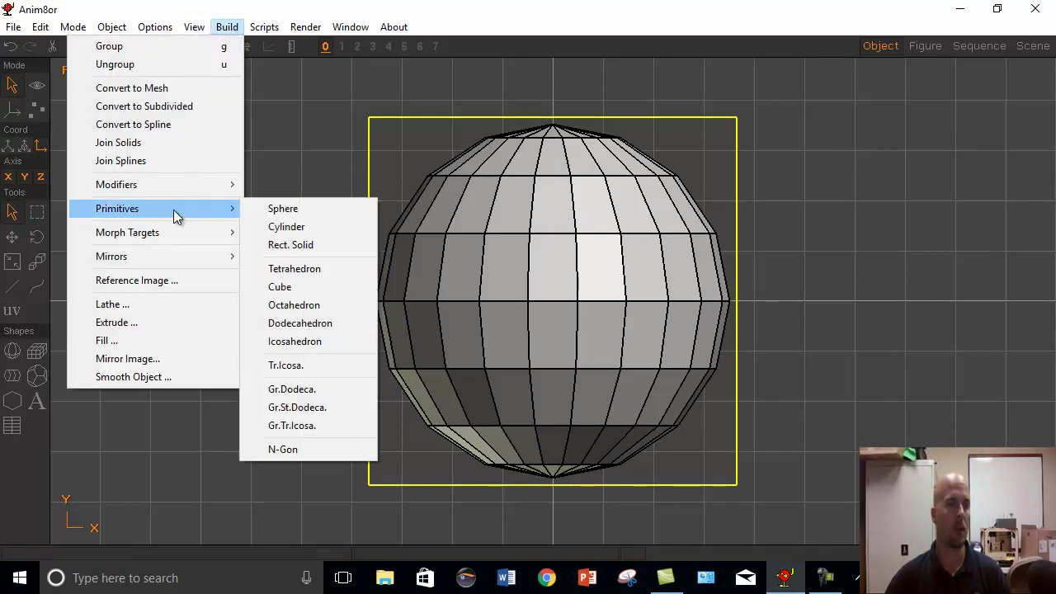
left_click(157, 89)
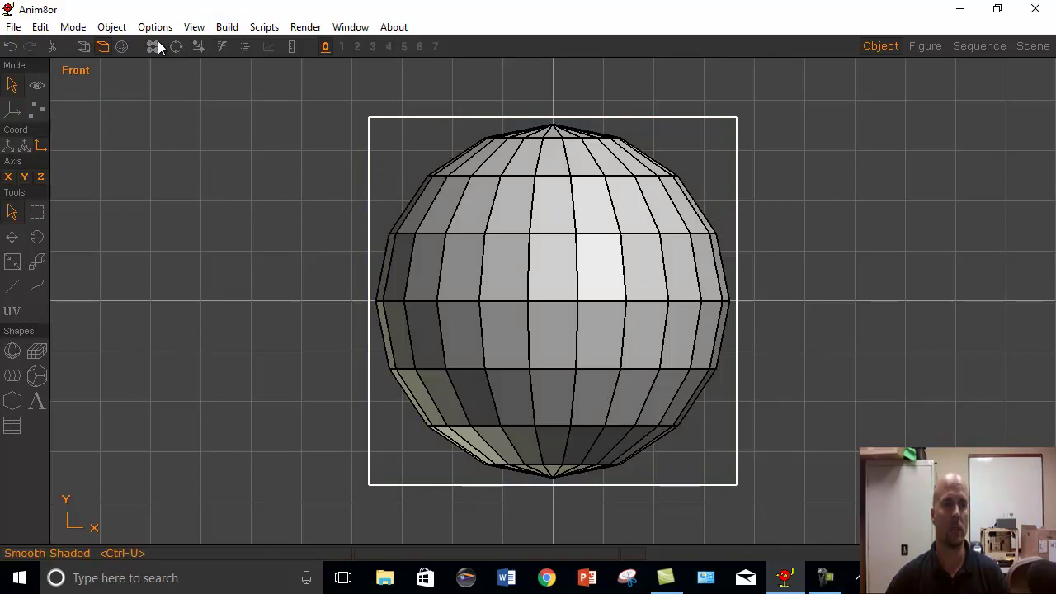
left_click(195, 29)
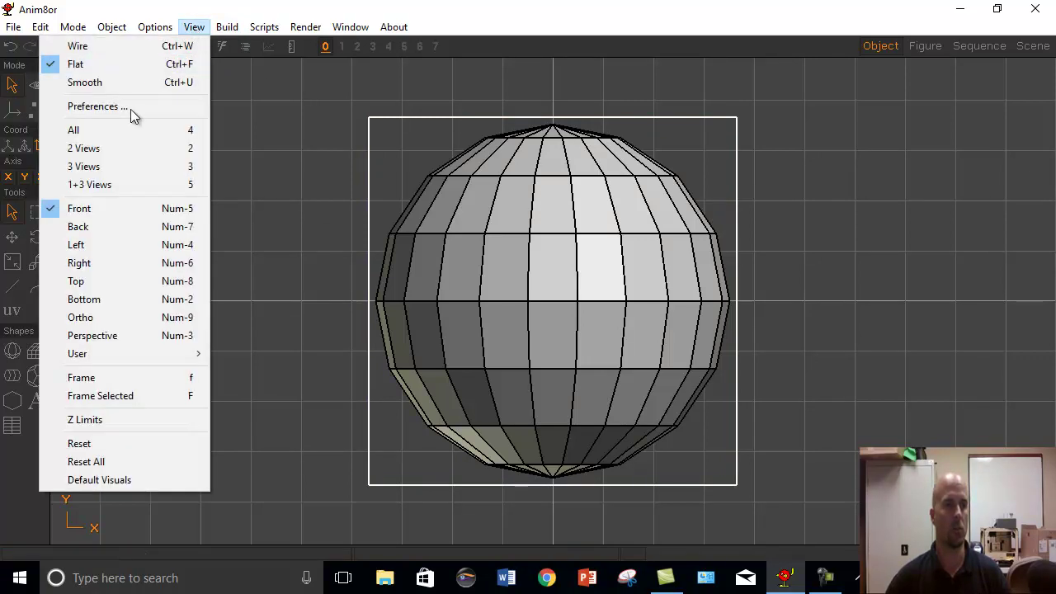
left_click(91, 281)
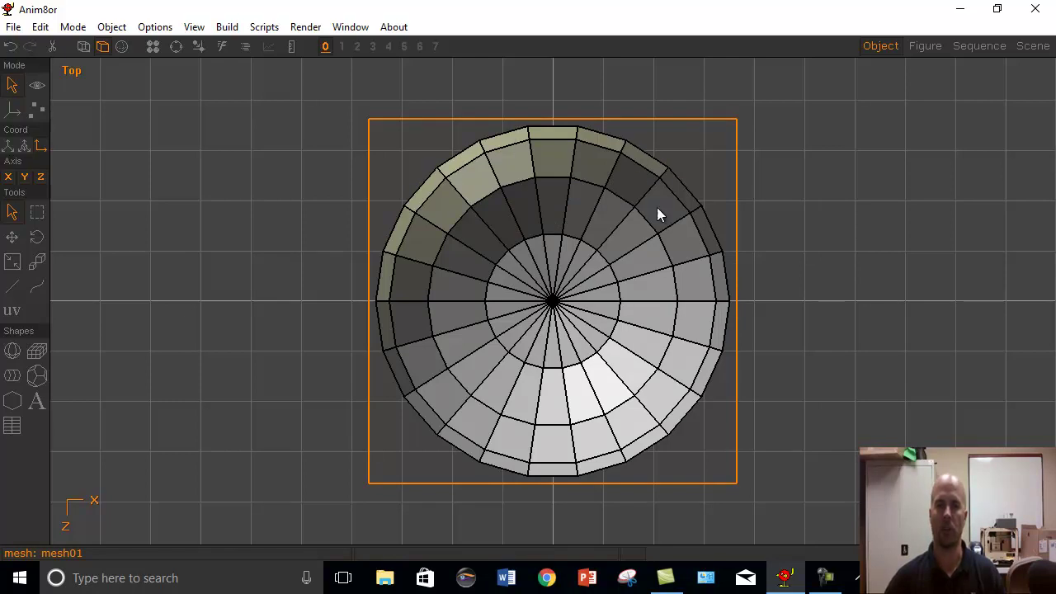
Step: Enter Point Edit with face selection, test-pick a few faces, then choose Drag Select
left_click(37, 113)
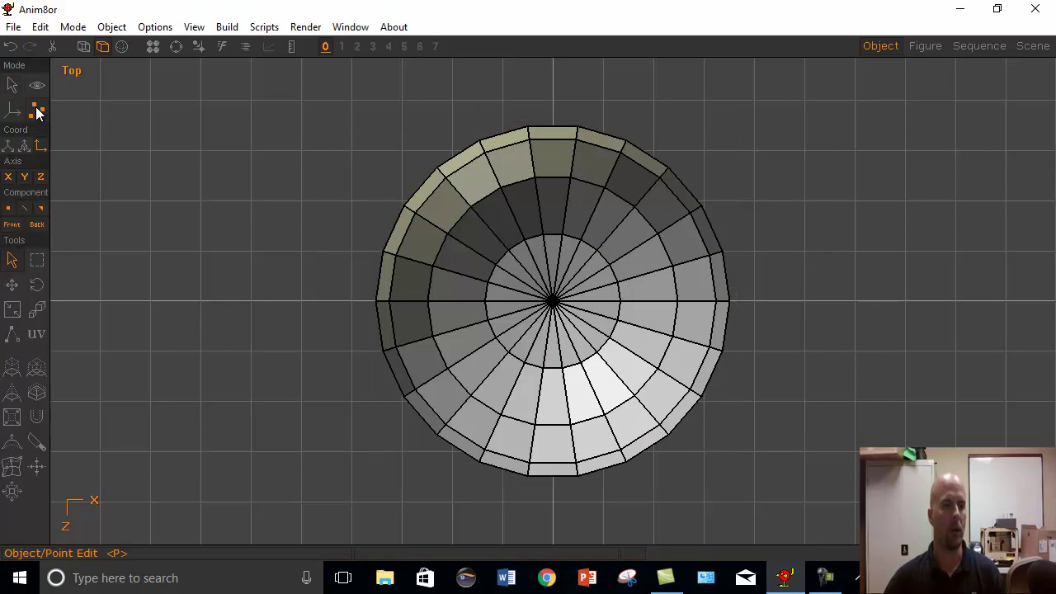
left_click(39, 208)
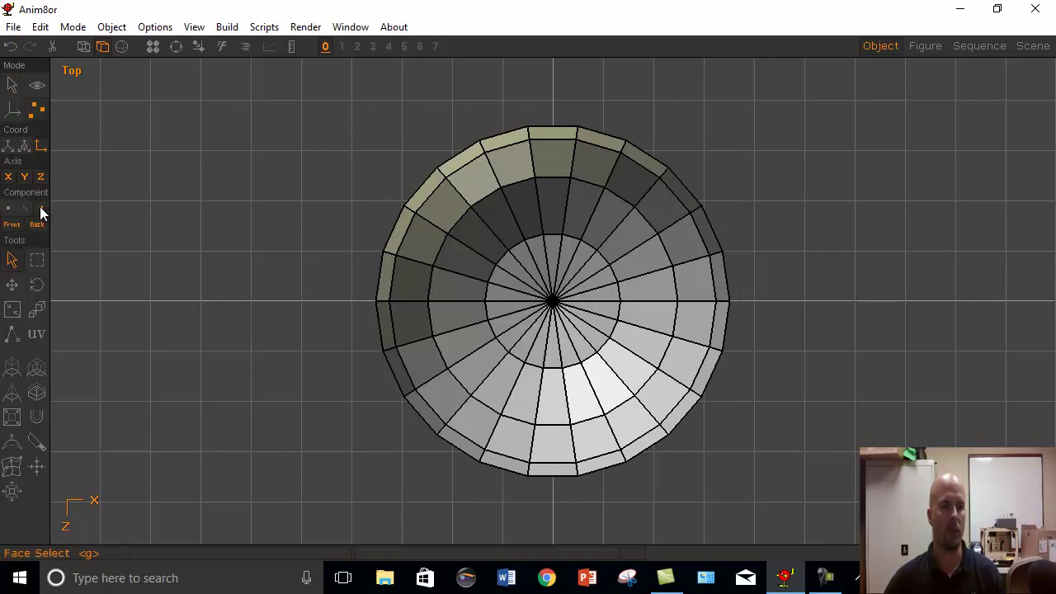
left_click(493, 211)
left_click(483, 187)
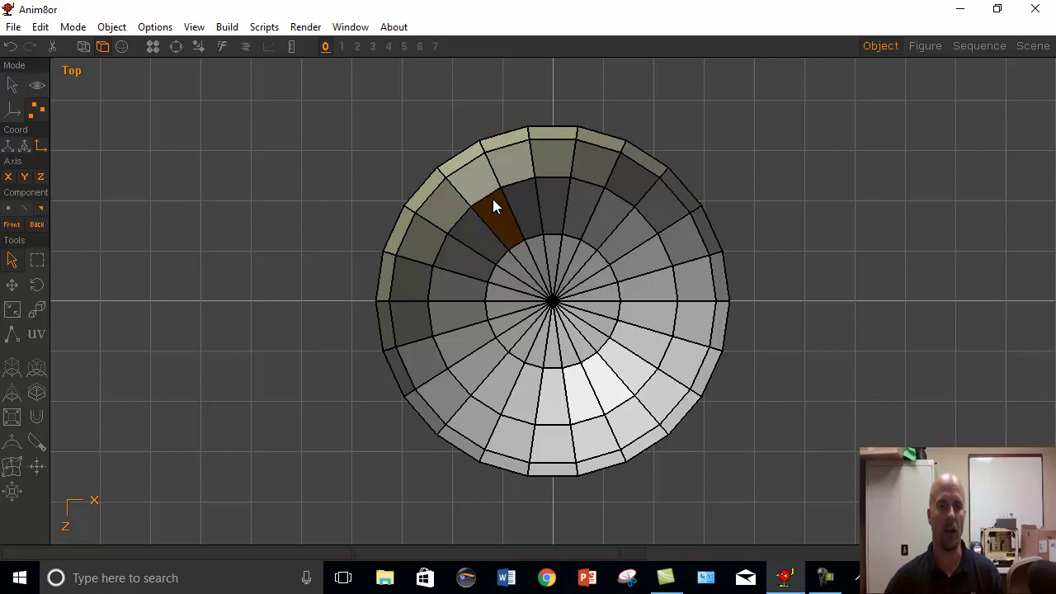
left_click(363, 213)
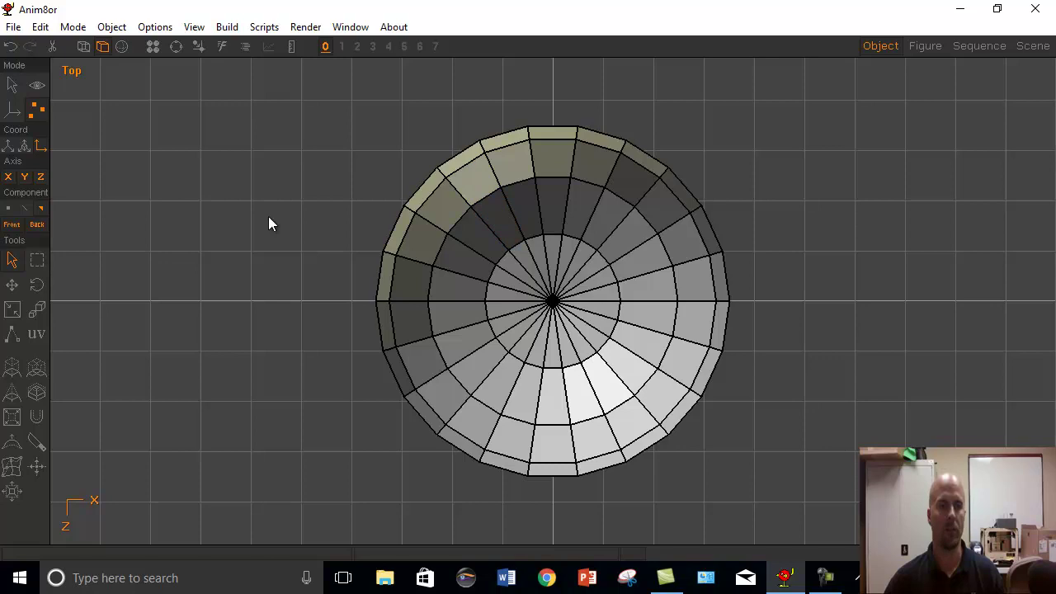
left_click(37, 260)
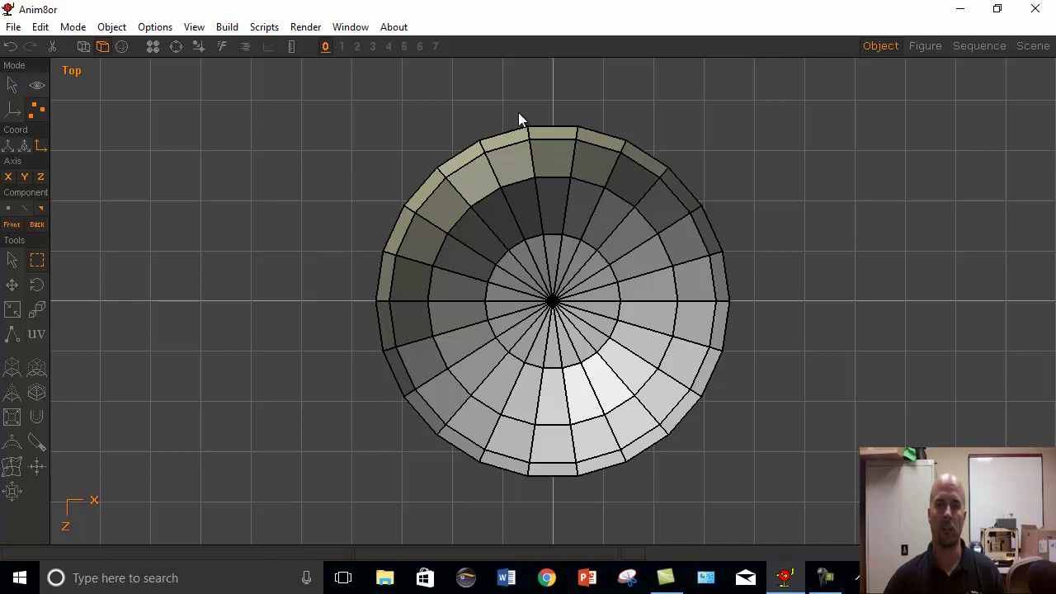
Step: Box-select the top, upper-right, right and lower-right rim faces
left_click_drag(512, 115, 576, 239)
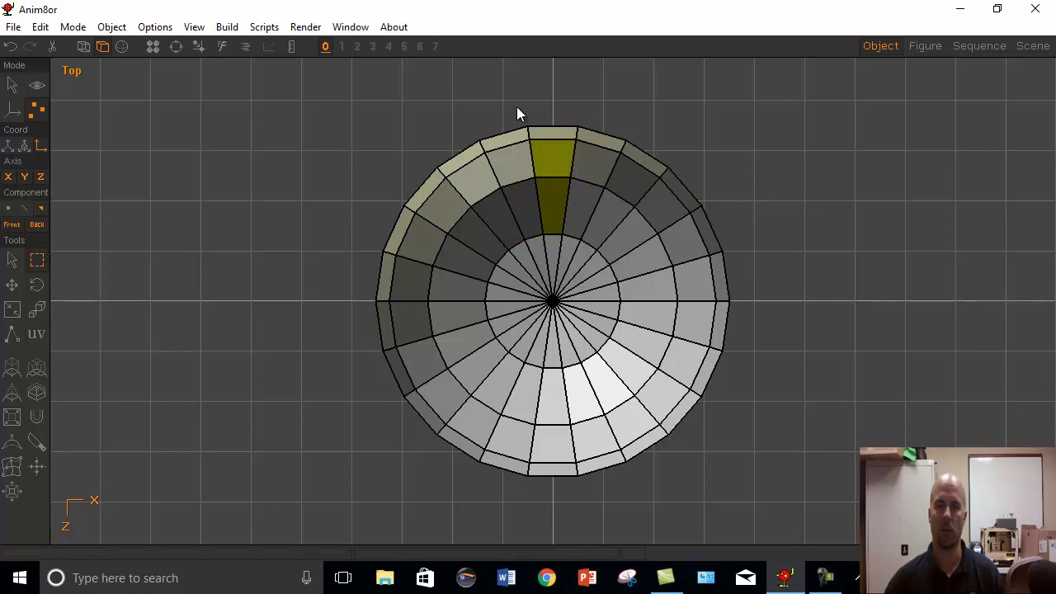
left_click_drag(554, 132, 589, 153)
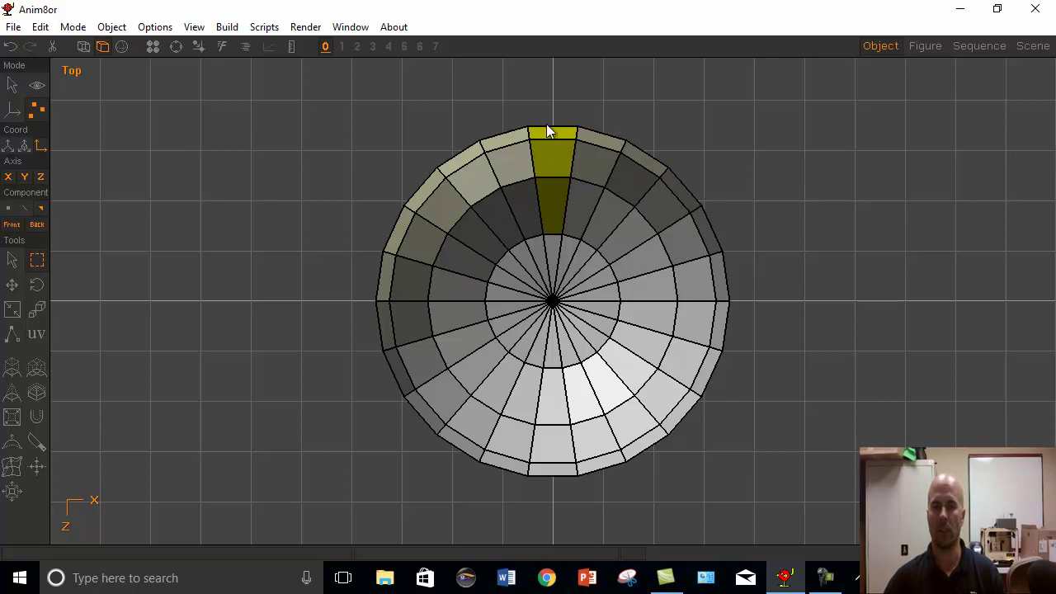
left_click_drag(605, 117, 674, 222, "shift")
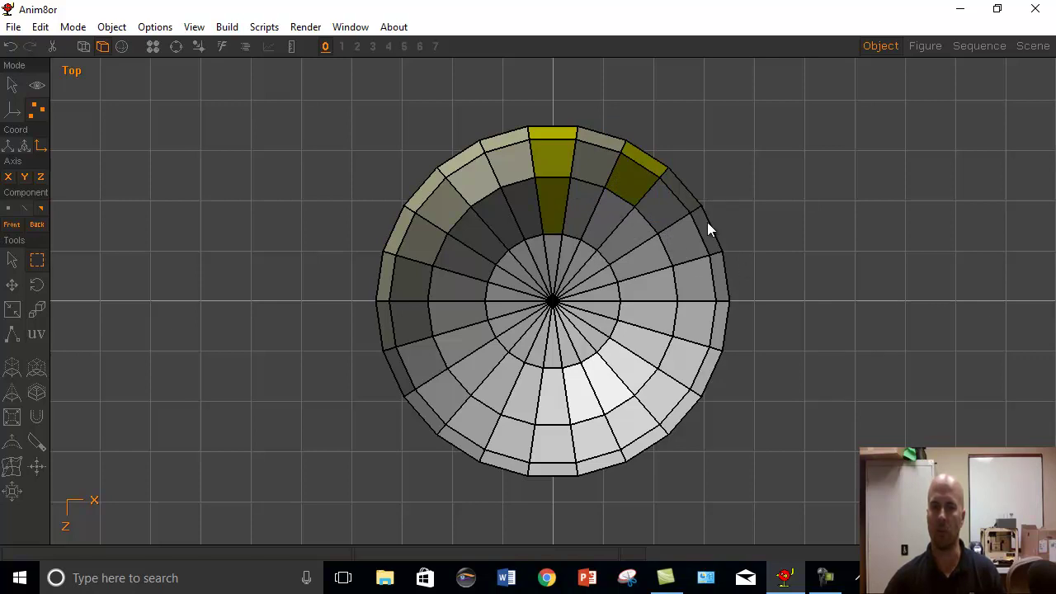
left_click_drag(756, 279, 652, 201, "shift")
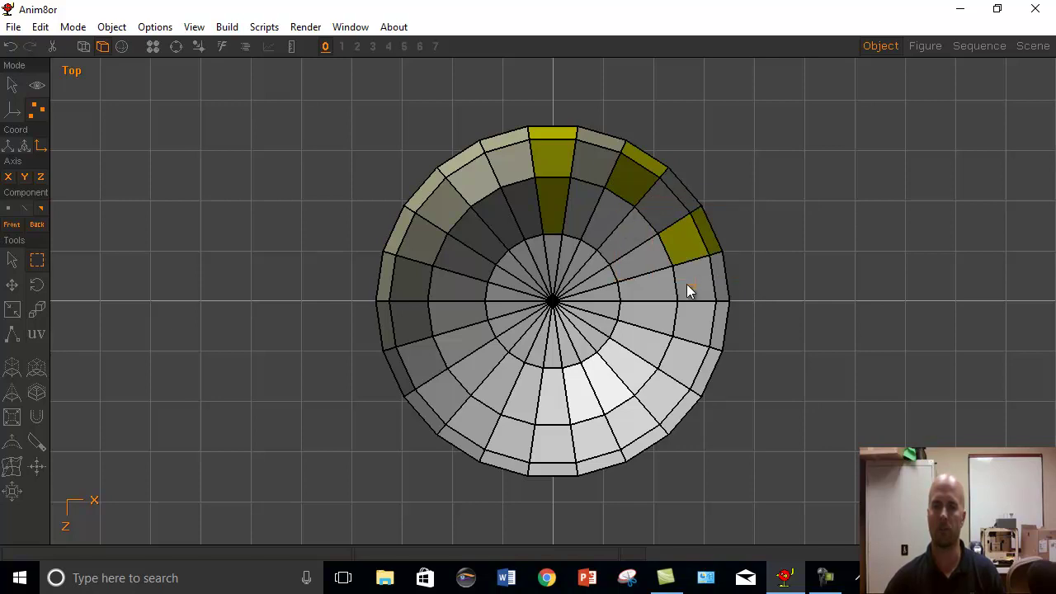
left_click_drag(627, 262, 604, 231, "shift")
left_click_drag(768, 387, 616, 286, "shift")
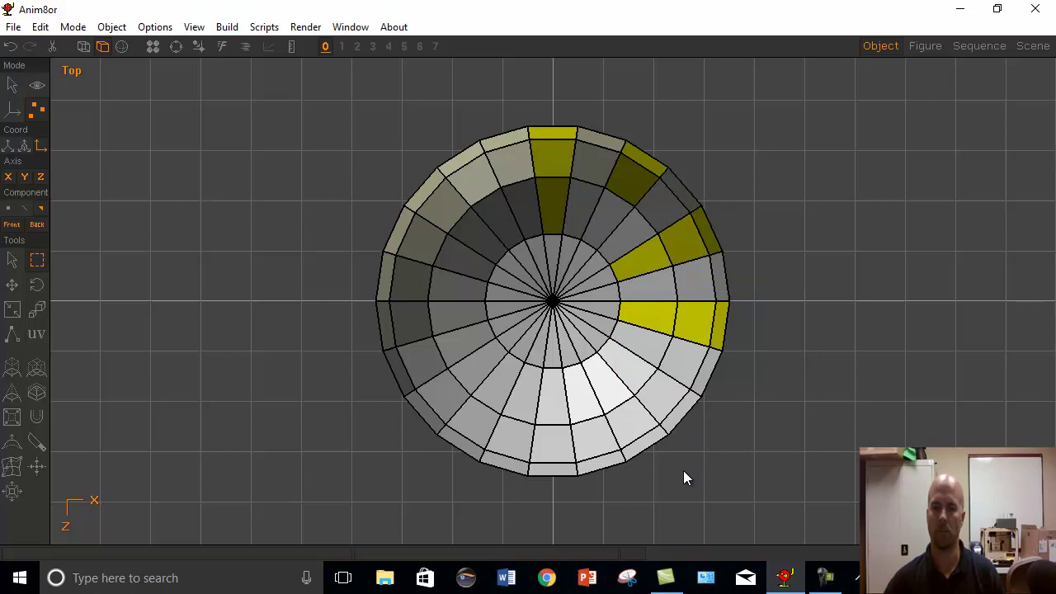
left_click_drag(704, 472, 629, 354, "shift")
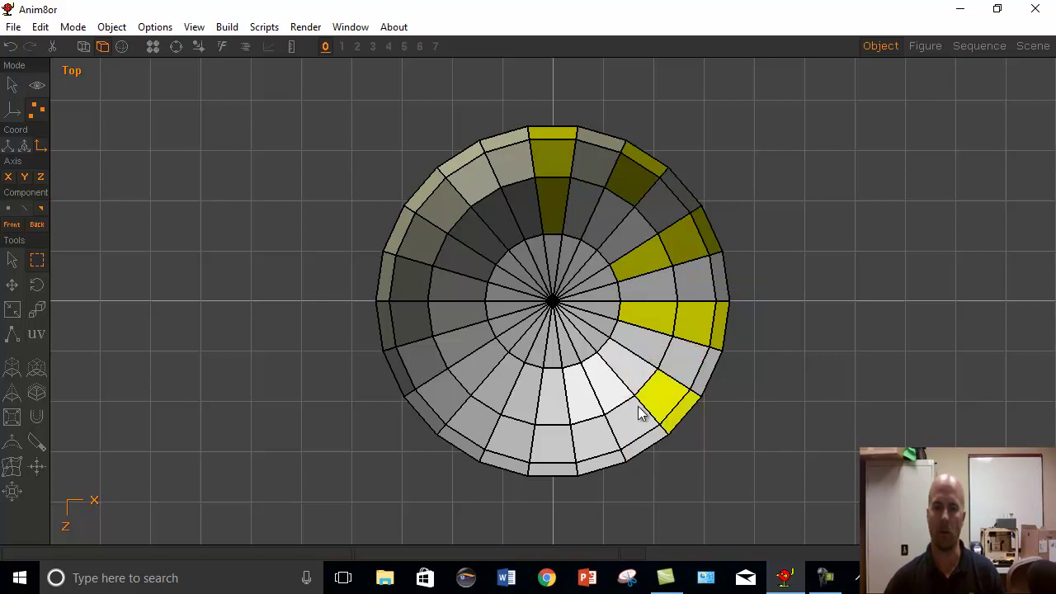
Step: Add the lower, lower-left, left and upper-left rim faces to the selection
left_click_drag(646, 498, 553, 354, "shift")
left_click_drag(550, 502, 480, 357, "shift")
left_click_drag(546, 496, 469, 435, "shift")
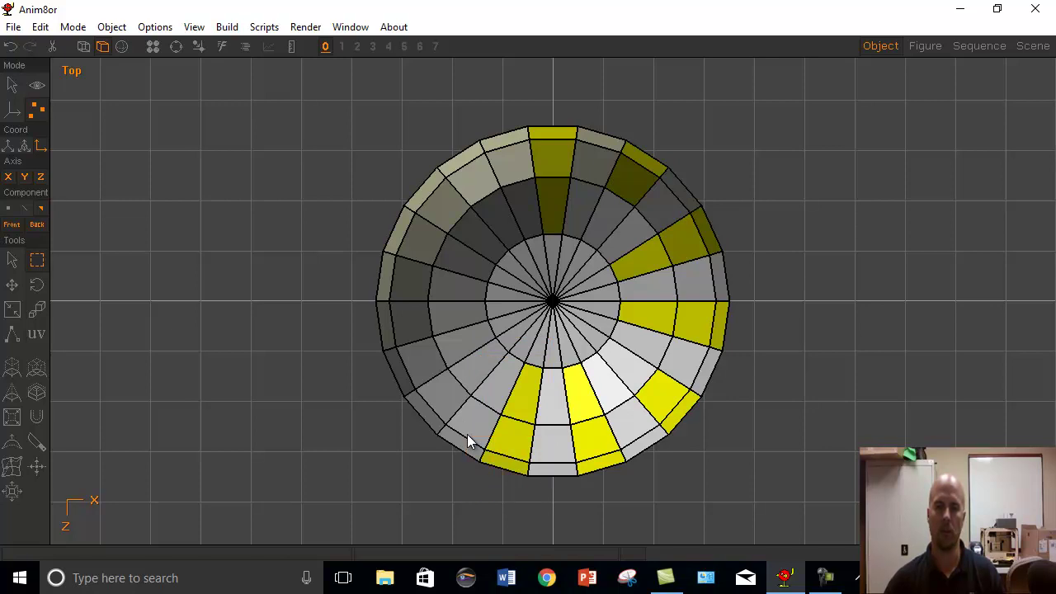
left_click_drag(360, 371, 474, 442, "shift")
left_click_drag(394, 349, 499, 437, "shift")
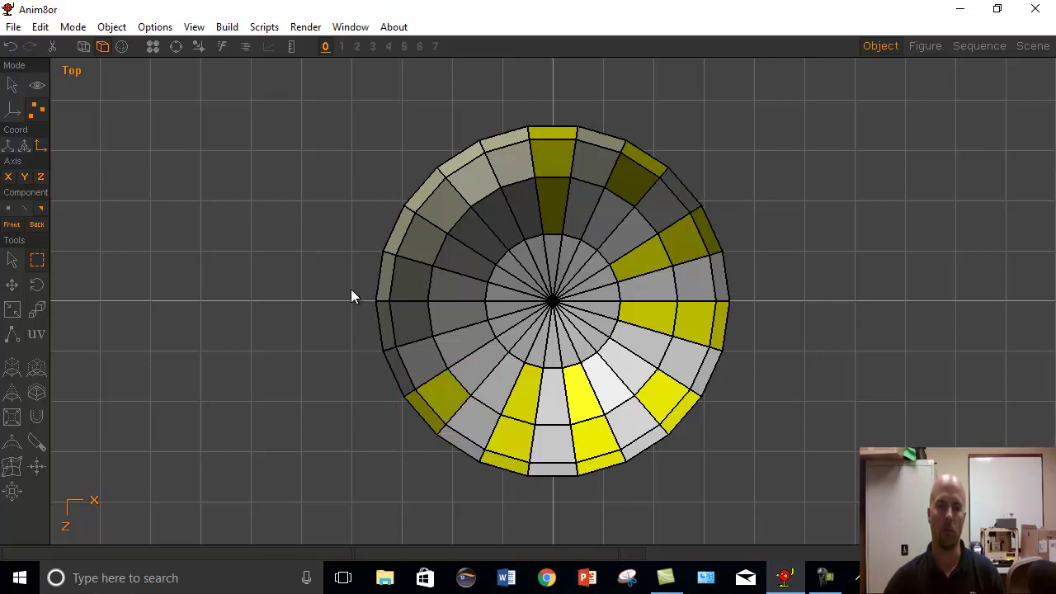
left_click_drag(376, 300, 491, 358, "shift")
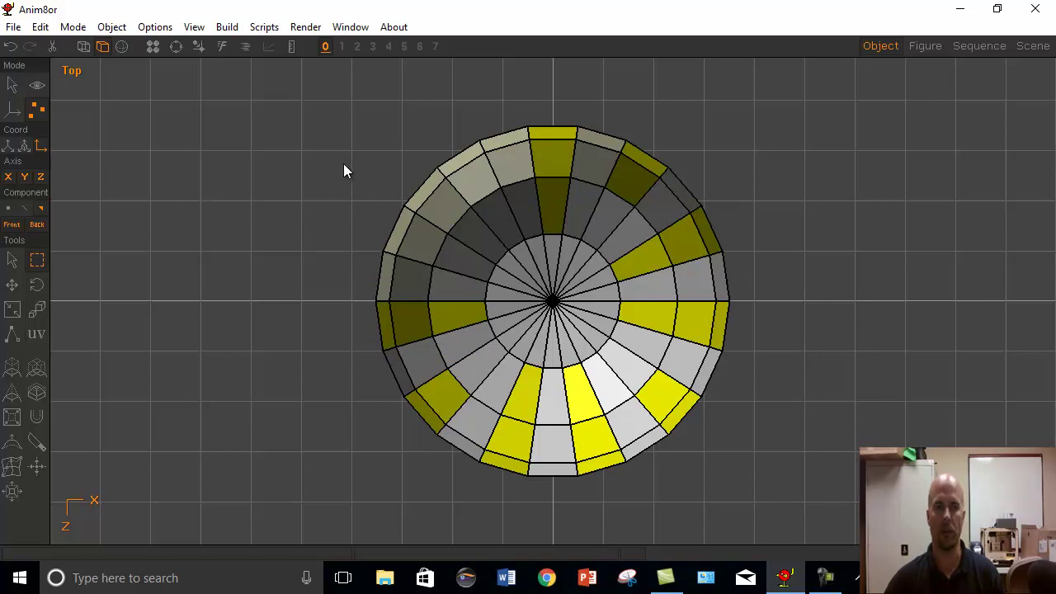
left_click_drag(350, 172, 454, 281, "shift")
left_click_drag(417, 122, 514, 221, "shift")
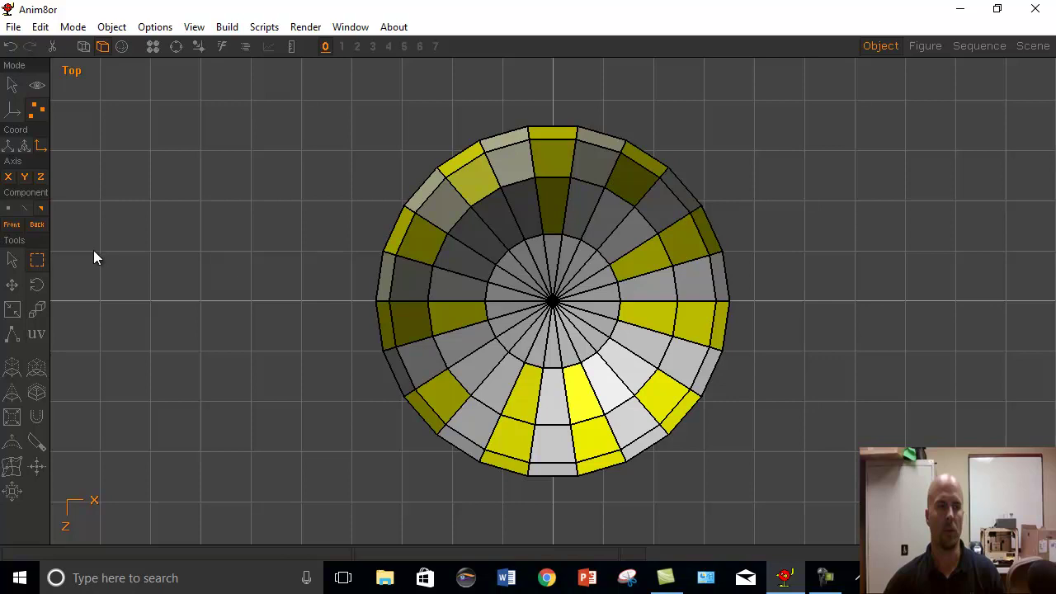
Step: With the Arrow tool, add a lower-right face and the inner triangles around the pole
left_click(13, 262)
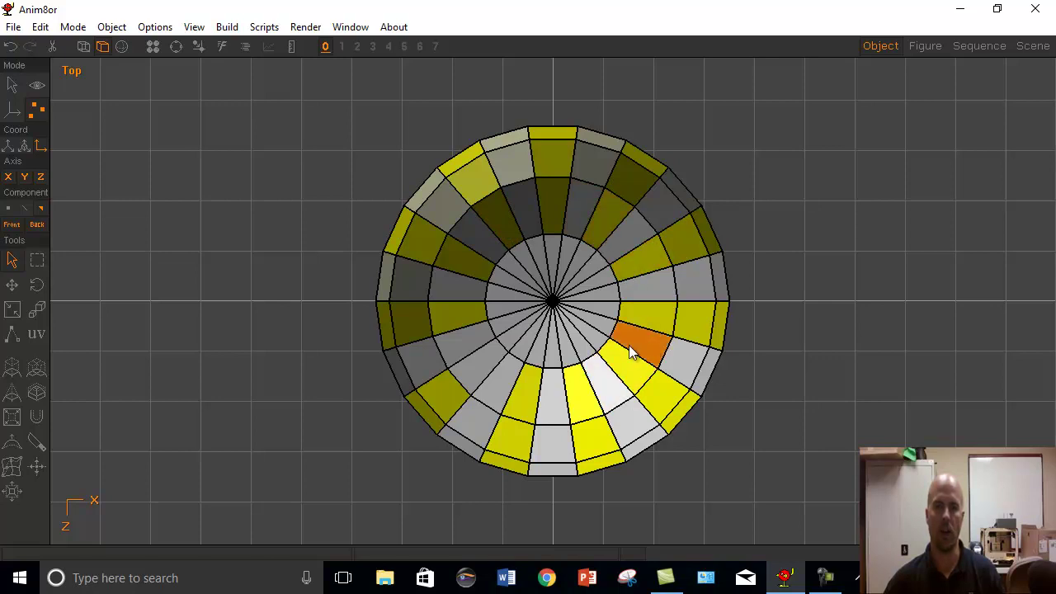
left_click(484, 354)
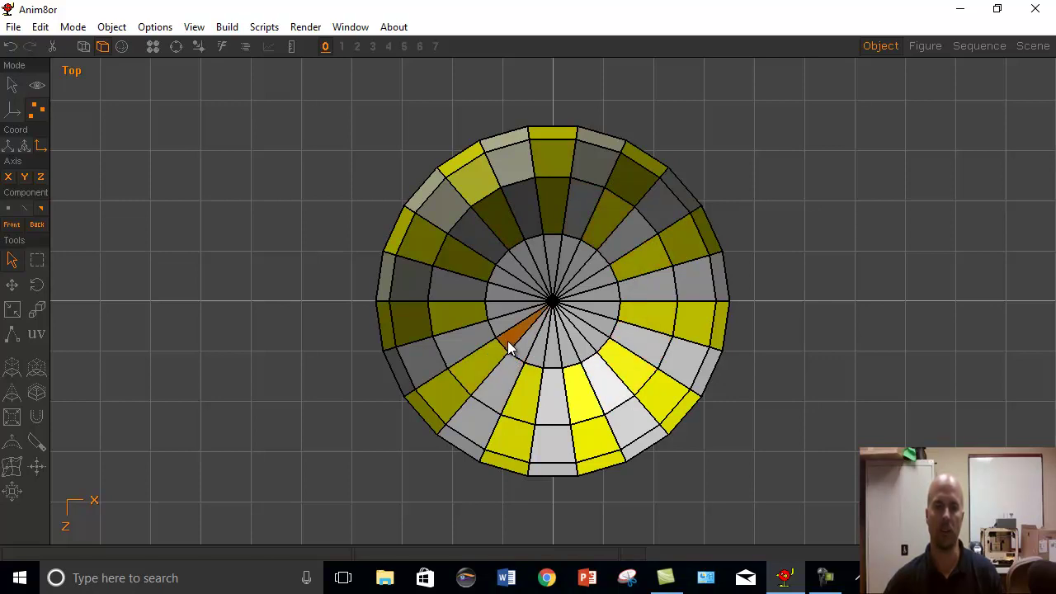
left_click(502, 285)
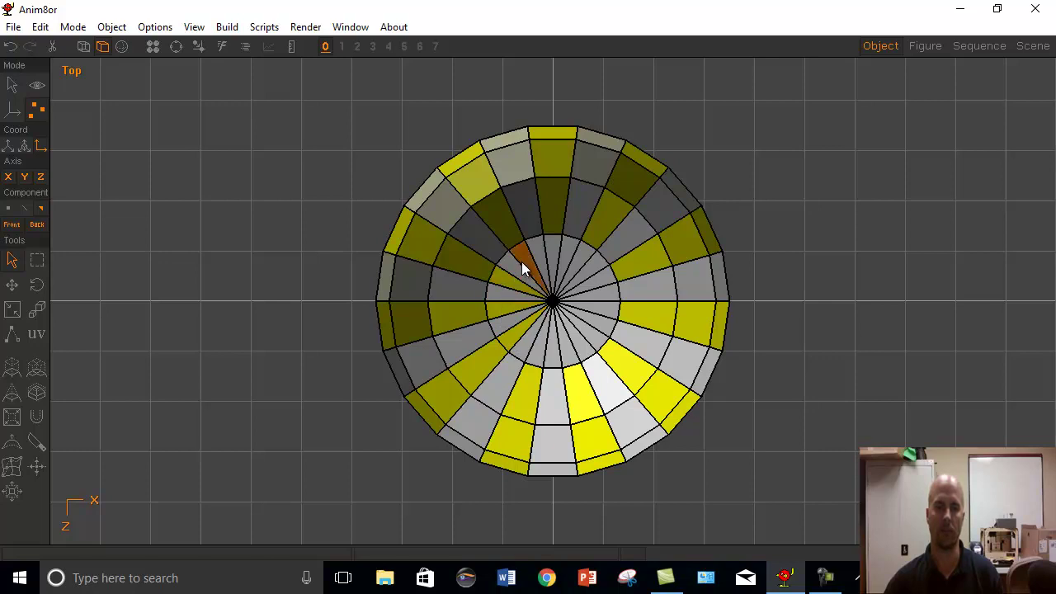
left_click(522, 262)
left_click(548, 249)
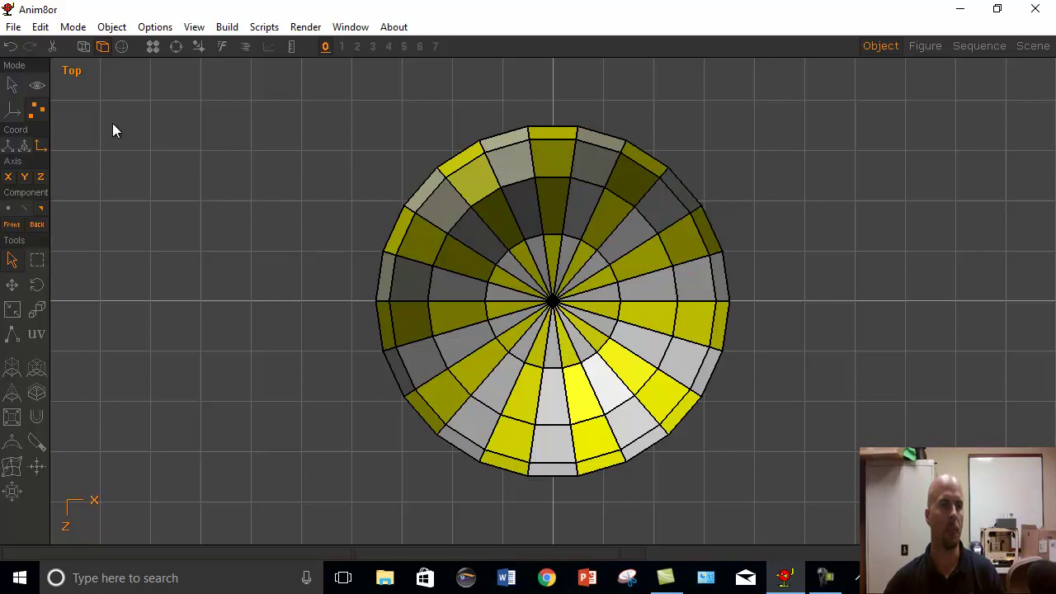
Step: Switch to the Bottom view to inspect the selected underside faces
left_click(192, 28)
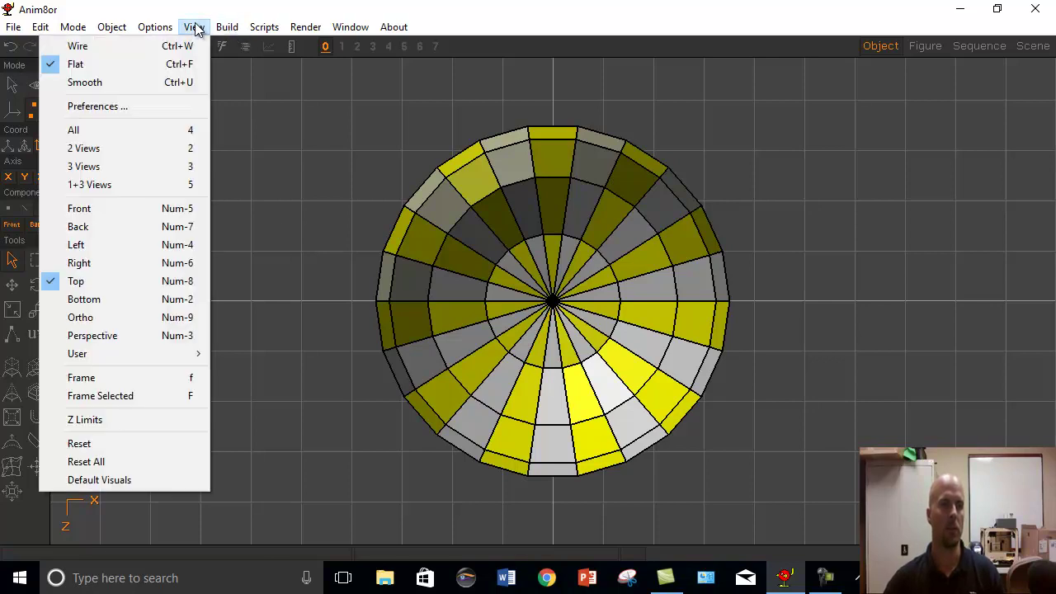
left_click(105, 298)
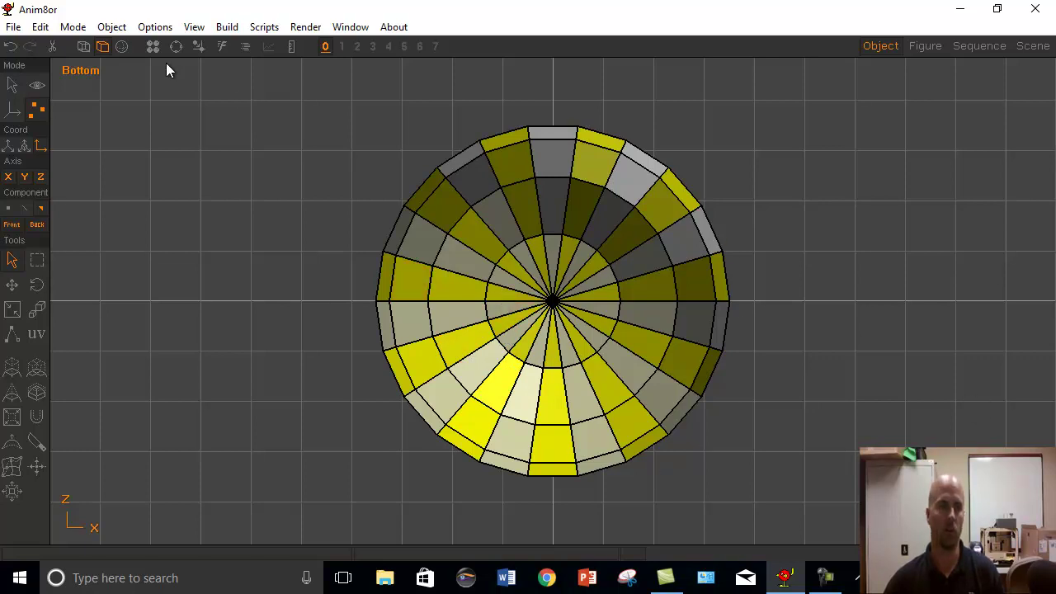
left_click(193, 27)
Step: In Front view, bump the selected alternating faces outward into raised pumpkin ribs
mouse_move(155, 27)
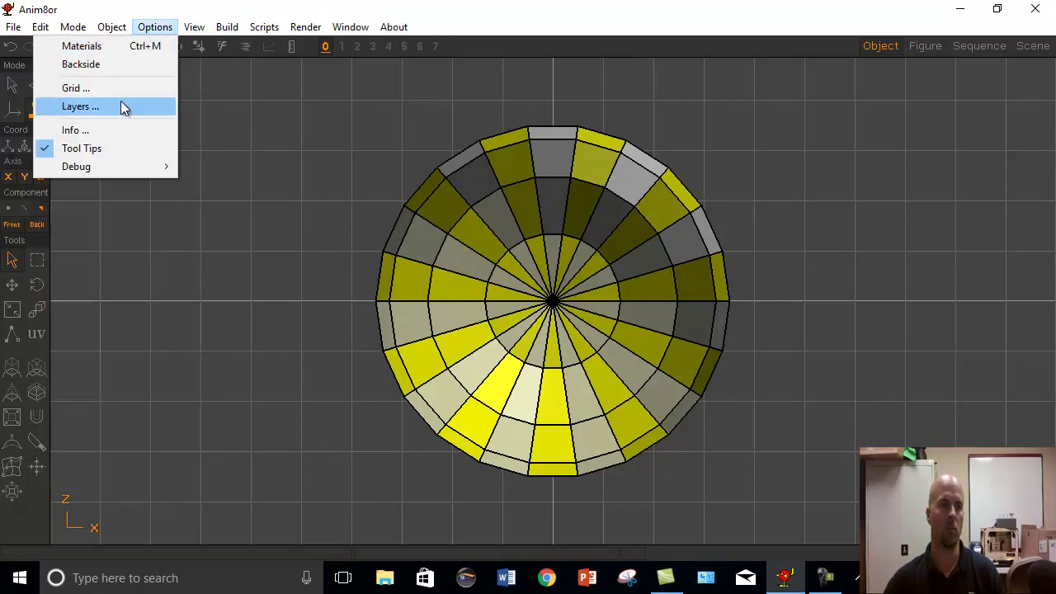
mouse_move(195, 26)
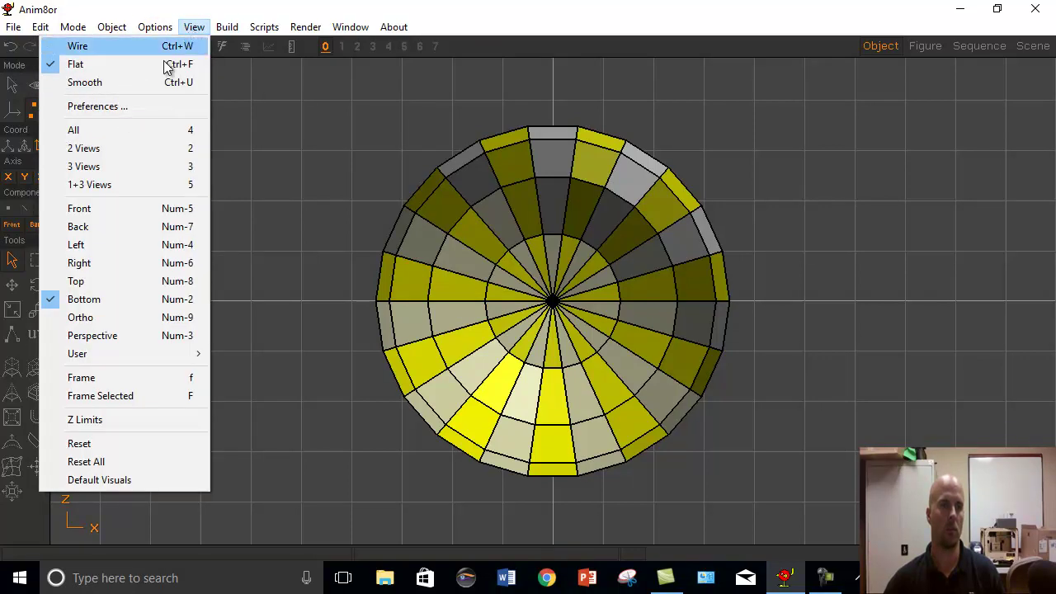
left_click(119, 208)
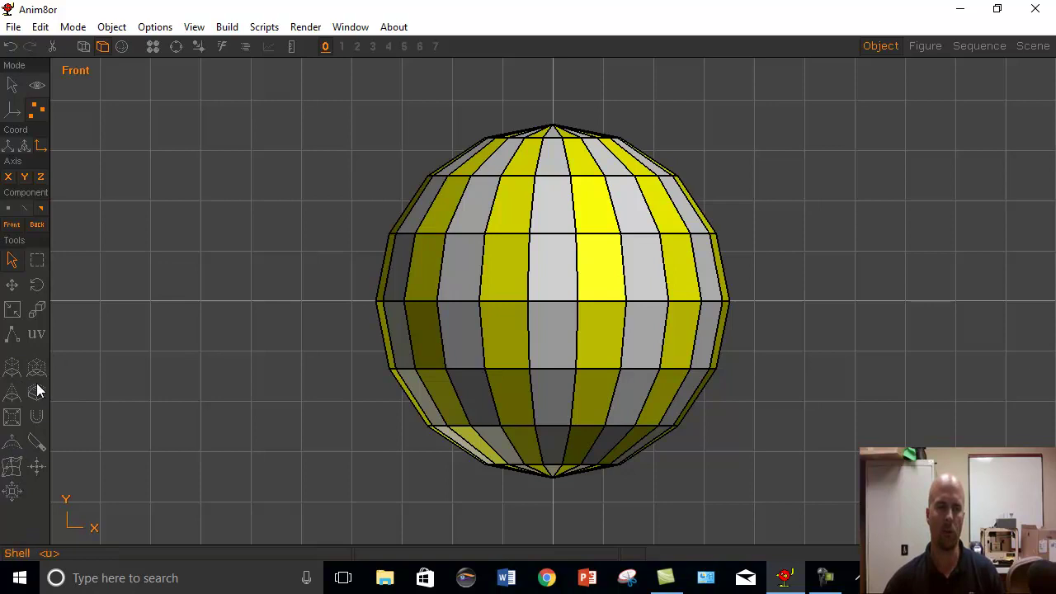
left_click(10, 446)
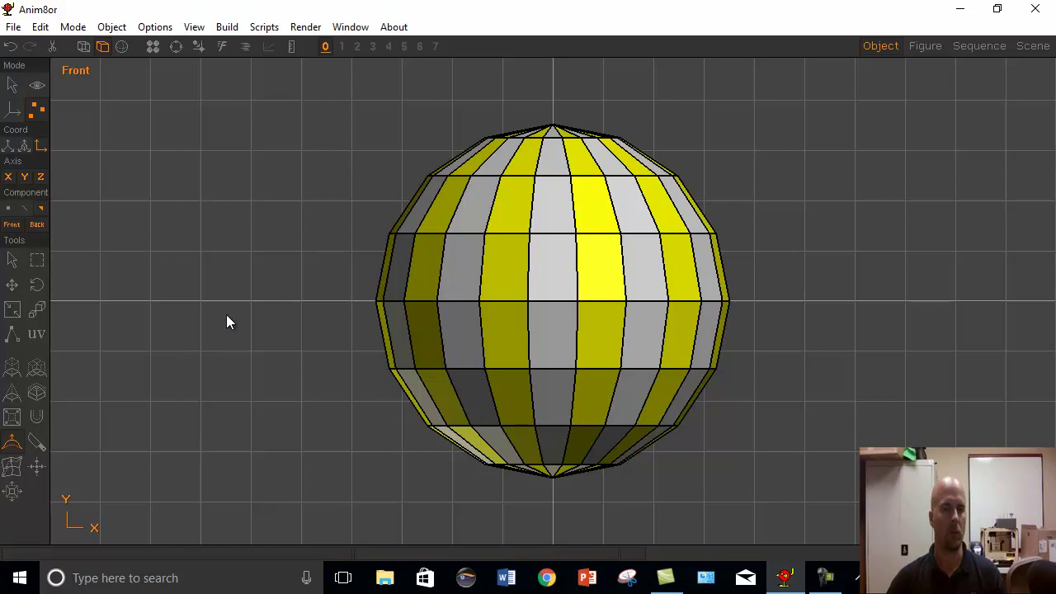
mouse_move(226, 315)
left_mouse_down()
mouse_move(201, 316)
mouse_move(236, 315)
left_mouse_up()
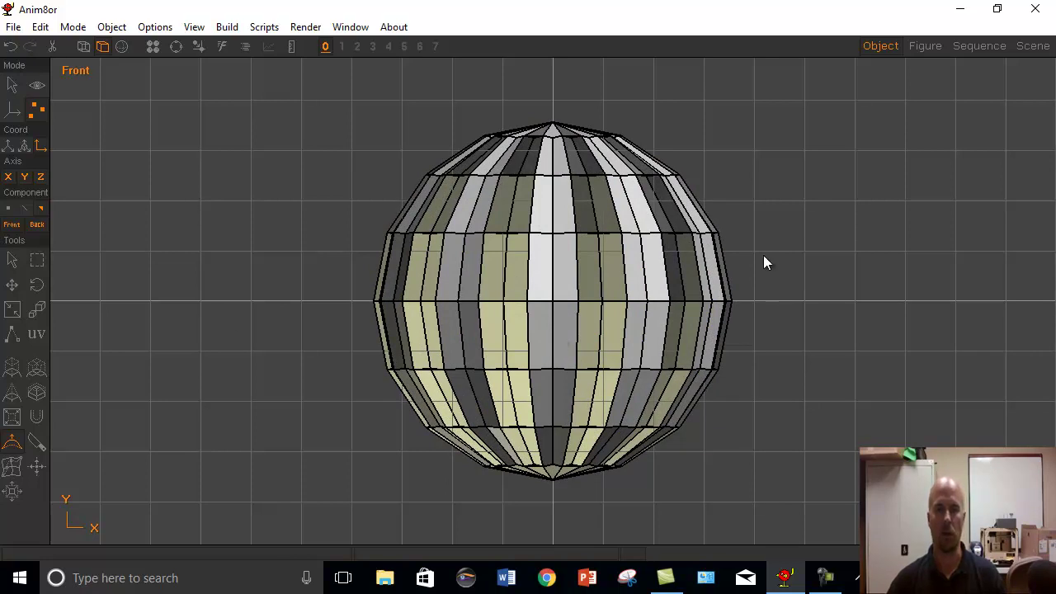
Step: In wireframe vertex mode, raise the bottom vertex ring and bottom pole to flatten the base
left_click(24, 210)
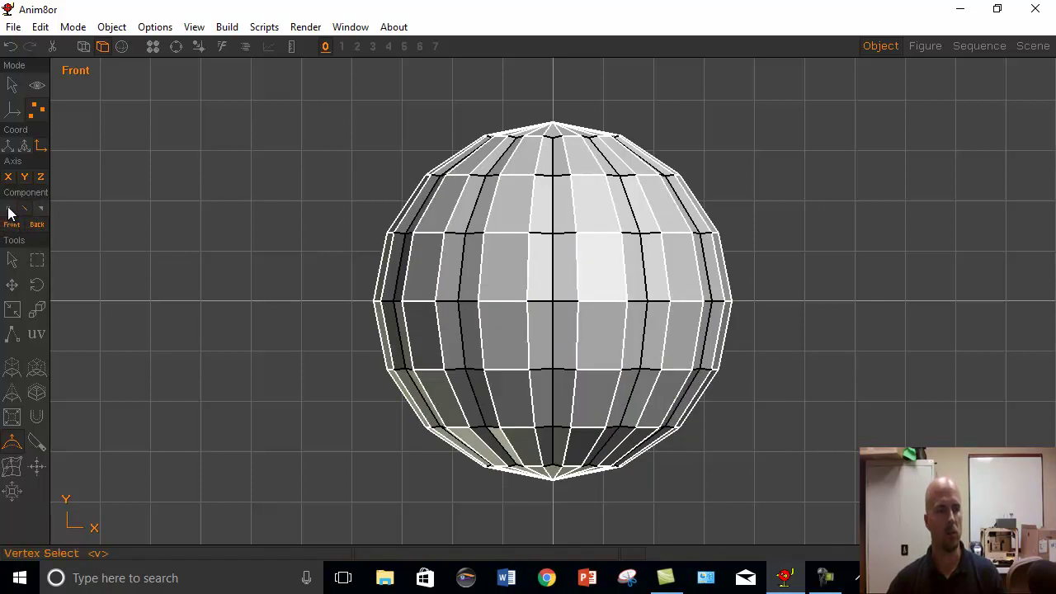
left_click(10, 211)
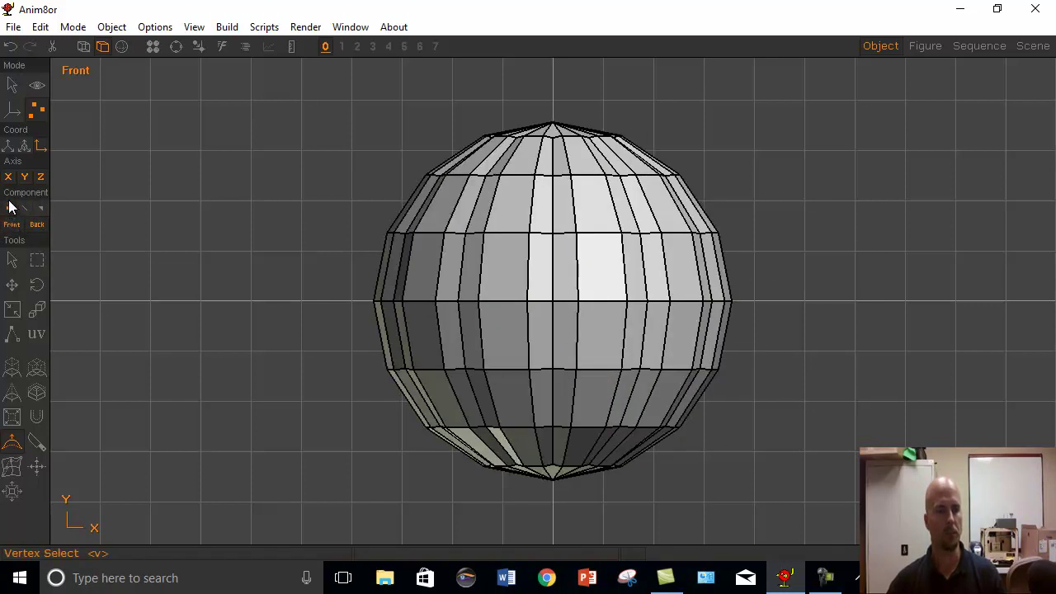
left_click(83, 47)
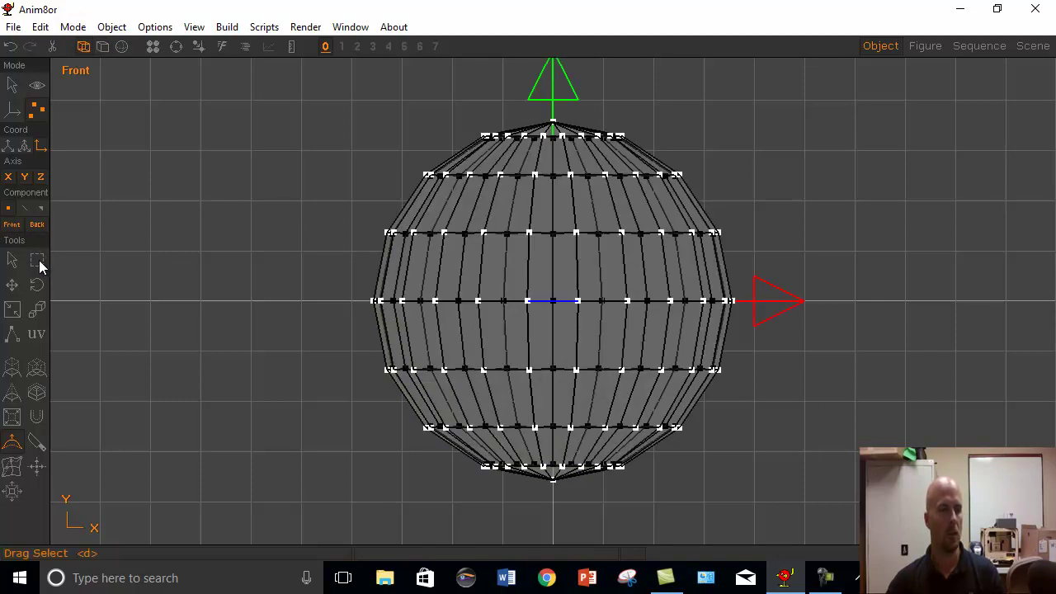
left_click(37, 262)
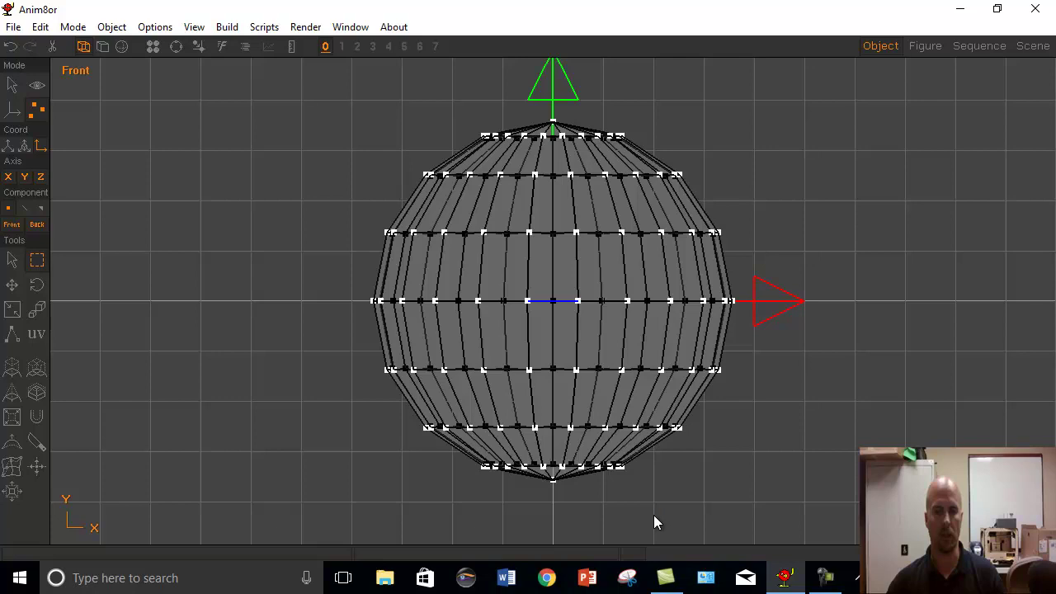
left_click_drag(653, 515, 467, 446)
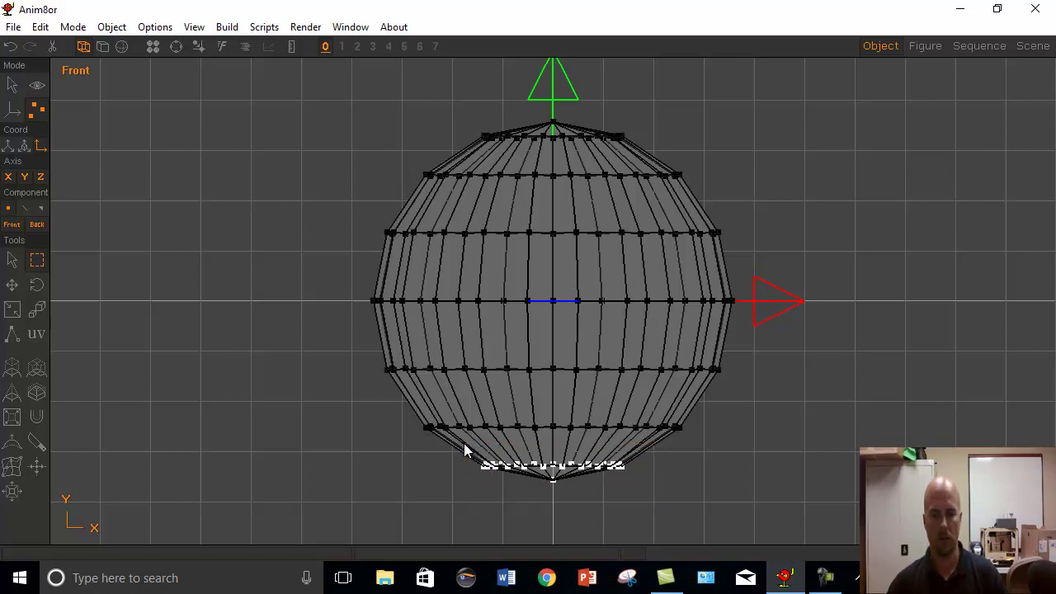
key("Up")
key("Up")
key("Up")
key("Up")
key("Up")
key("Up")
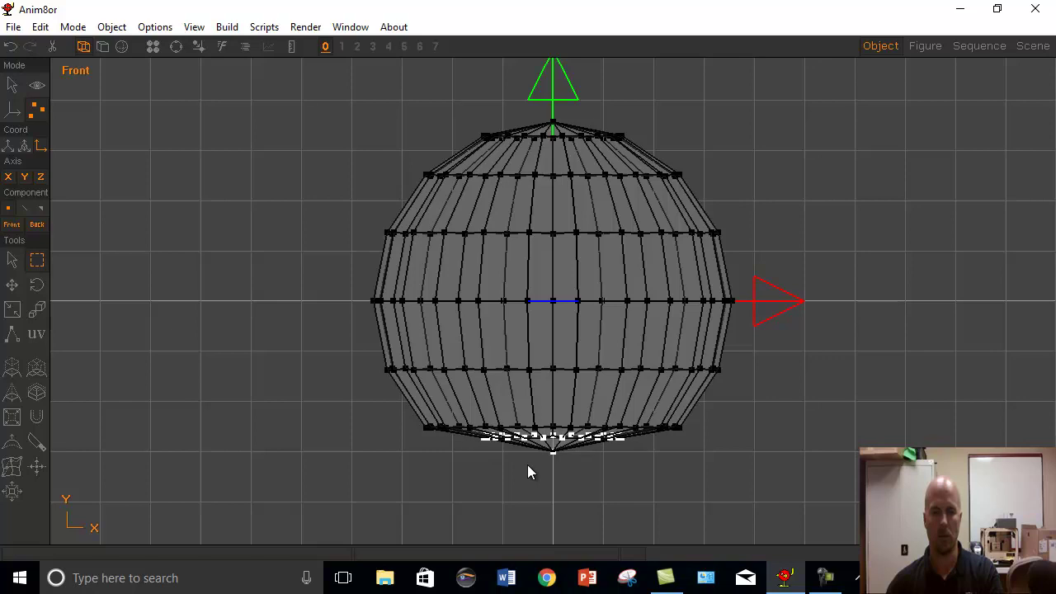
left_click_drag(573, 468, 542, 447)
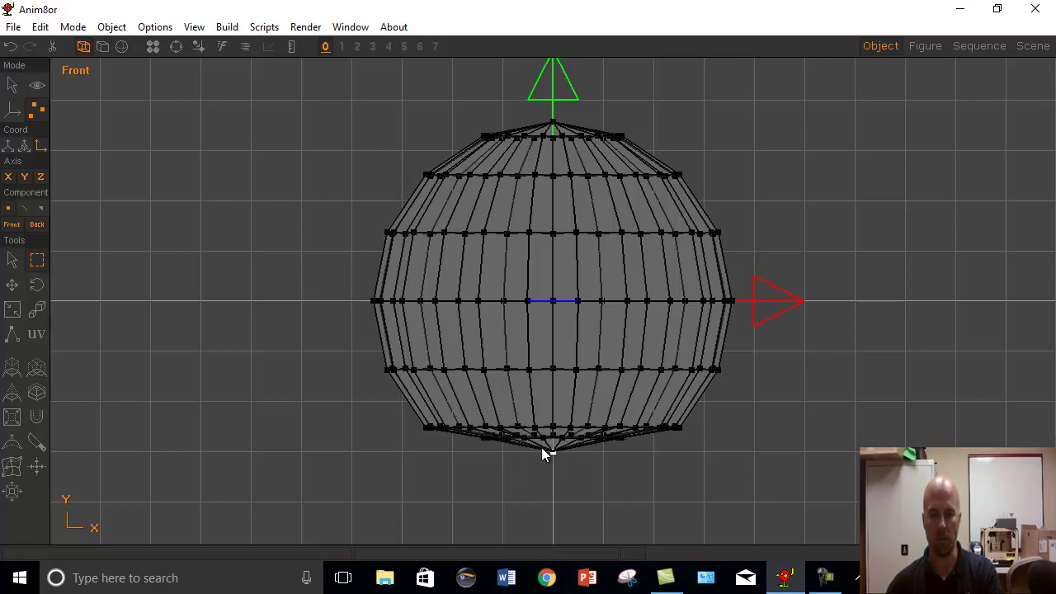
key("Up")
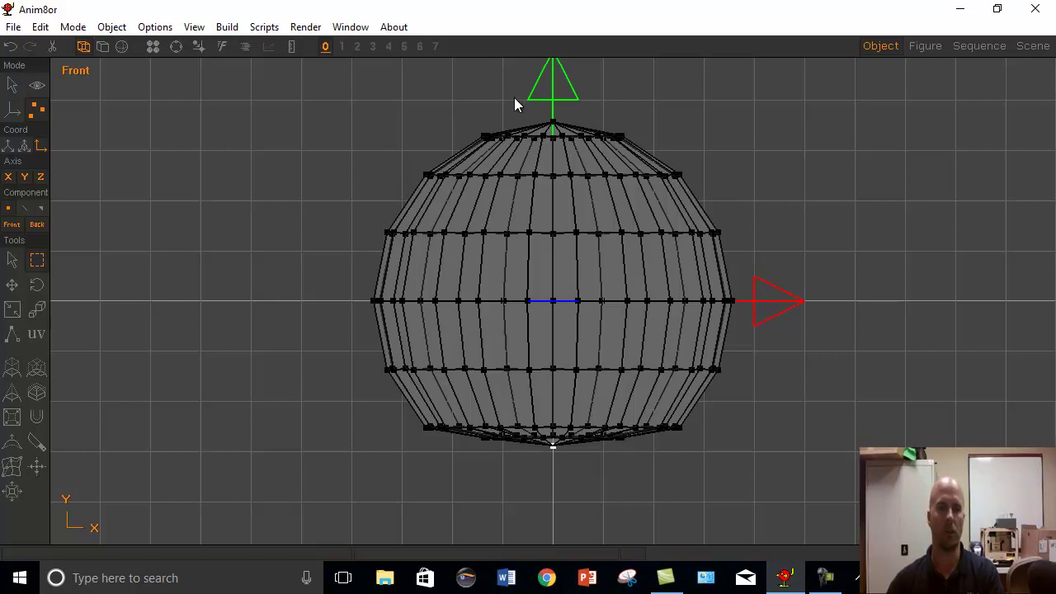
Step: Select the top pole vertices and lower them to flatten the crown
left_click_drag(514, 97, 602, 143)
left_click_drag(443, 101, 583, 137)
key("Down")
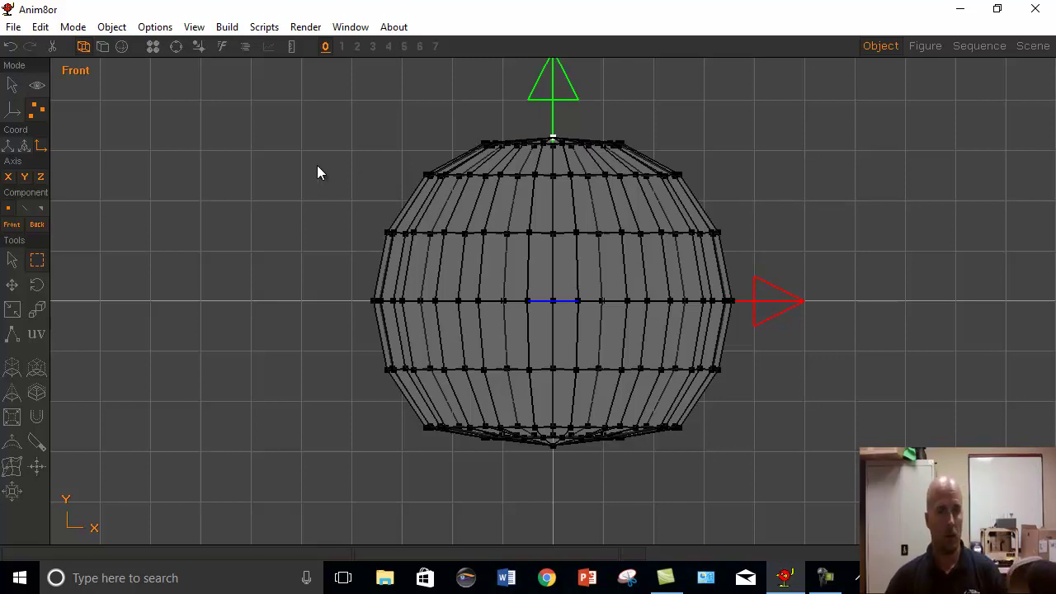
Step: Restore flat shading, ignore back faces, and make the first Knife cut on the lower left
left_click(103, 46)
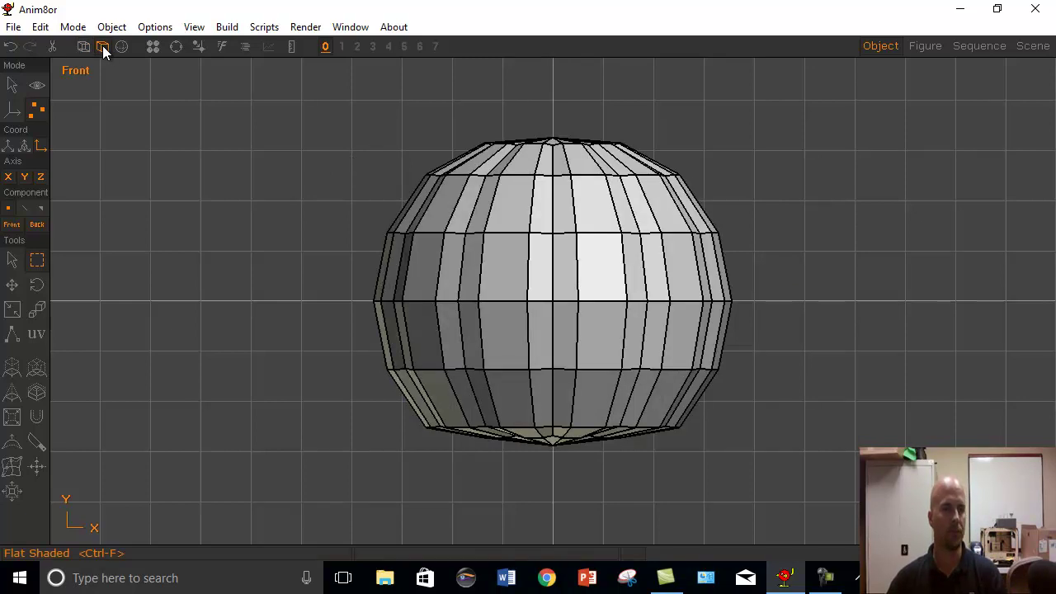
key("a")
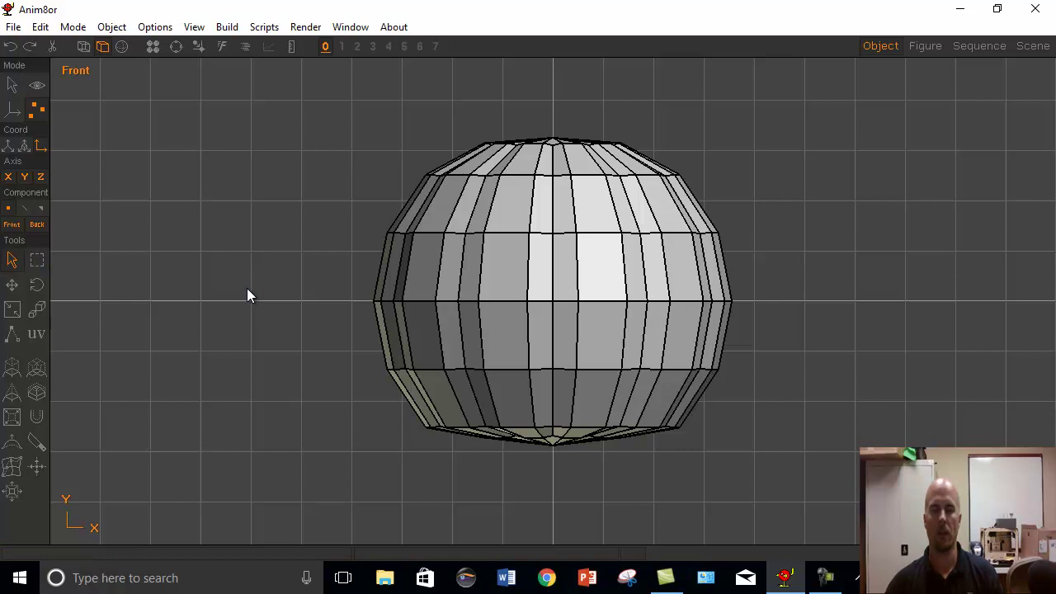
left_click(37, 225)
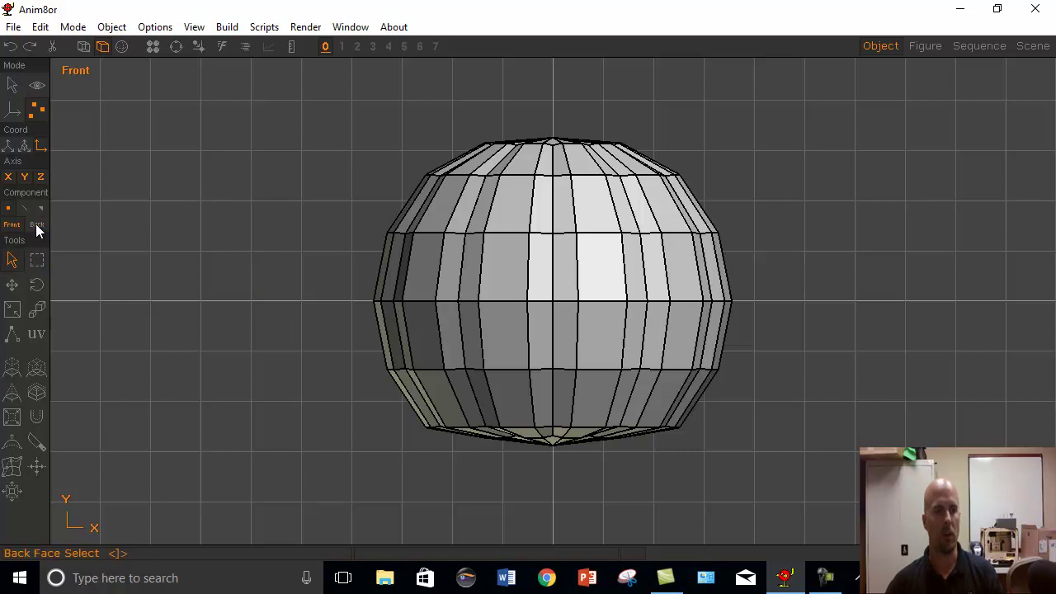
left_click(39, 445)
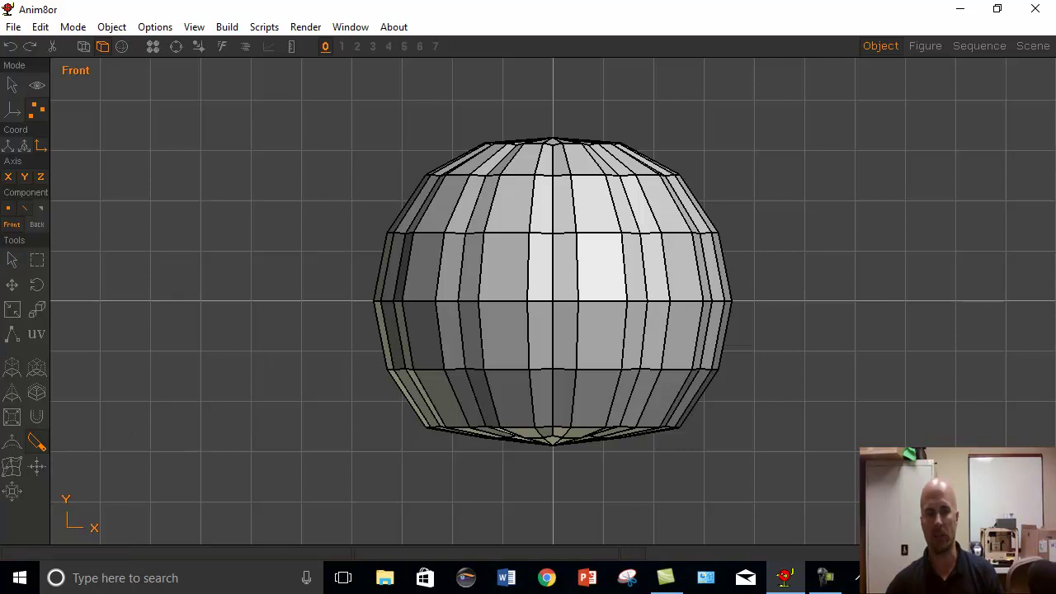
left_click_drag(523, 236, 537, 353)
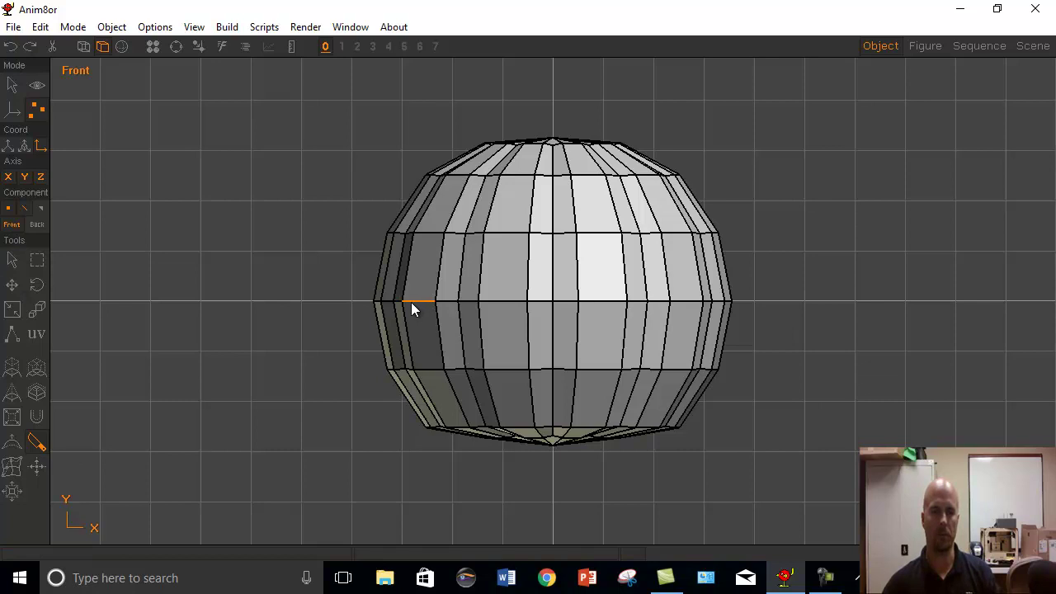
left_click_drag(408, 302, 444, 371)
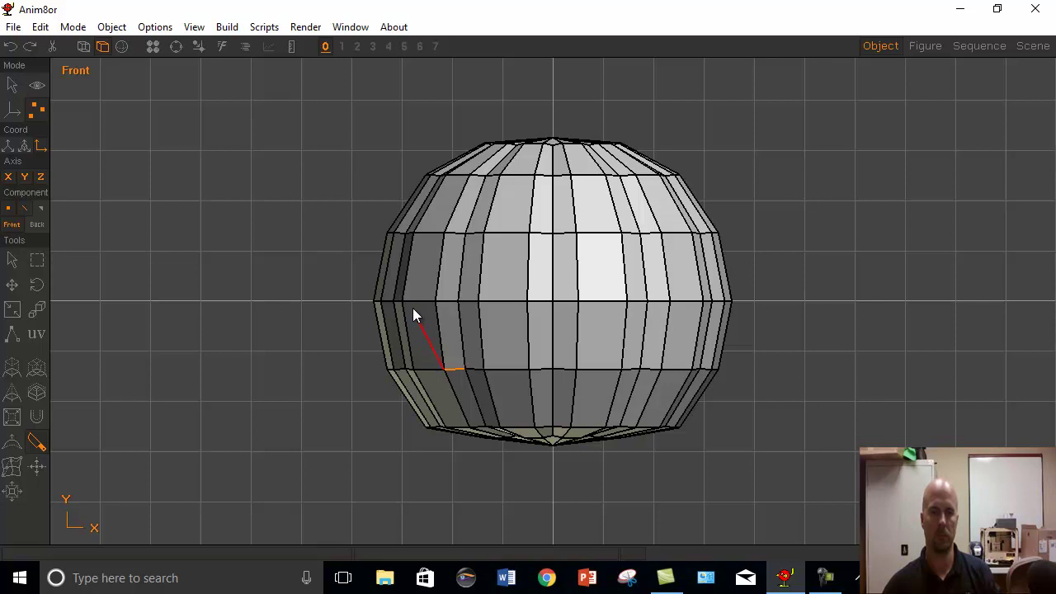
left_click_drag(405, 307, 404, 307)
left_click_drag(423, 343, 449, 371)
right_click(461, 337)
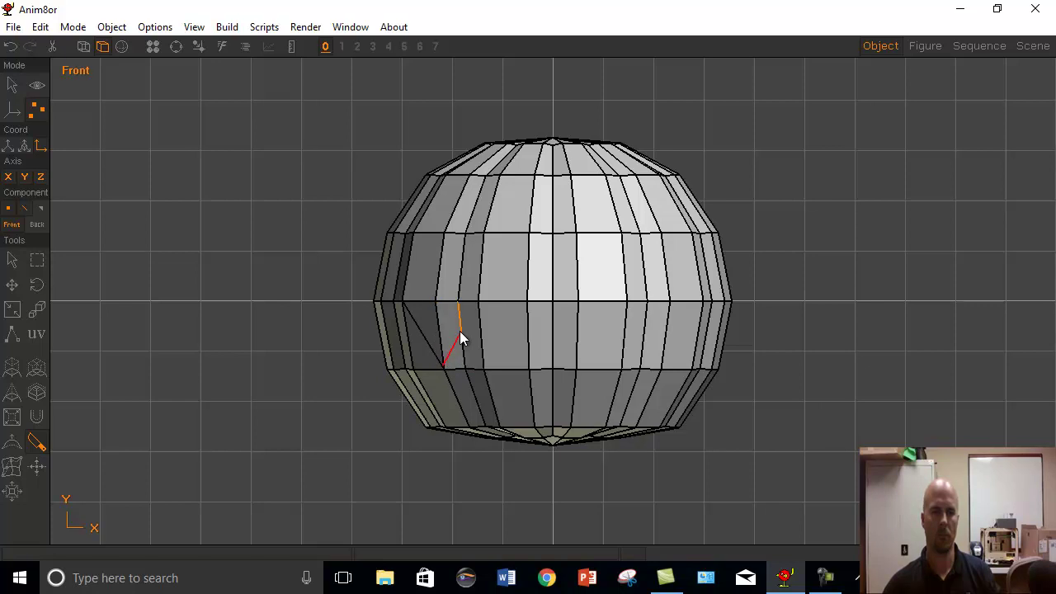
Step: Continue the zigzag mouth cut across the lower front toward the right side
left_click(460, 337)
left_click(504, 370)
left_click(553, 337)
left_click(619, 367)
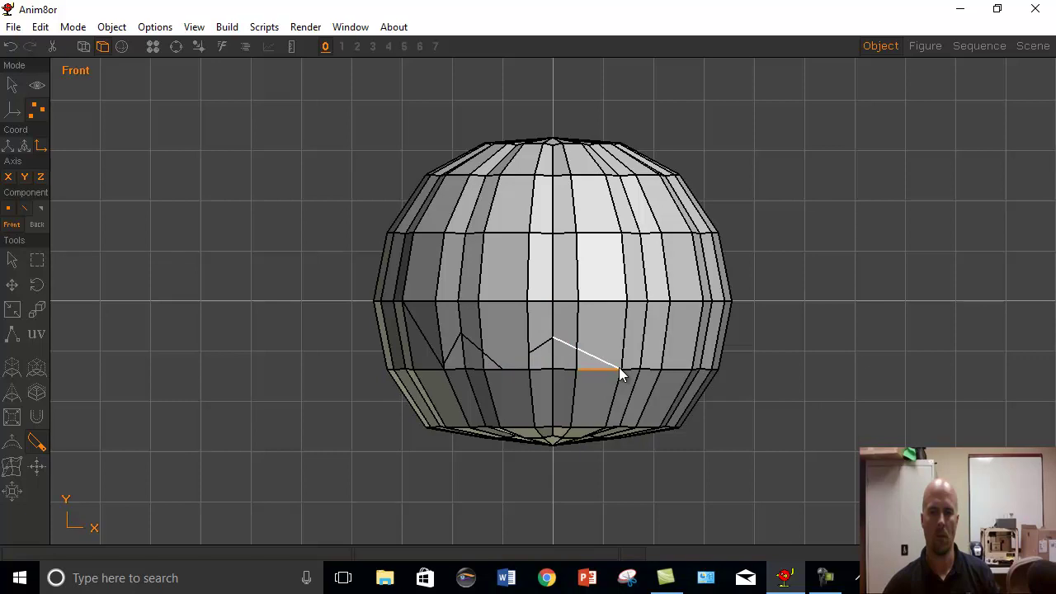
left_click(502, 367)
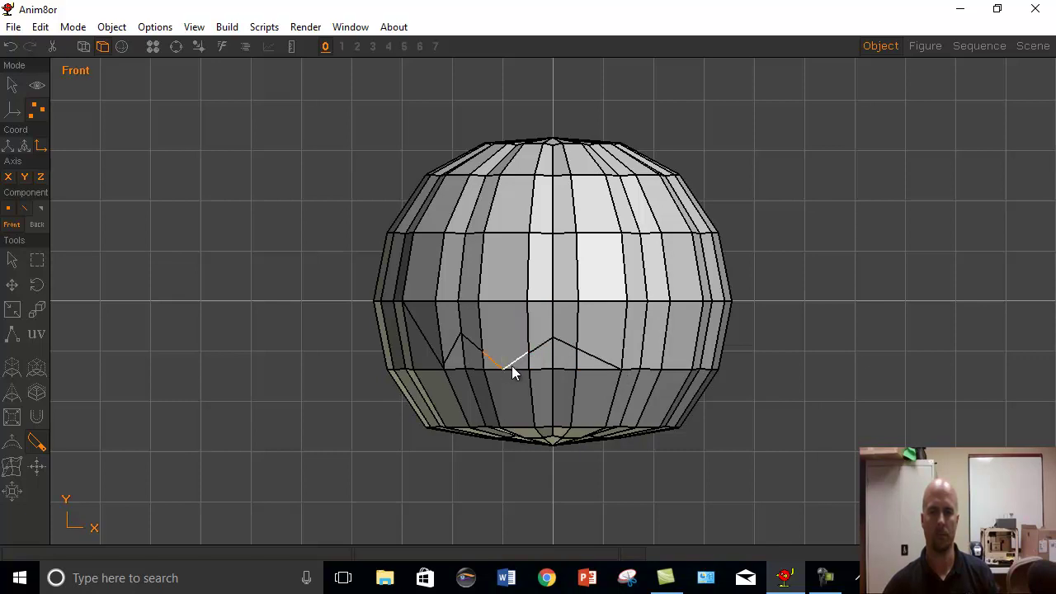
left_click(619, 367)
left_click(642, 336)
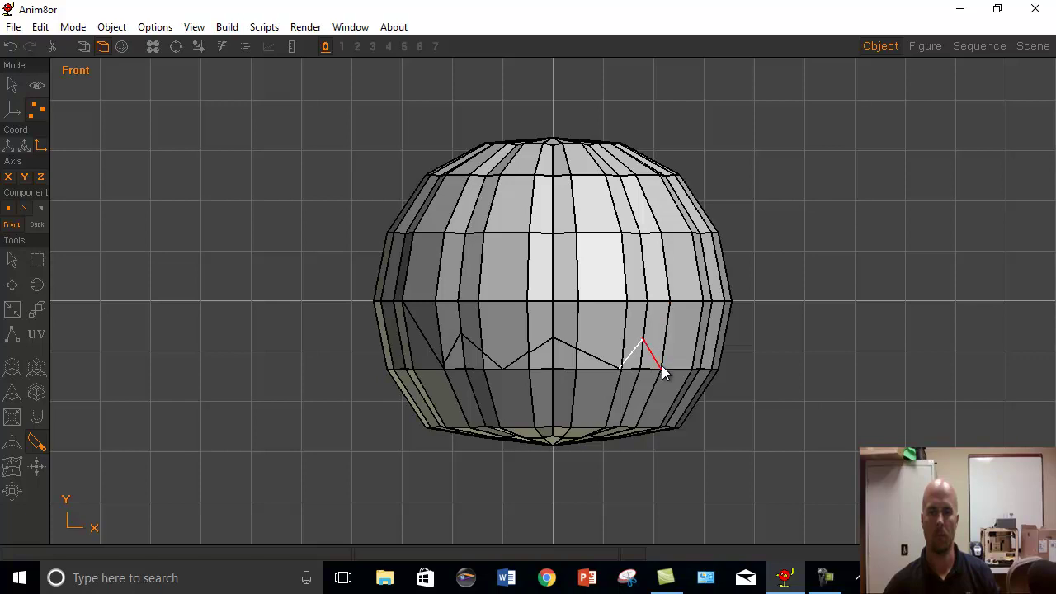
left_click(663, 369)
right_click(700, 306)
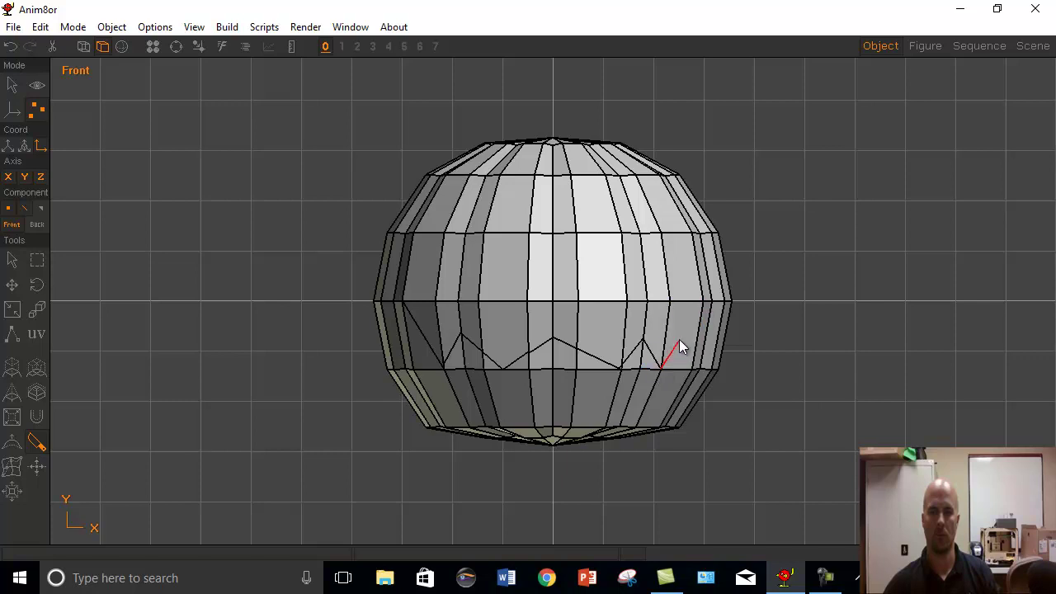
left_click(700, 302)
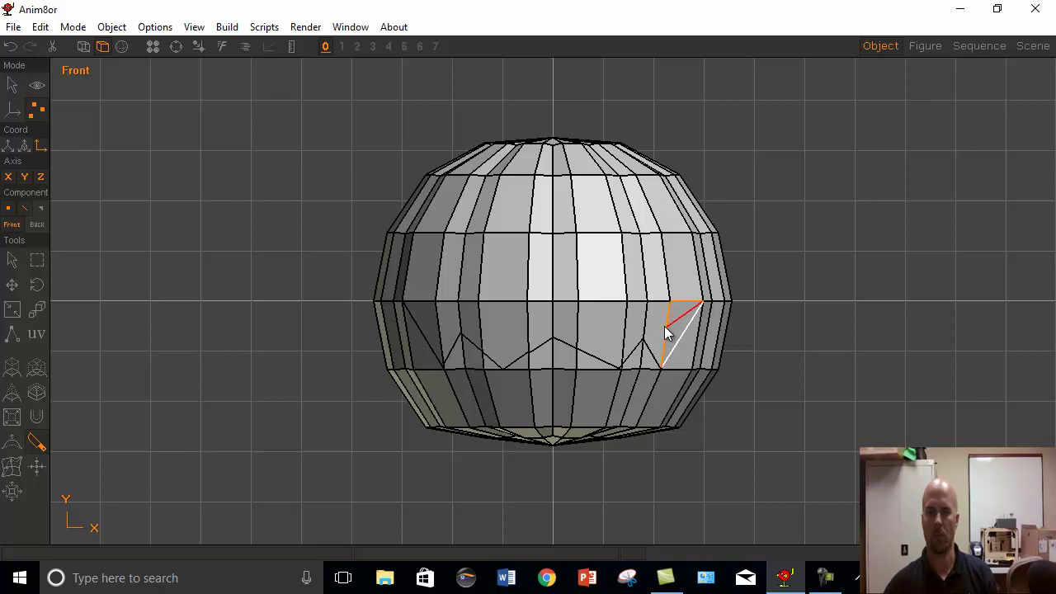
Step: Cancel the stray cut and knife an eight-point zigzag line just above the first mouth cut
key("Escape")
left_click(699, 302)
left_click(668, 327)
left_click(647, 304)
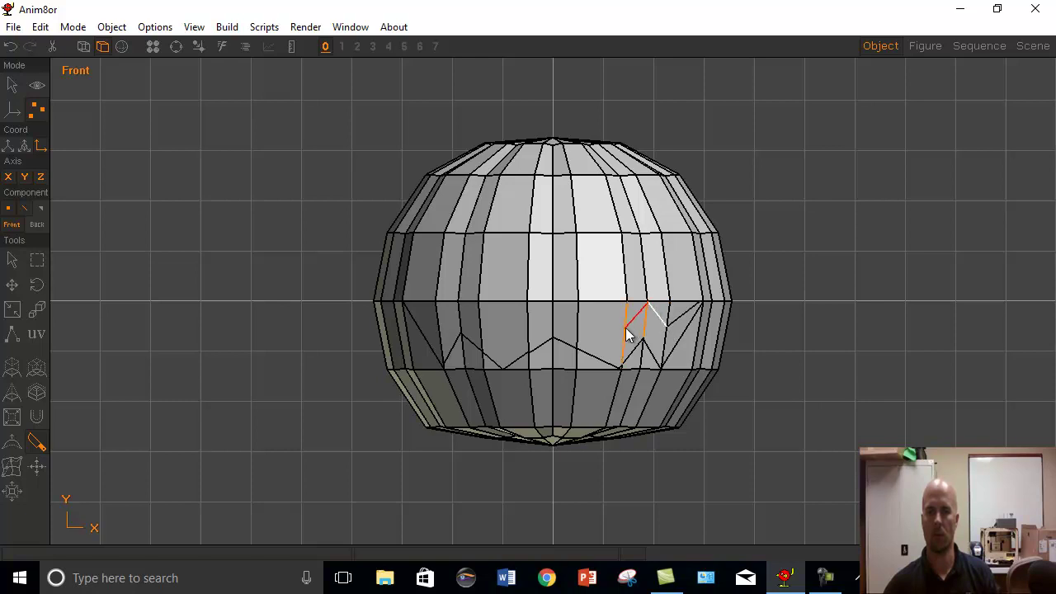
left_click(613, 329)
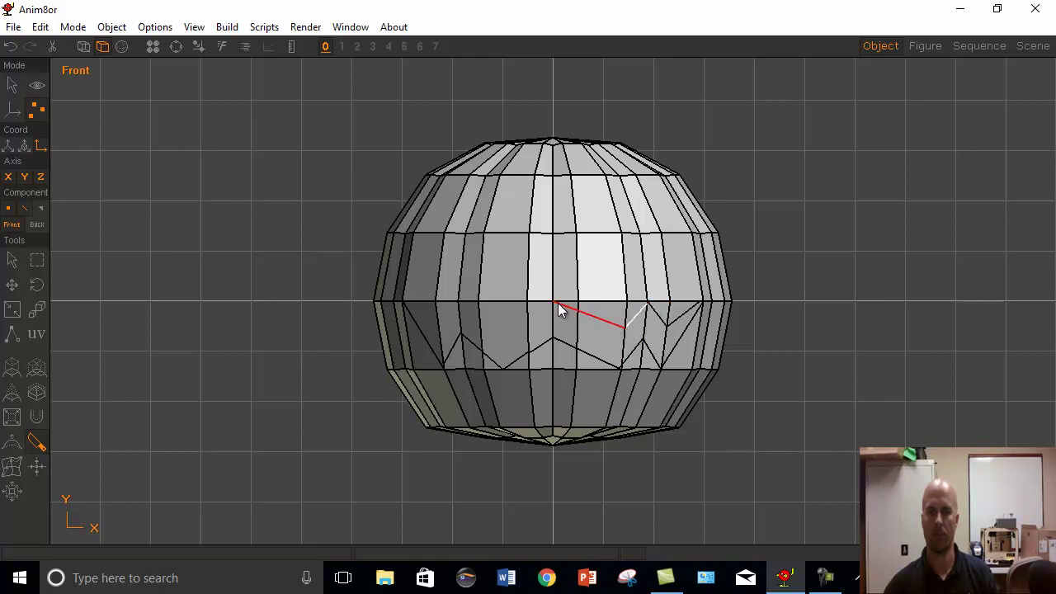
left_click(555, 304)
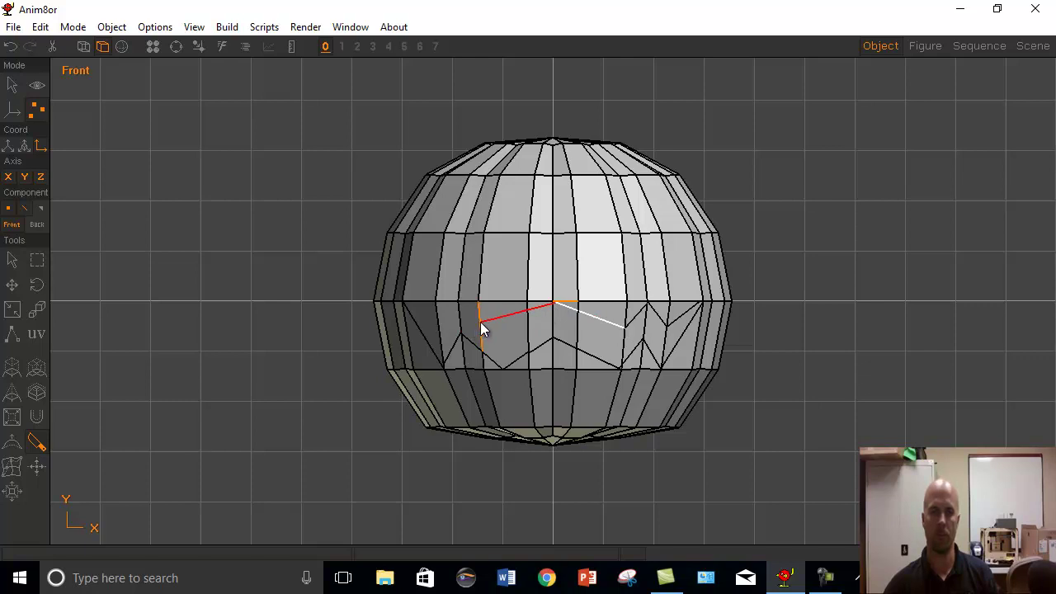
left_click(480, 322)
left_click(461, 305)
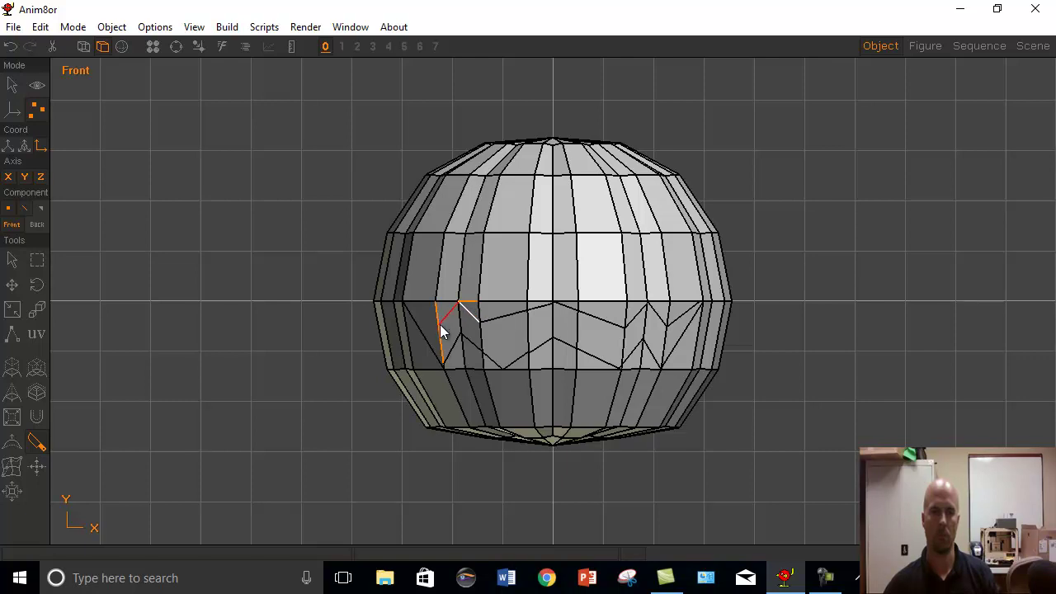
left_click(407, 302)
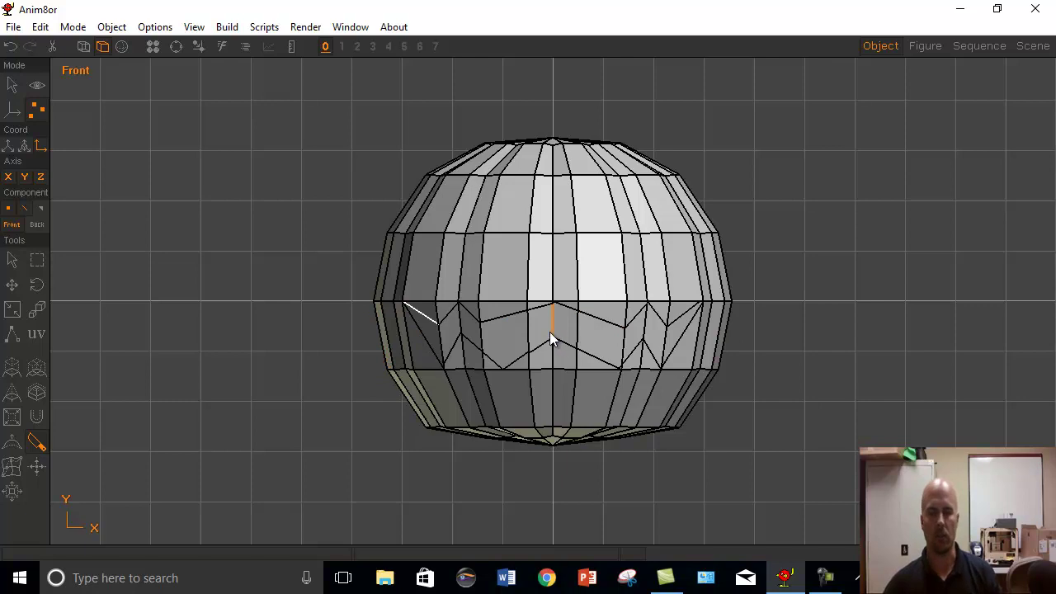
Step: Switch to Face selection and pick the faces inside the jagged mouth band
left_click(13, 261)
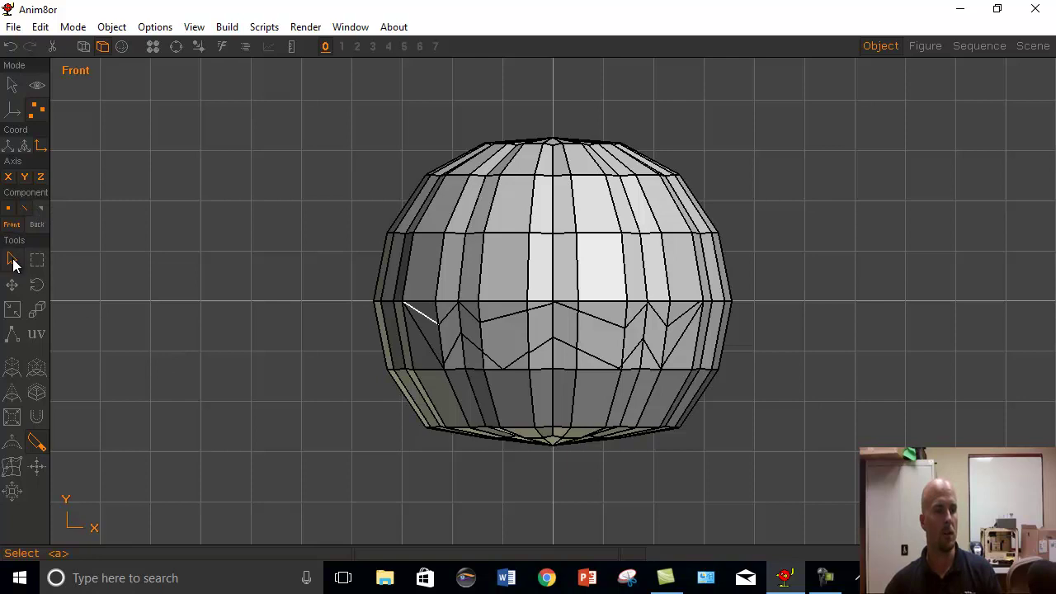
left_click(41, 210)
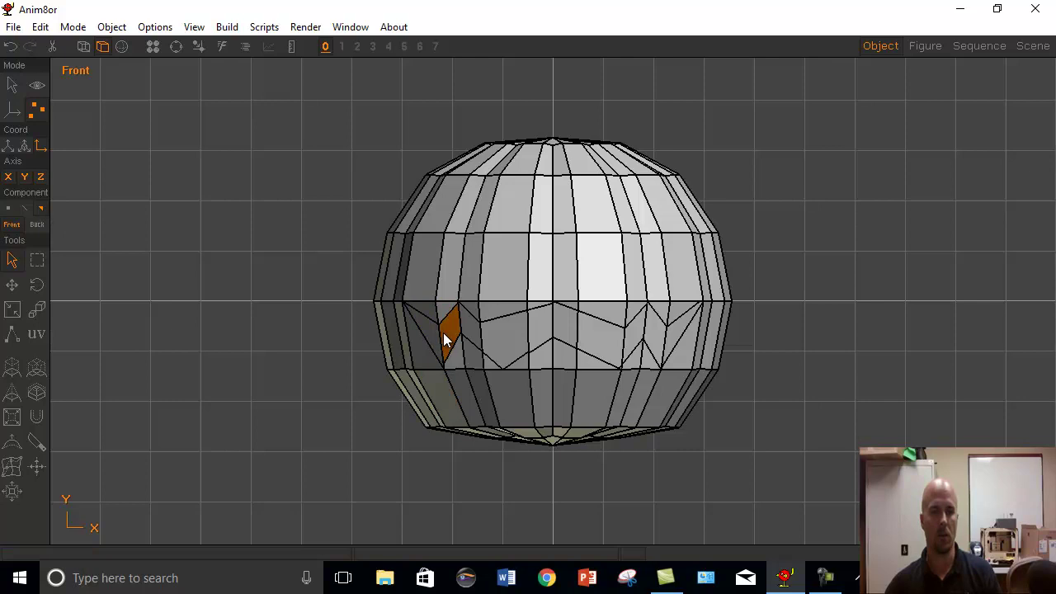
left_click_drag(520, 333, 538, 338, "shift")
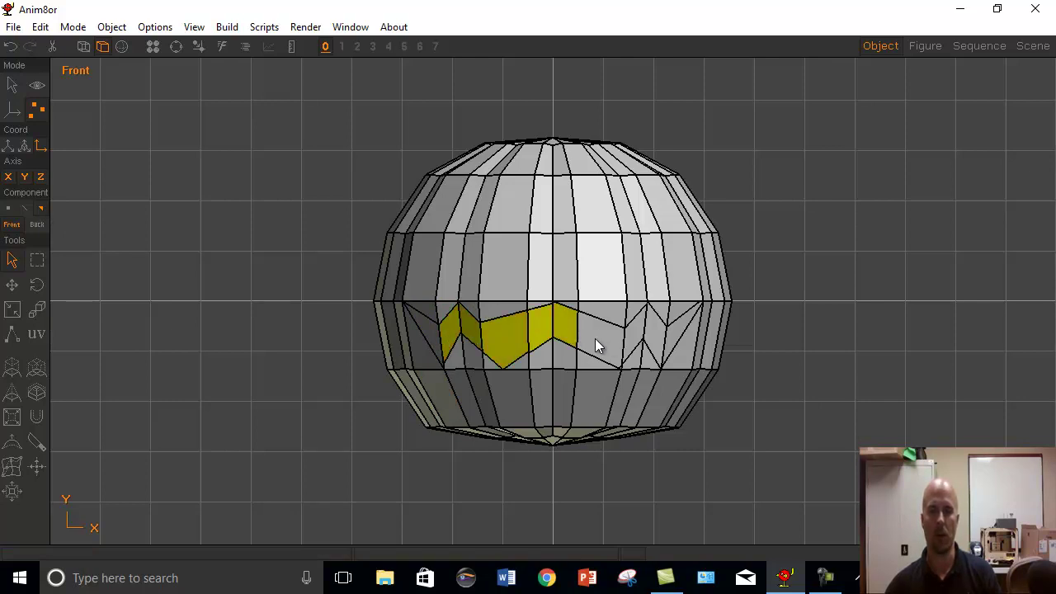
left_click(634, 343, "shift")
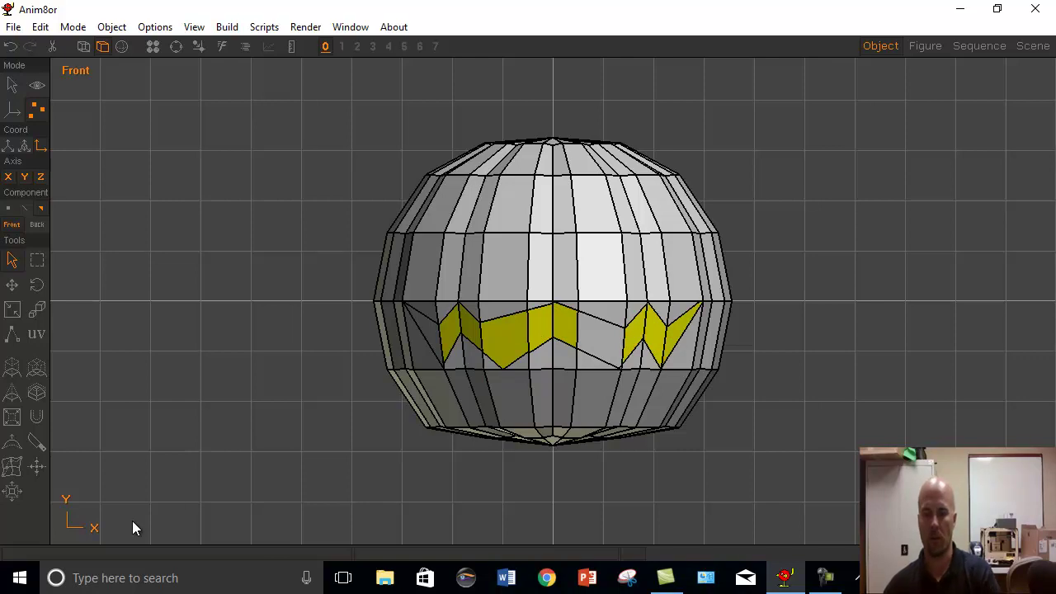
Step: Orbit to inspect the mouth at an angle, undoing an accidental extra face selection
left_click(176, 47)
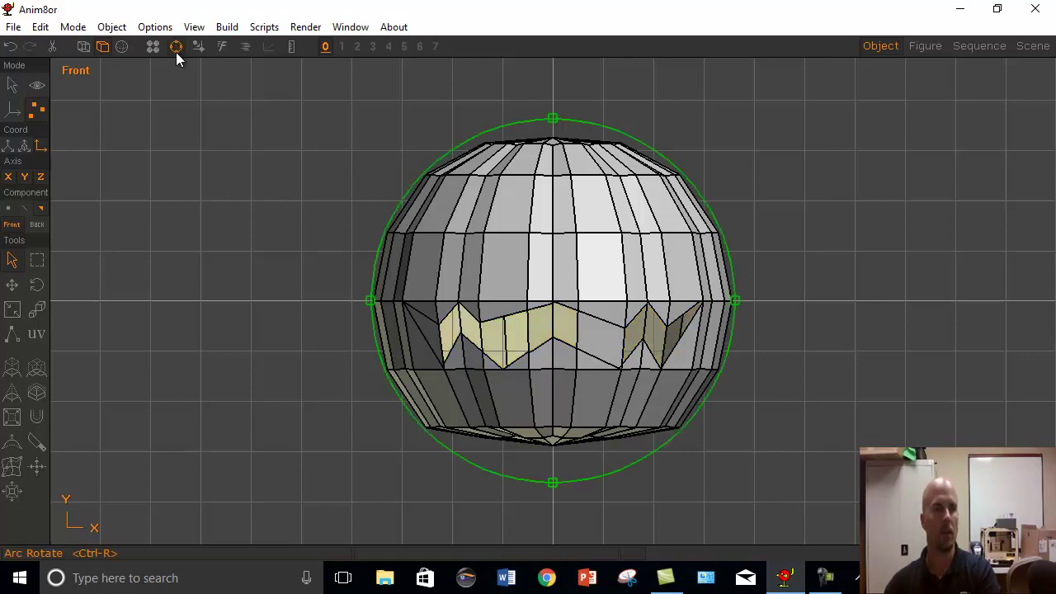
right_click_drag(607, 308, 629, 277)
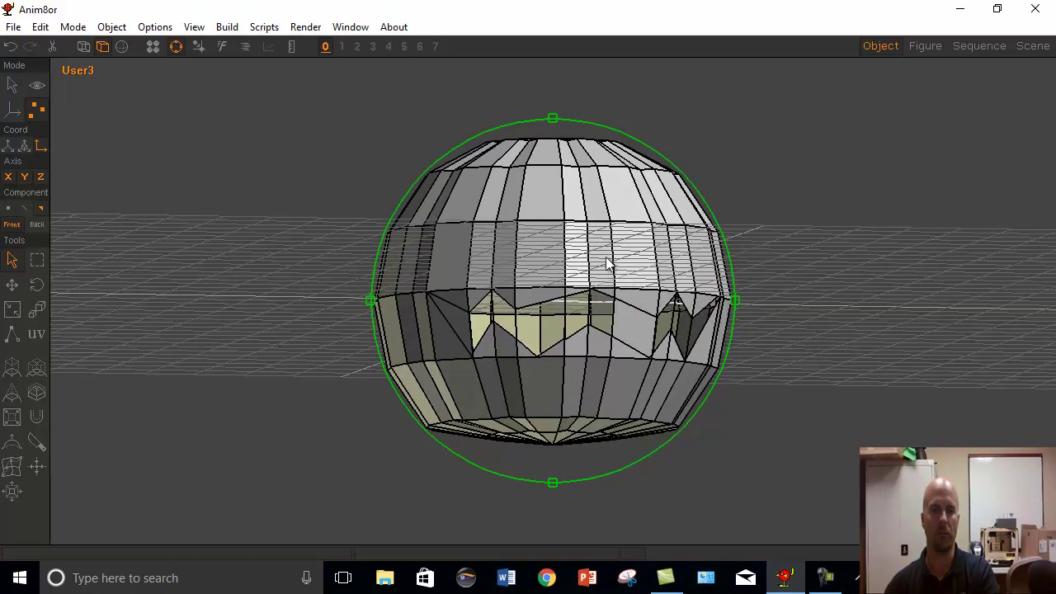
left_click(176, 46)
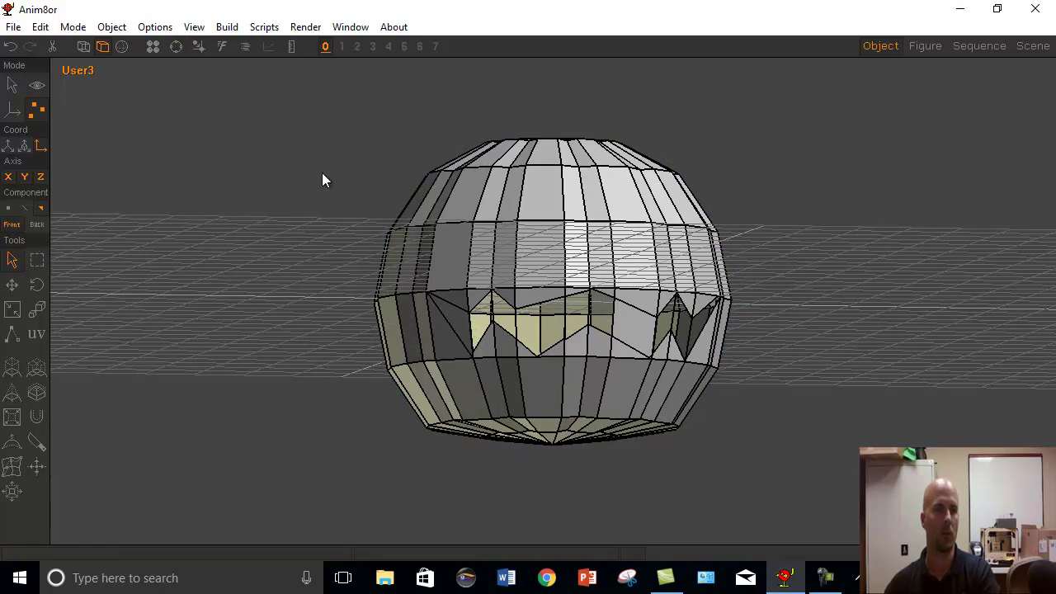
left_click(629, 332)
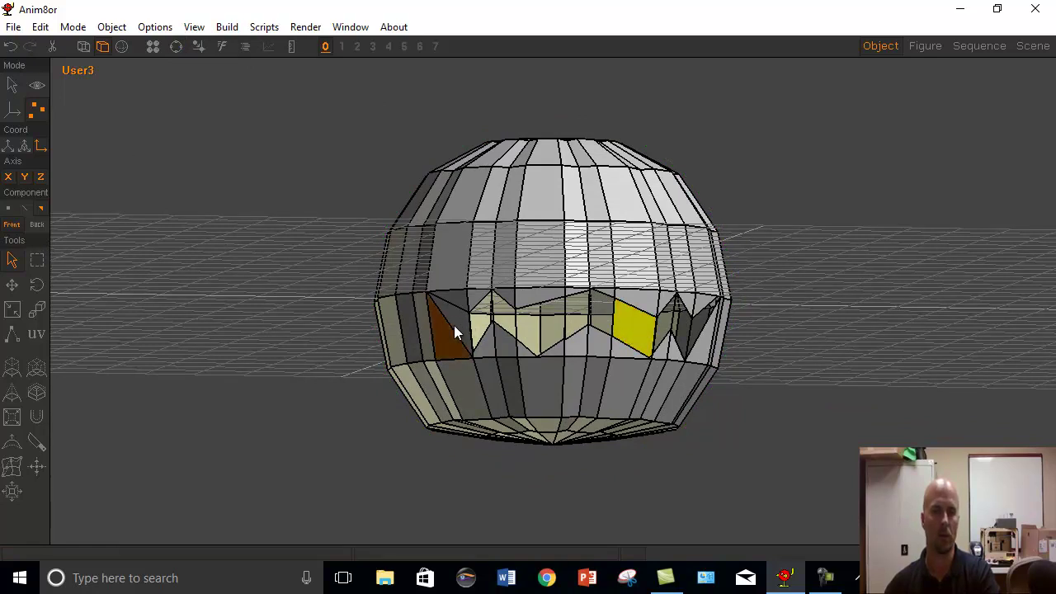
left_click(814, 414)
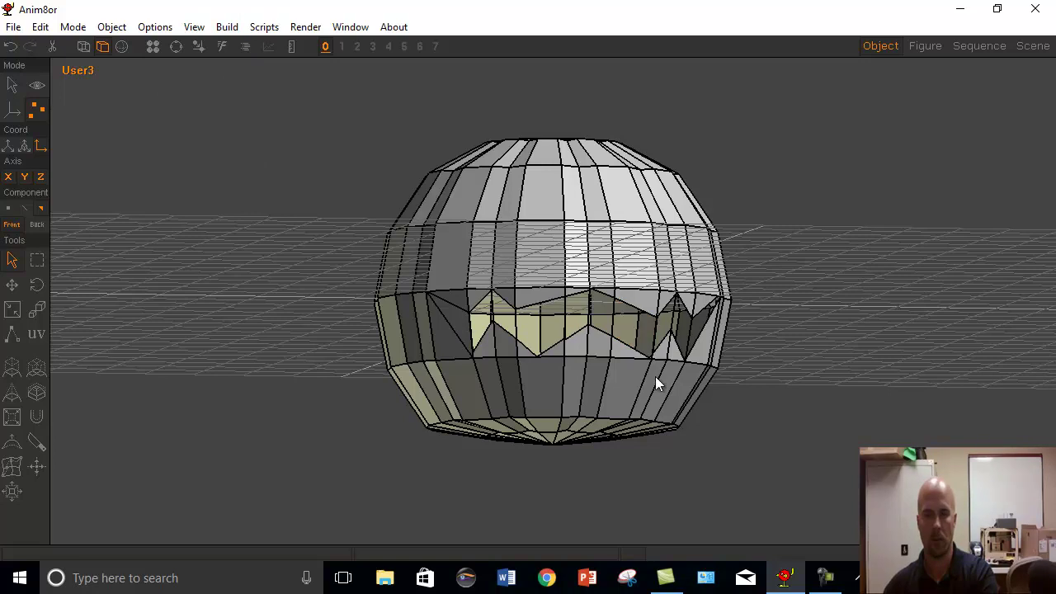
Step: Orbit around the sphere and tilt the view to look down on it
left_click(175, 46)
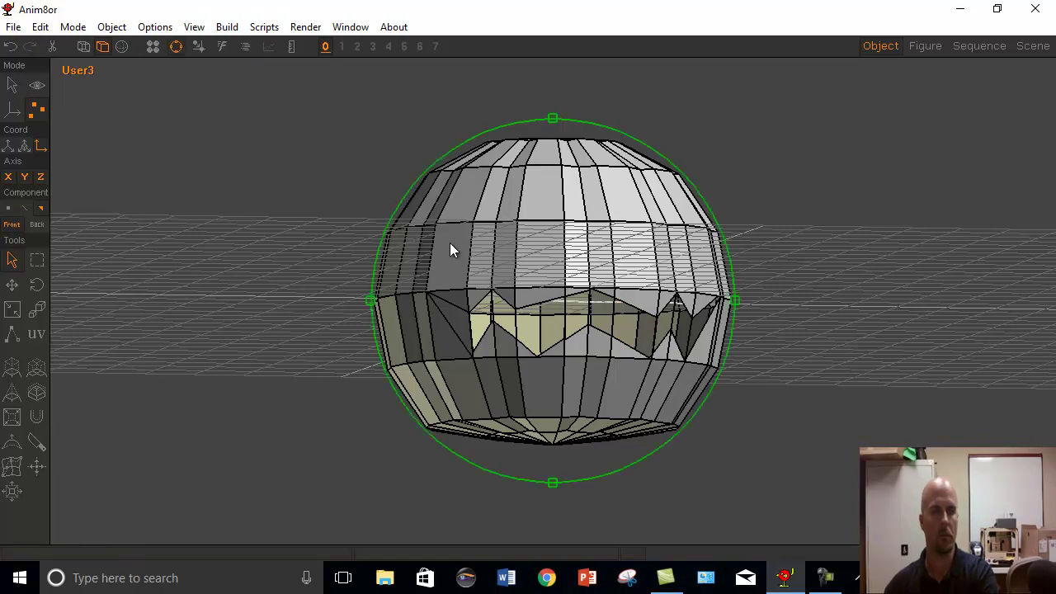
left_click_drag(450, 247, 481, 255)
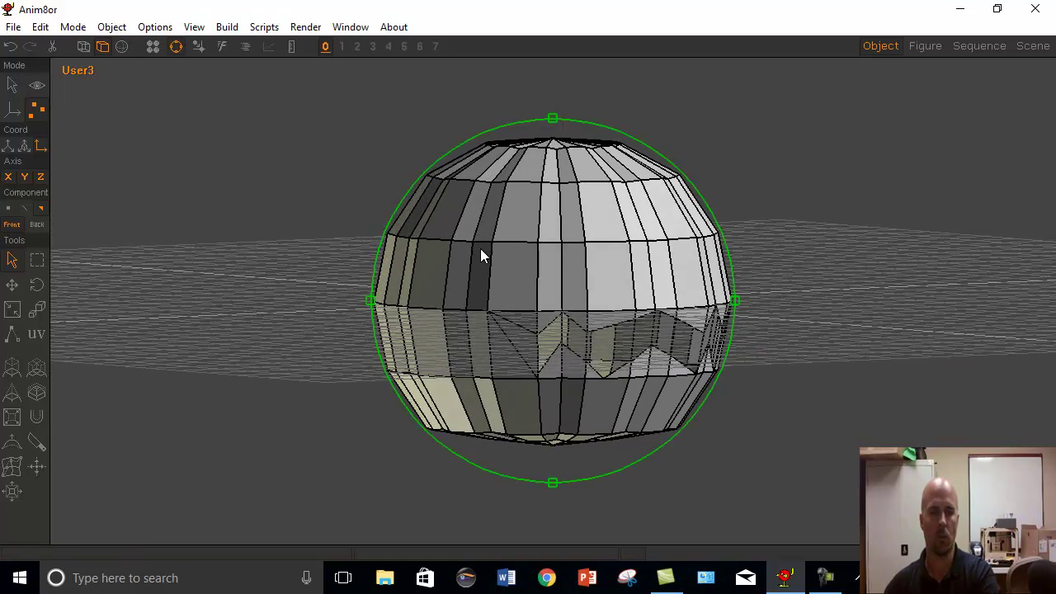
left_click(175, 46)
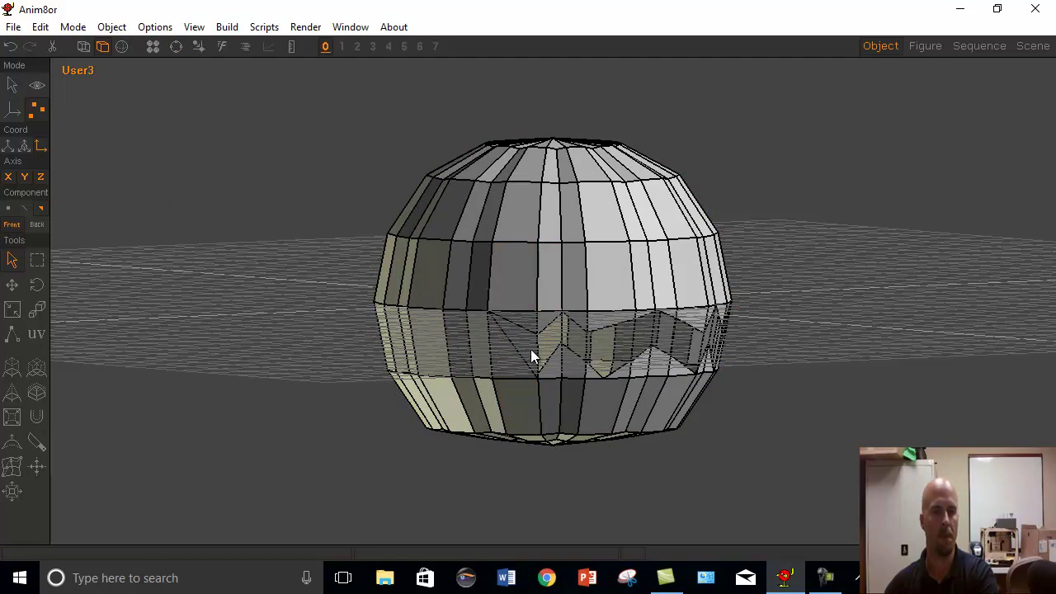
left_click(175, 47)
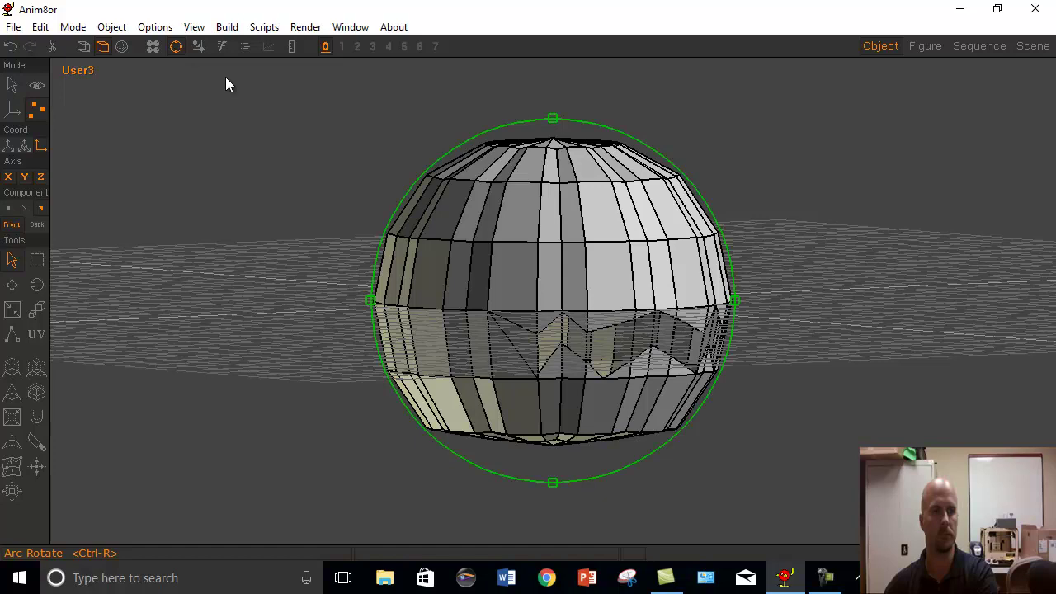
left_click_drag(227, 83, 476, 292)
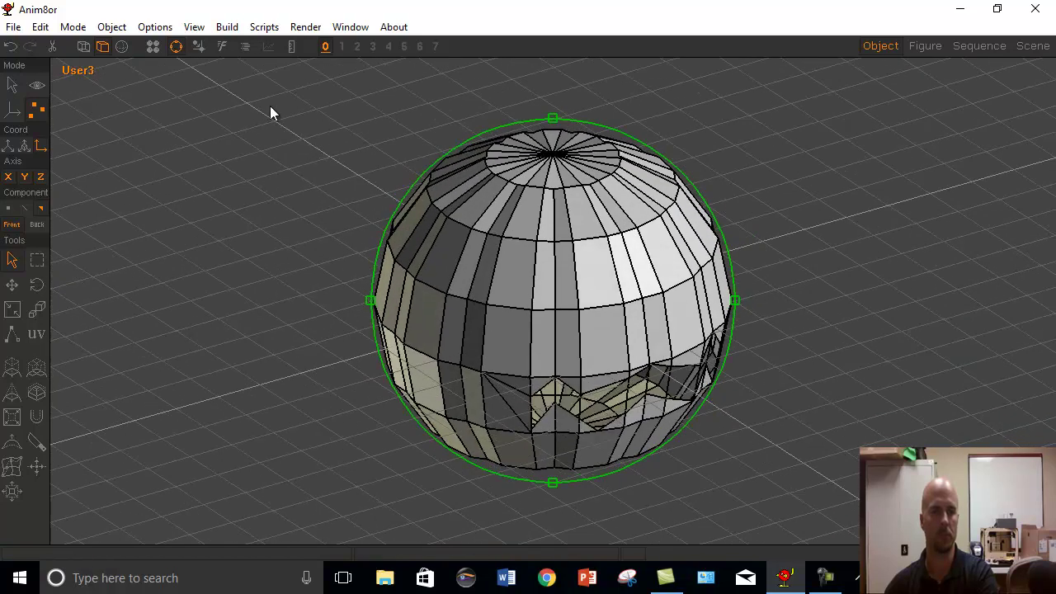
left_click(175, 47)
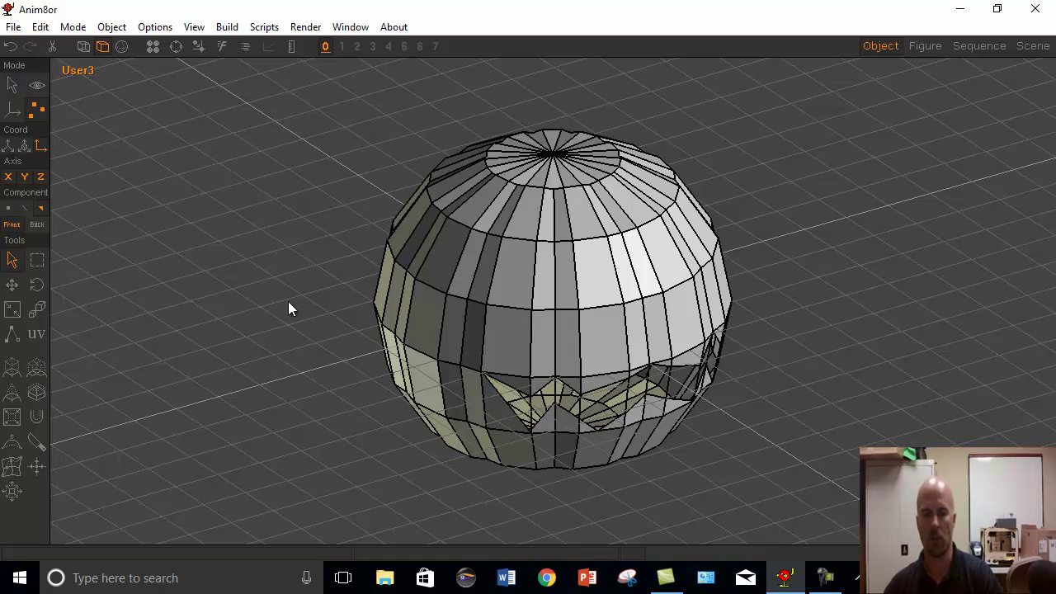
Step: Return to whole-object editing and reset the view to the straight Front preset
left_click(11, 87)
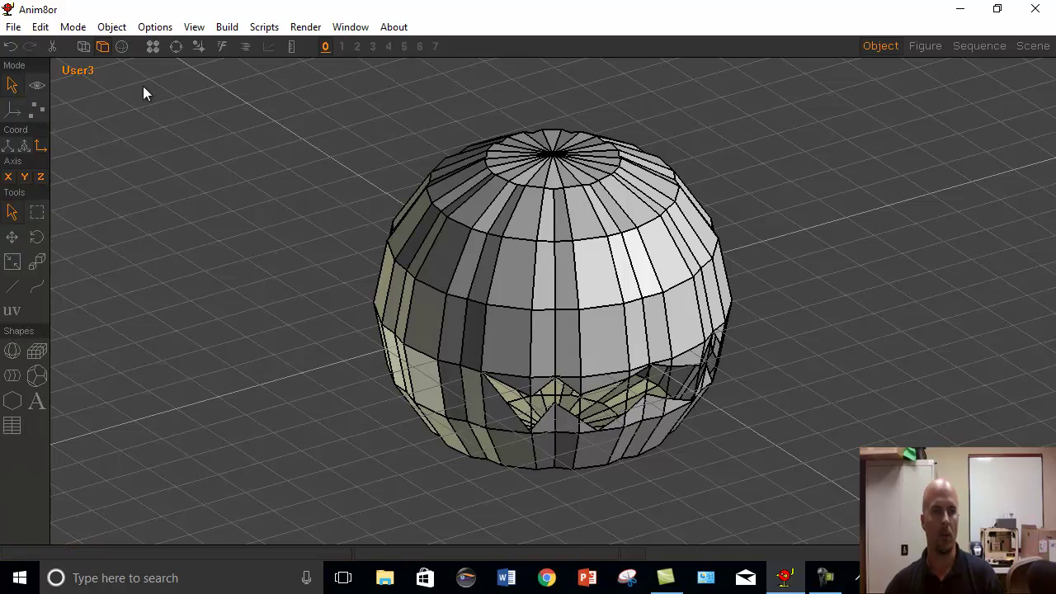
left_click(175, 46)
left_click_drag(386, 220, 470, 237)
left_click(83, 70)
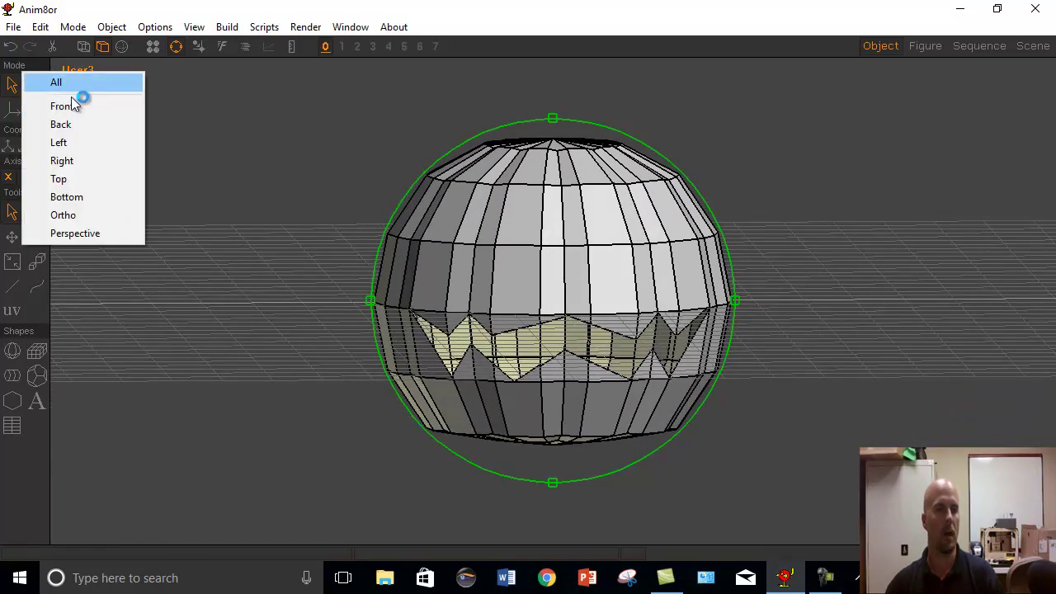
left_click(67, 106)
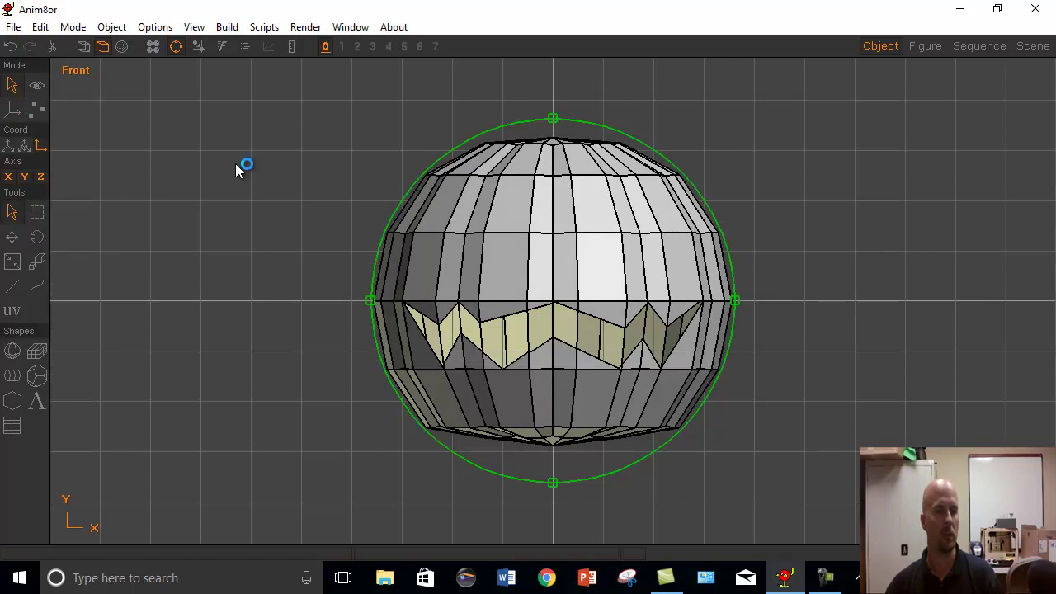
Step: In Point Edit, use the Cut Faces knife to slice diagonal edges outlining left and right triangular eyes
left_click(176, 47)
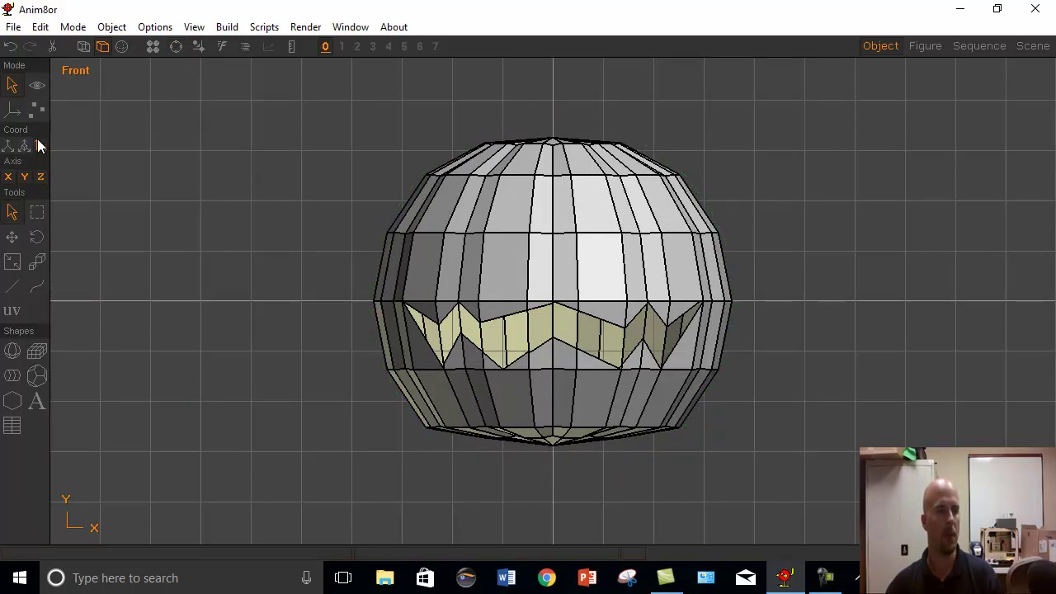
left_click(39, 113)
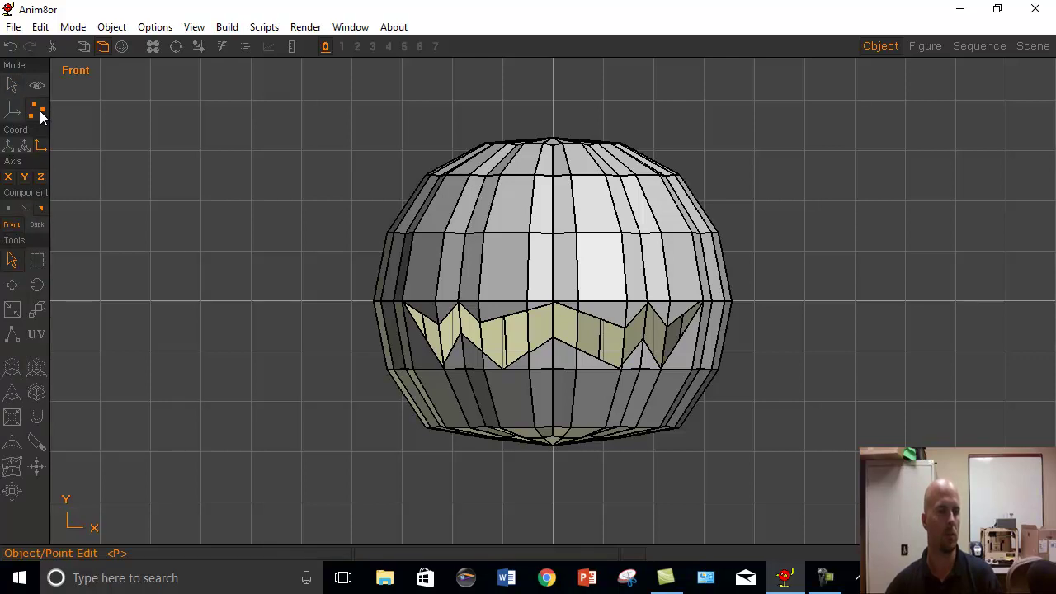
left_click(38, 444)
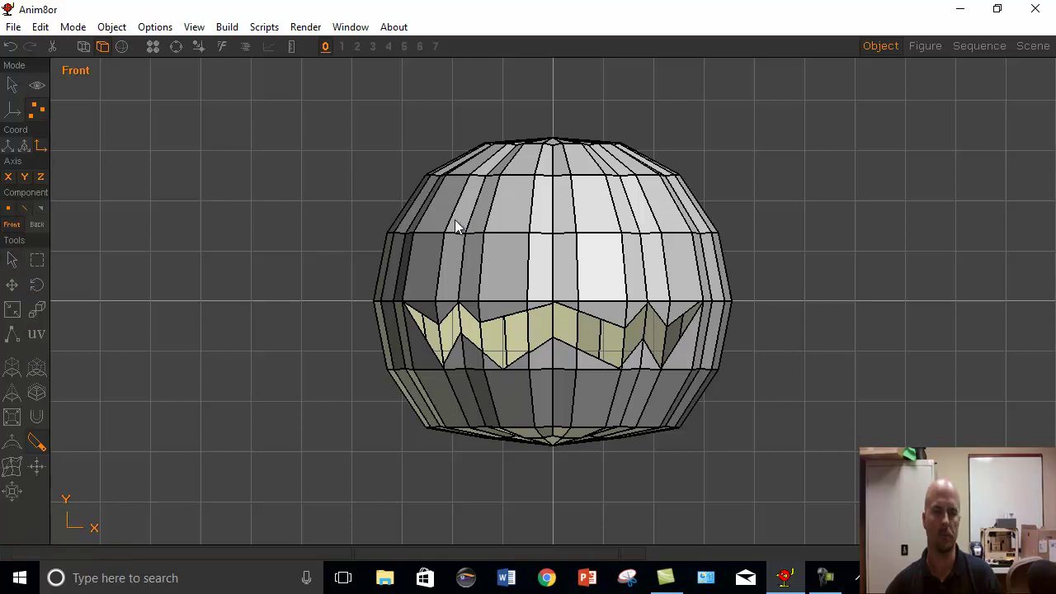
left_click(468, 179)
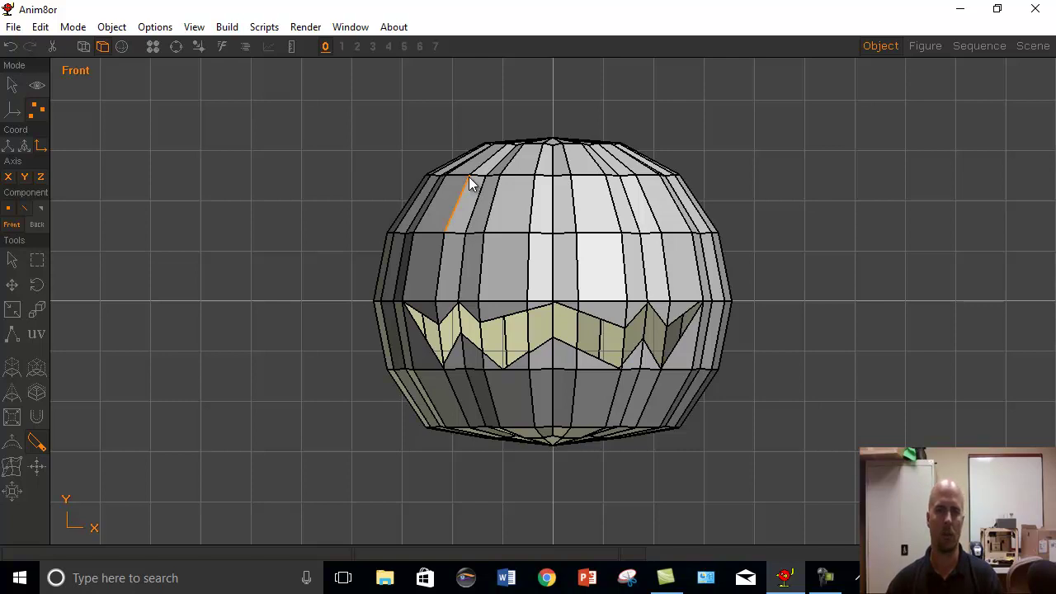
mouse_move(469, 178)
left_mouse_down()
mouse_move(514, 207)
mouse_move(529, 237)
mouse_move(476, 187)
mouse_move(483, 178)
left_mouse_up()
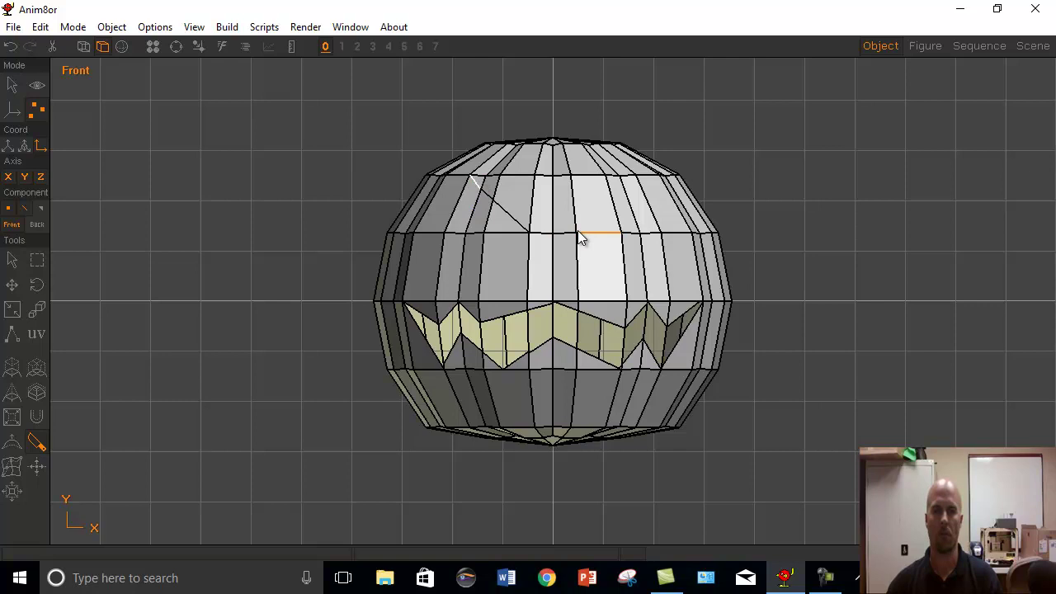
mouse_move(579, 234)
left_mouse_down()
mouse_move(632, 176)
mouse_move(580, 228)
mouse_move(612, 203)
mouse_move(584, 236)
left_mouse_up()
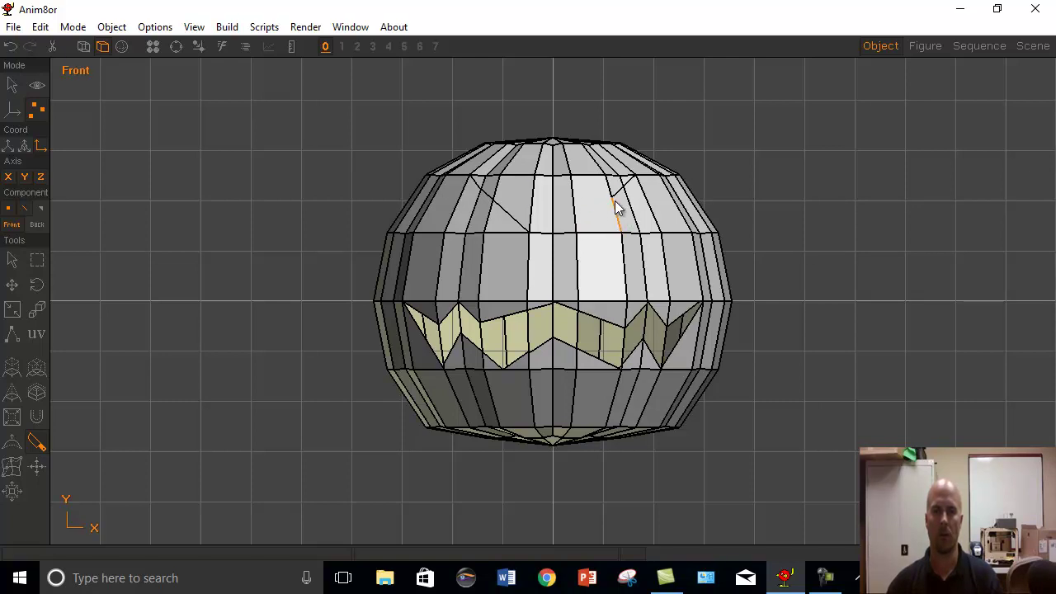
left_click_drag(613, 201, 581, 236)
left_click_drag(625, 183, 580, 238)
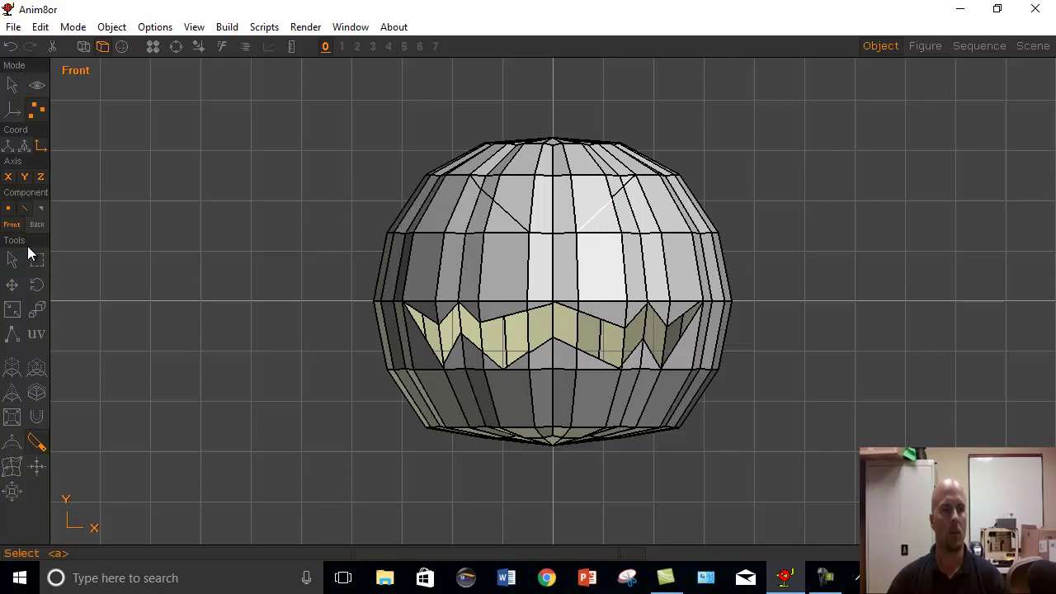
Step: Select the faces inside both triangular eye outlines and delete them
left_click(41, 208)
left_click(12, 259)
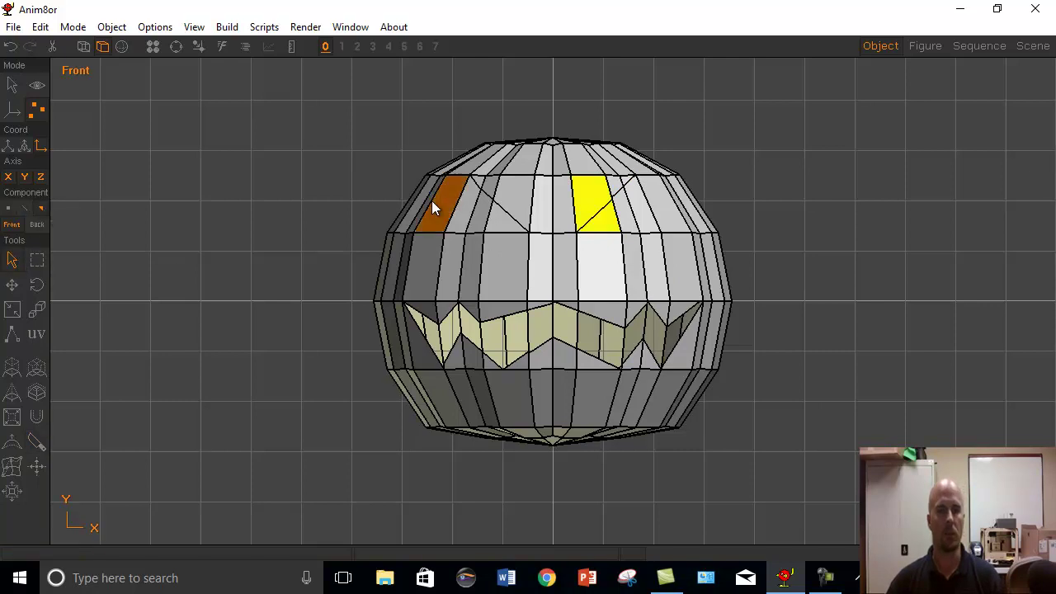
left_click(483, 219, "shift")
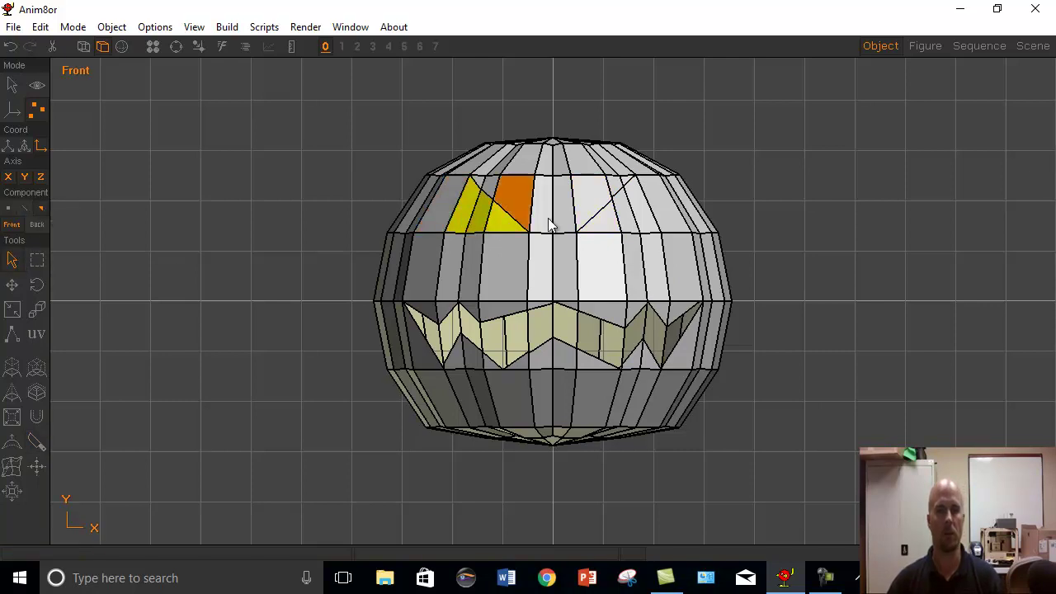
left_click(512, 198, "shift")
left_click(600, 219, "shift")
left_click(625, 214, "shift")
left_click(638, 216, "shift")
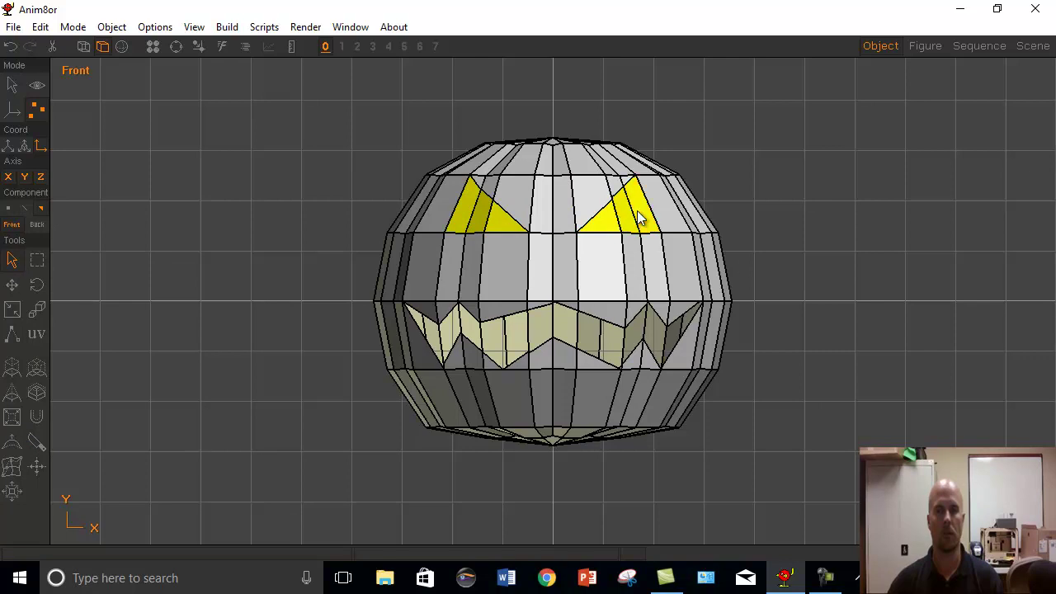
key("Delete")
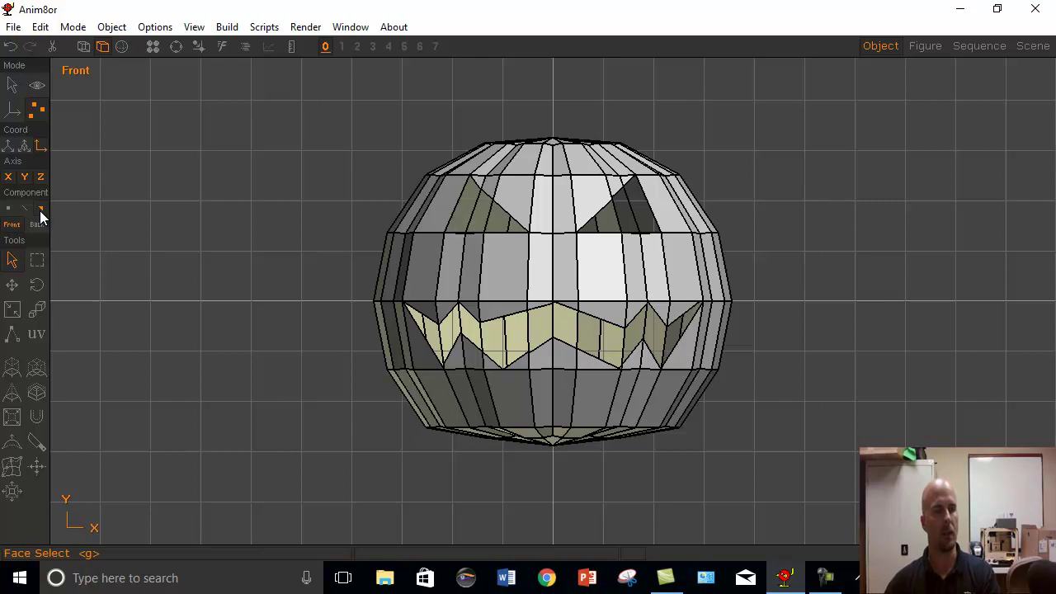
Step: Select all faces, extrude them connected to thicken the shell, then deselect
left_click(40, 27)
left_click(89, 90)
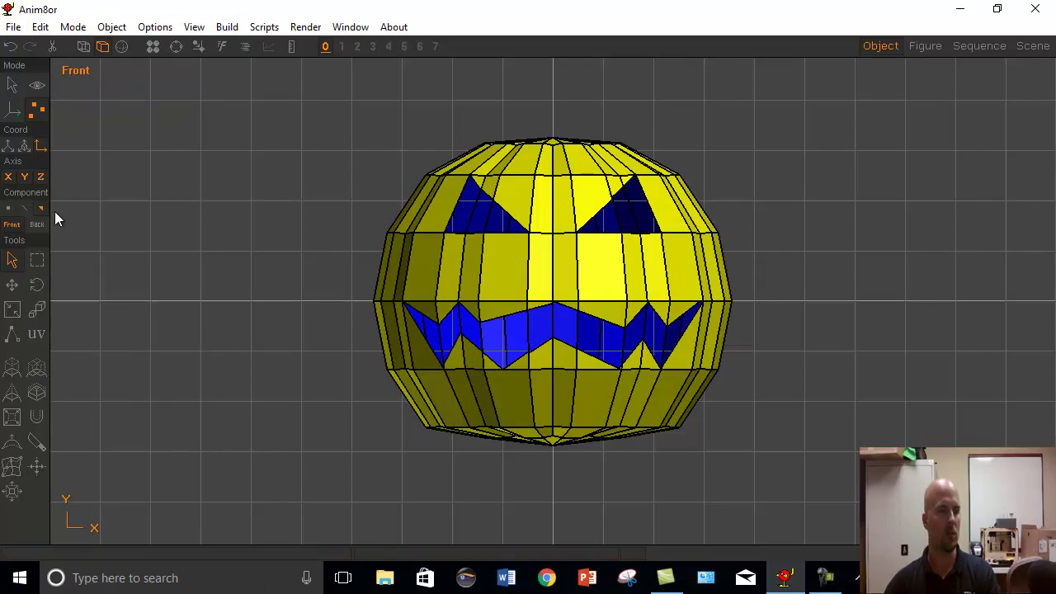
left_click(37, 370)
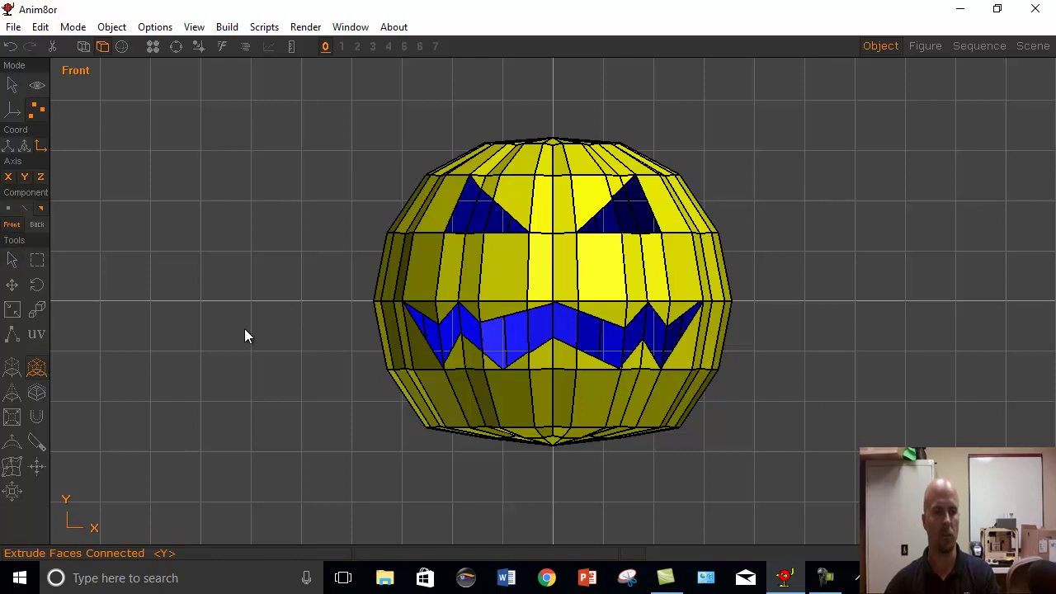
left_click_drag(261, 331, 286, 340)
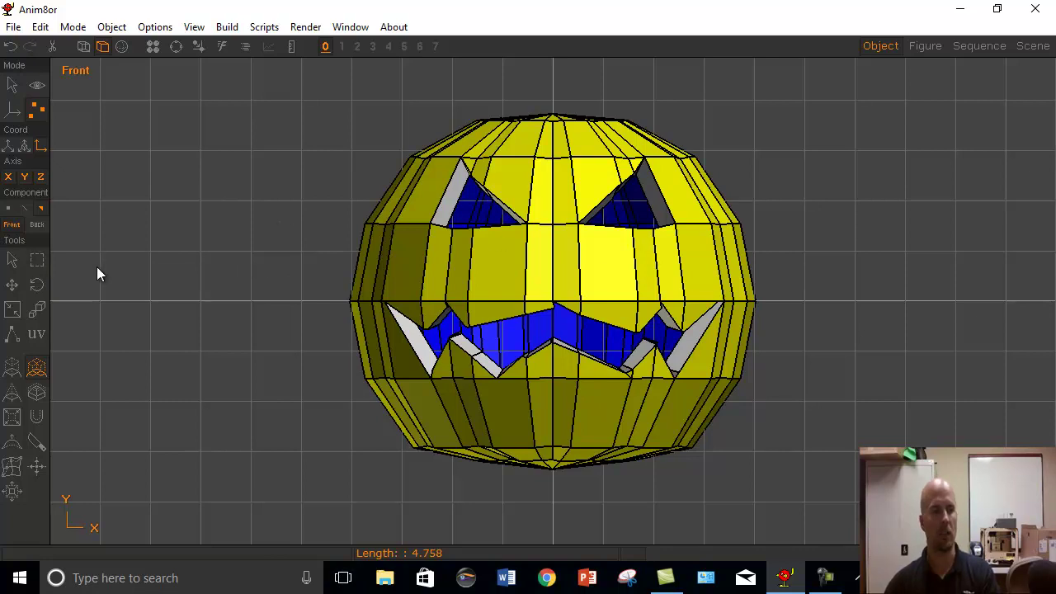
left_click(145, 186)
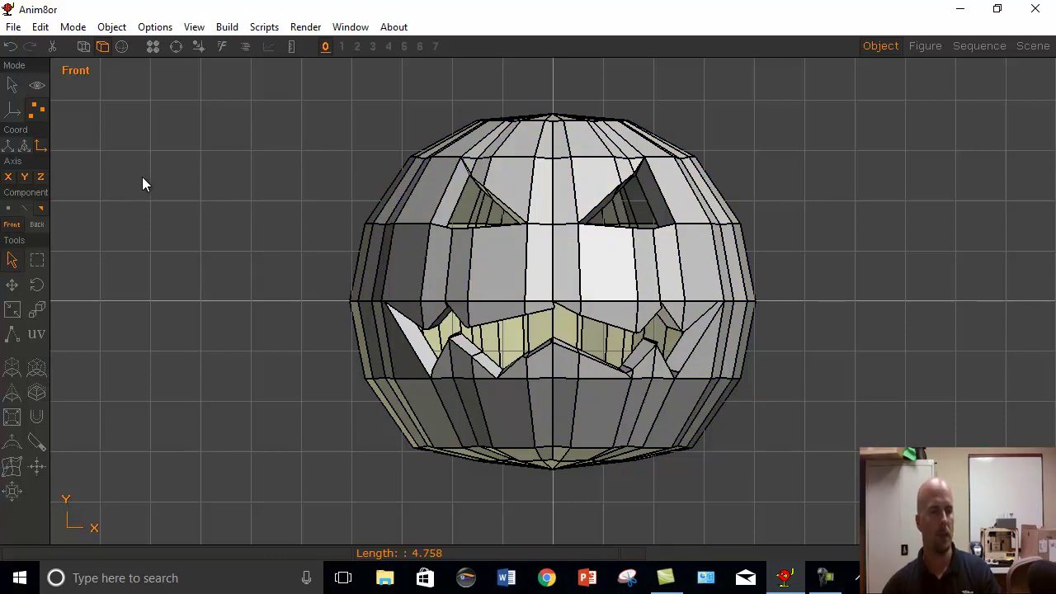
Step: Create a new orange material and apply it to the pumpkin mesh
left_click(11, 85)
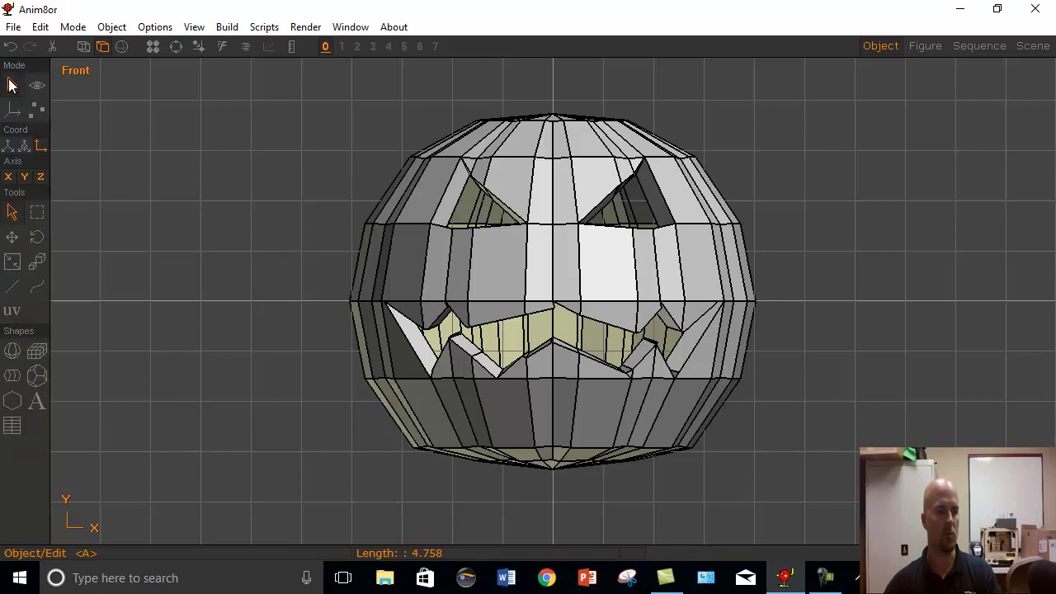
left_click(446, 262)
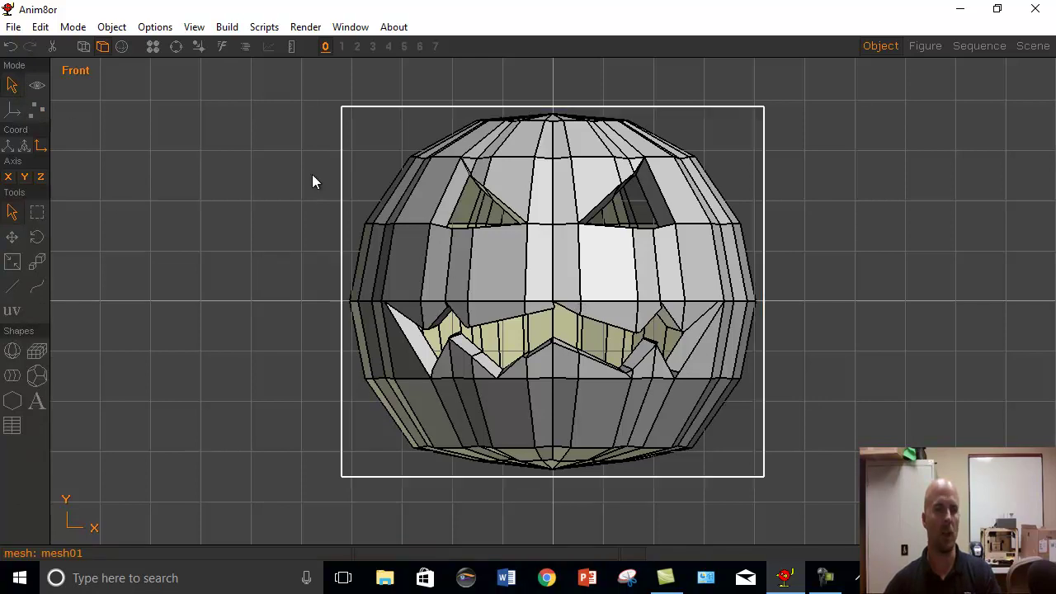
left_click(152, 46)
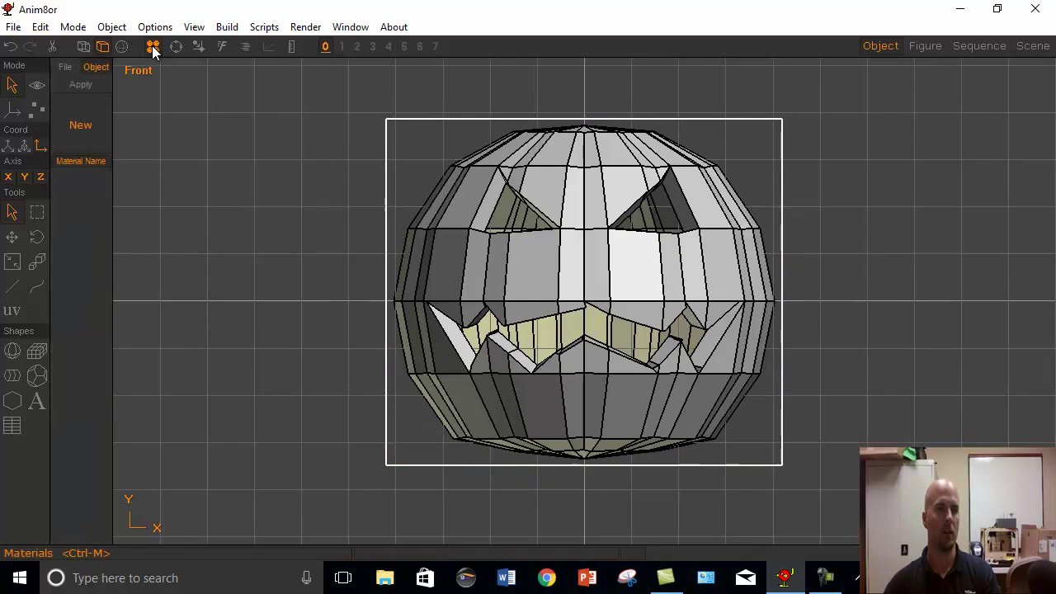
left_click(83, 125)
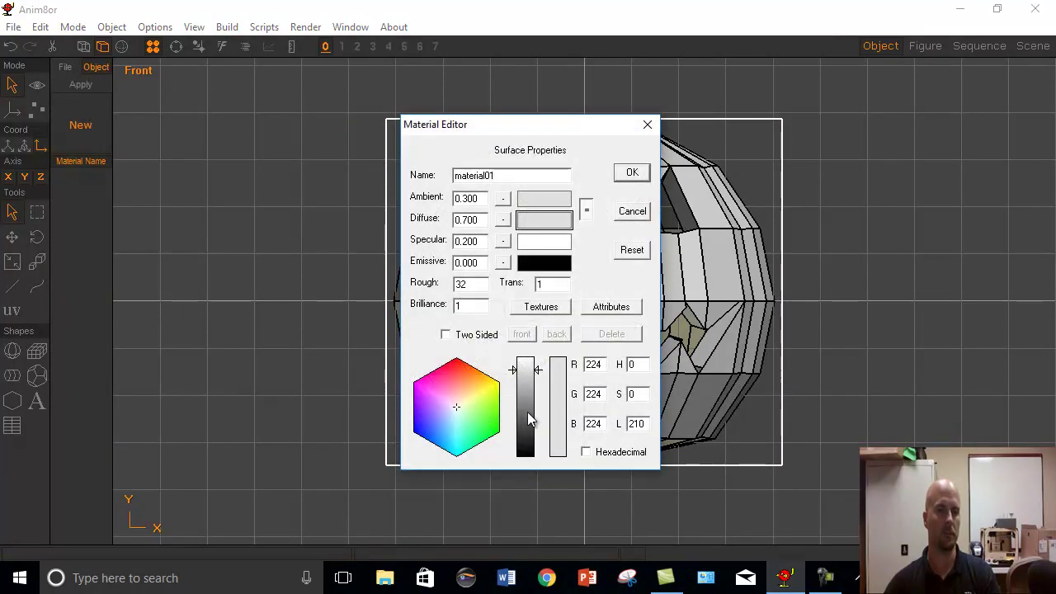
left_click(477, 376)
left_click(532, 410)
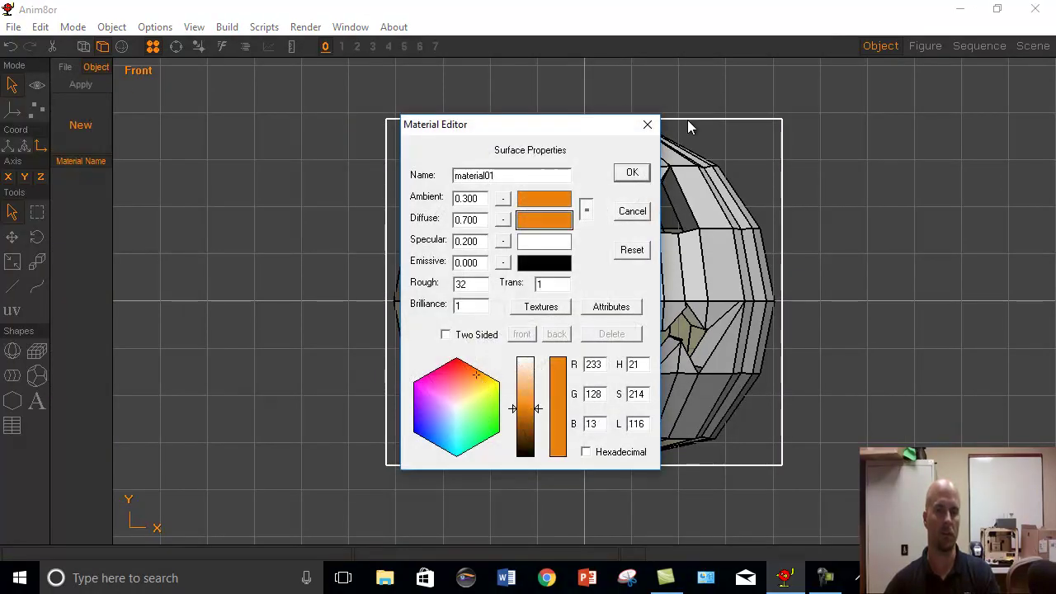
left_click(647, 175)
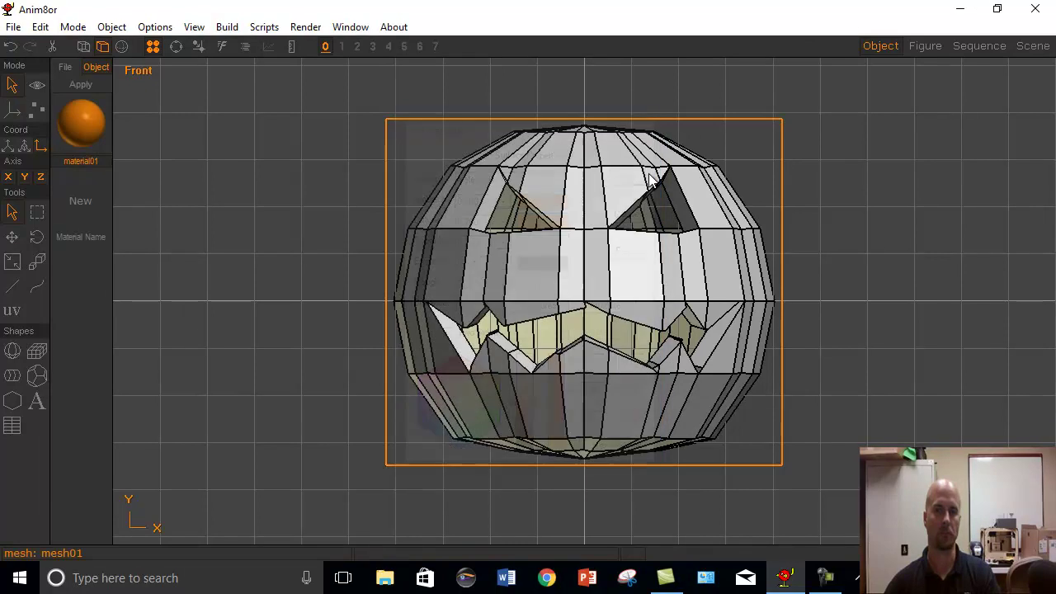
left_click(86, 82)
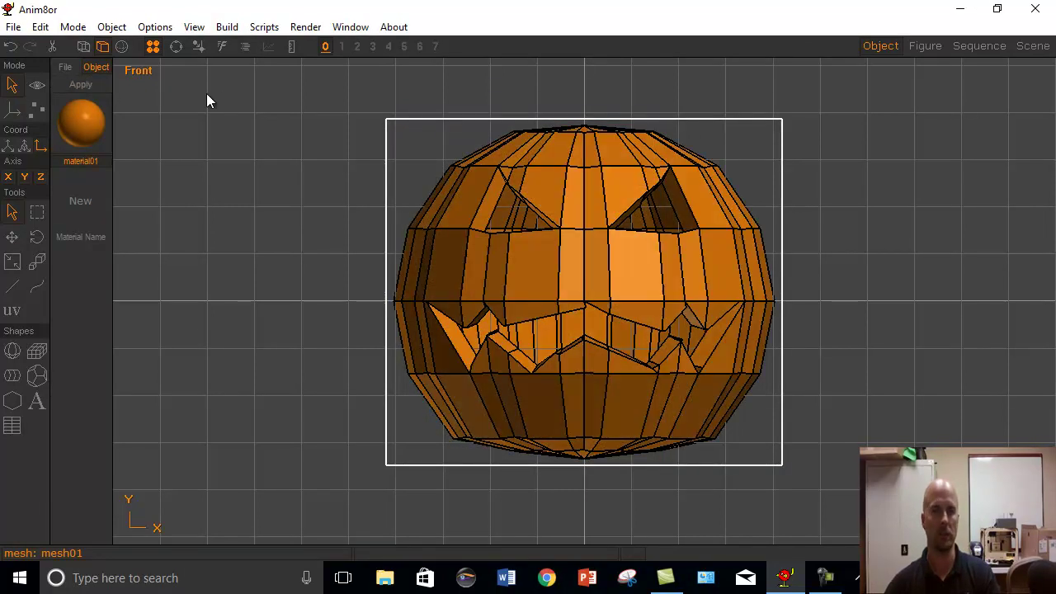
Step: Orbit to inspect the orange pumpkin, then return to the Front view
left_click(176, 46)
left_click_drag(608, 261, 637, 297)
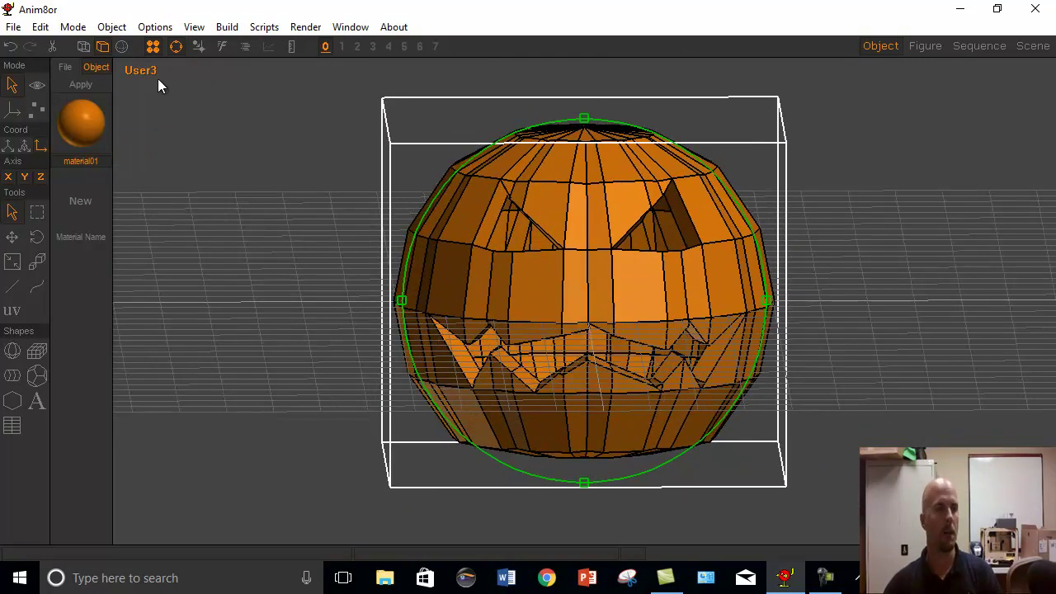
left_click(145, 72)
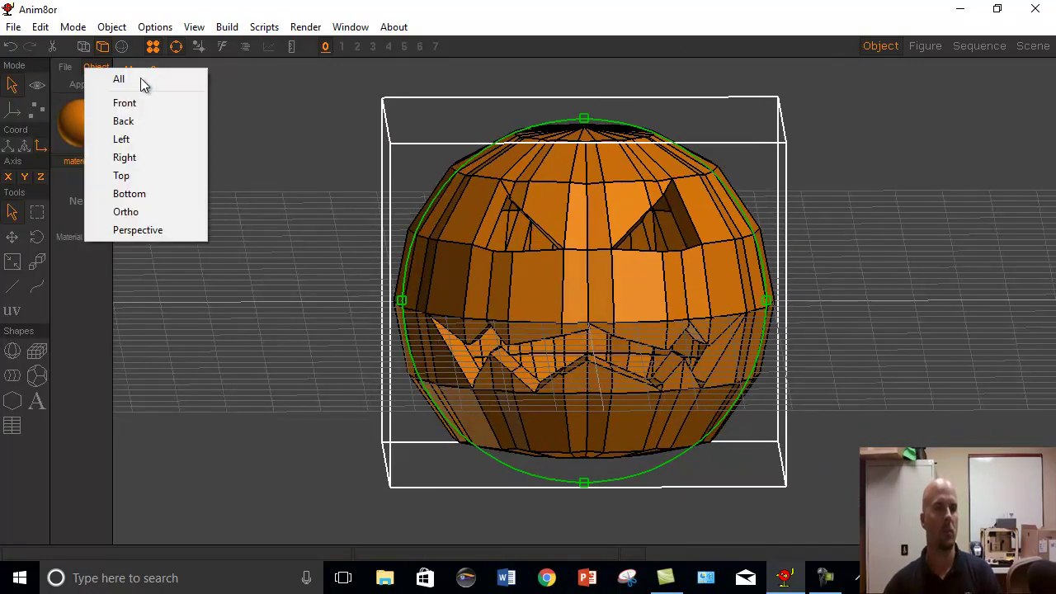
left_click(132, 106)
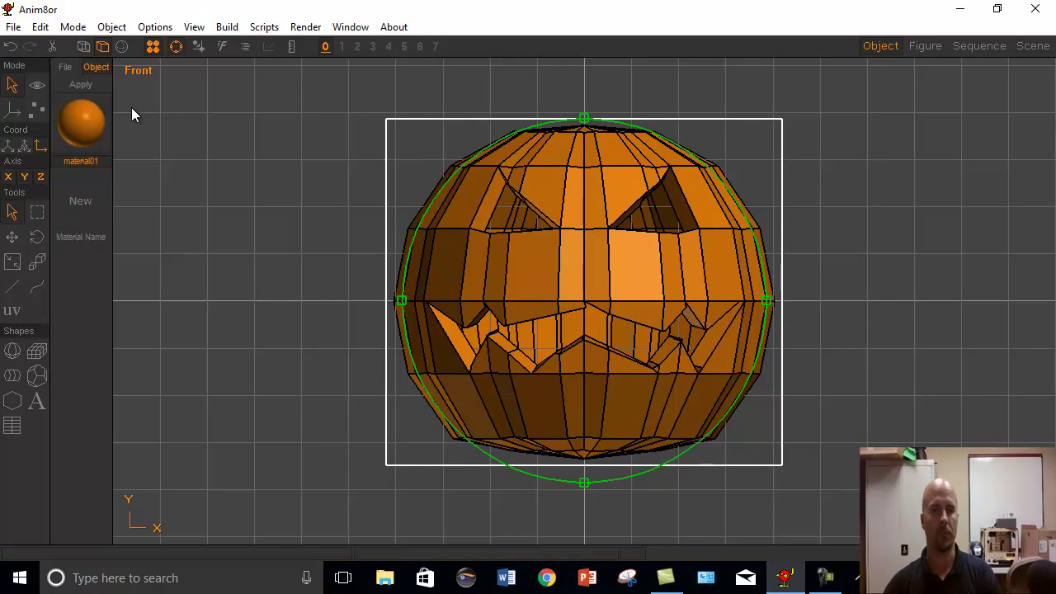
left_click(180, 47)
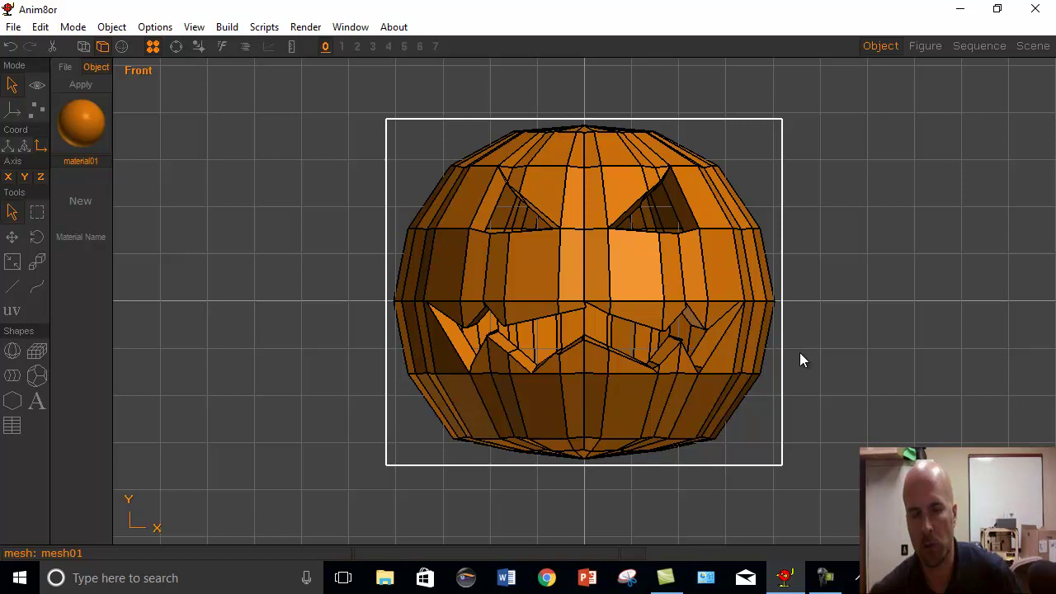
Step: Hide the pumpkin and draw a curved stem profile, flat at the bottom and sweeping steeply upward
left_click(38, 28)
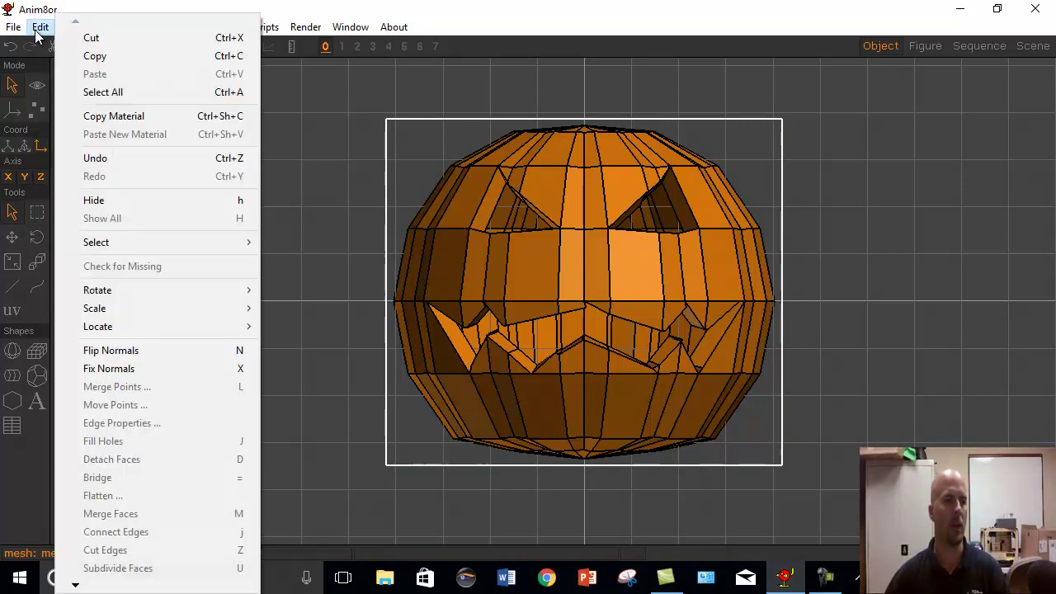
left_click(100, 202)
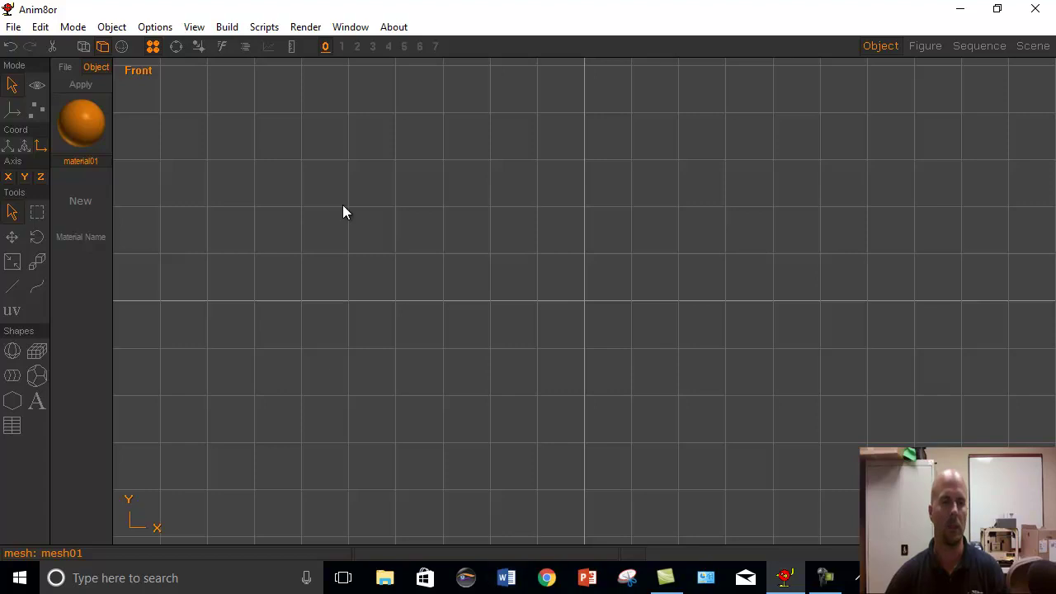
left_click(38, 287)
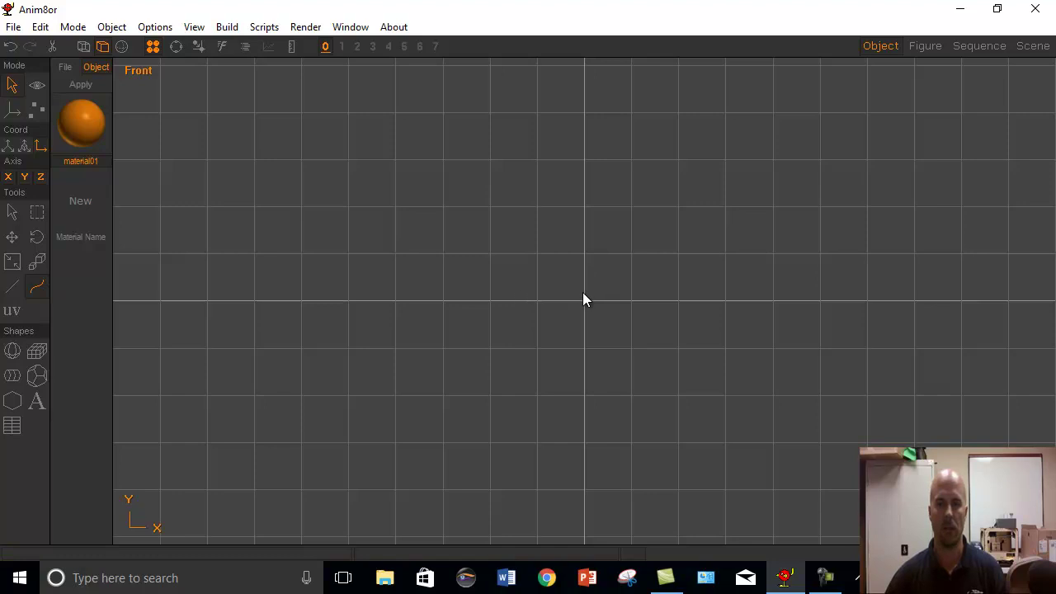
mouse_move(581, 293)
left_mouse_down()
mouse_move(497, 293)
mouse_move(518, 283)
left_mouse_up()
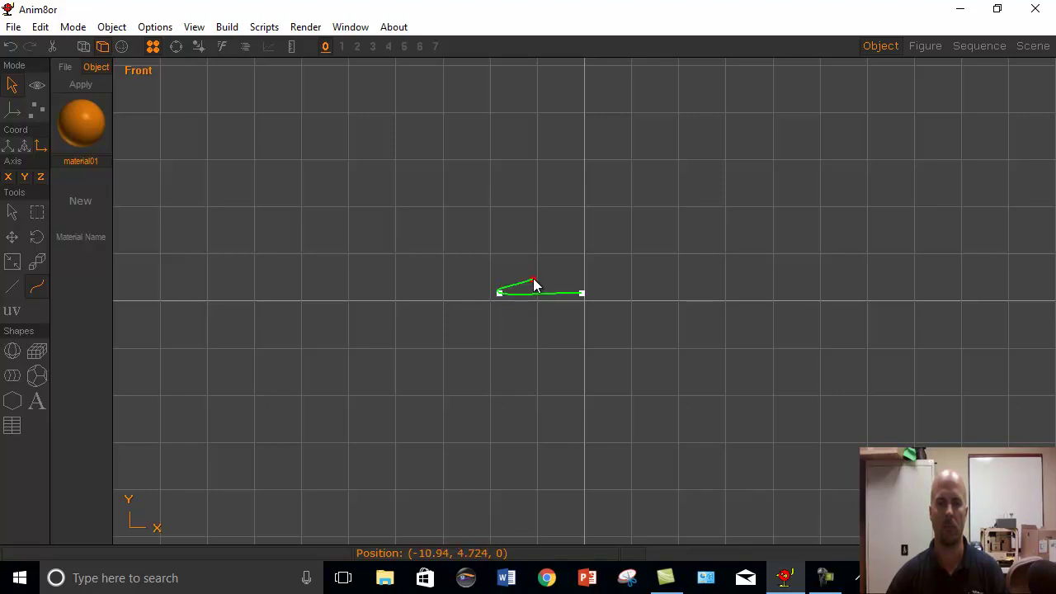
left_click(533, 279)
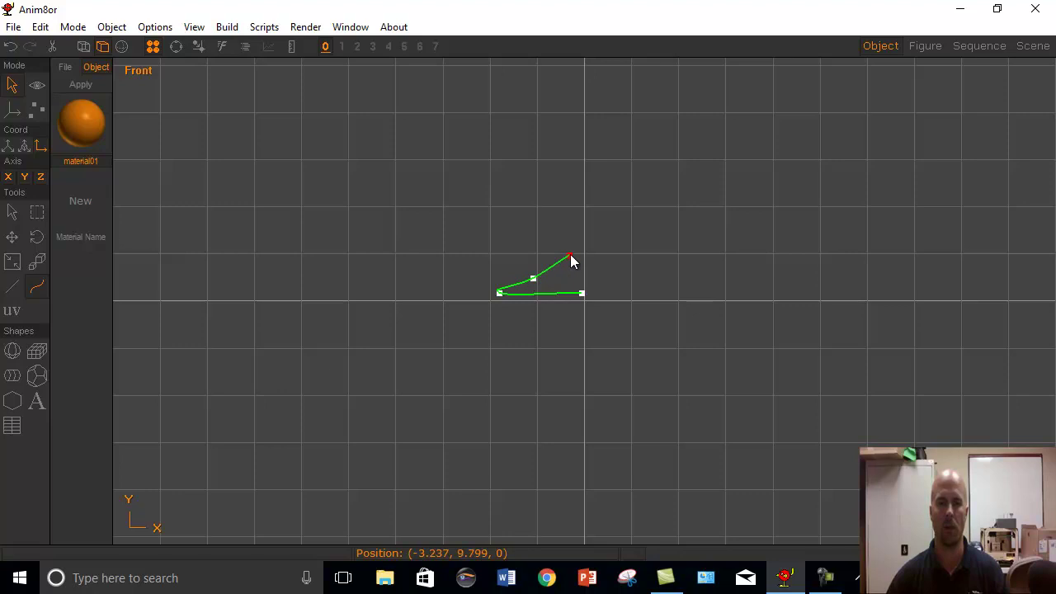
left_click(570, 256)
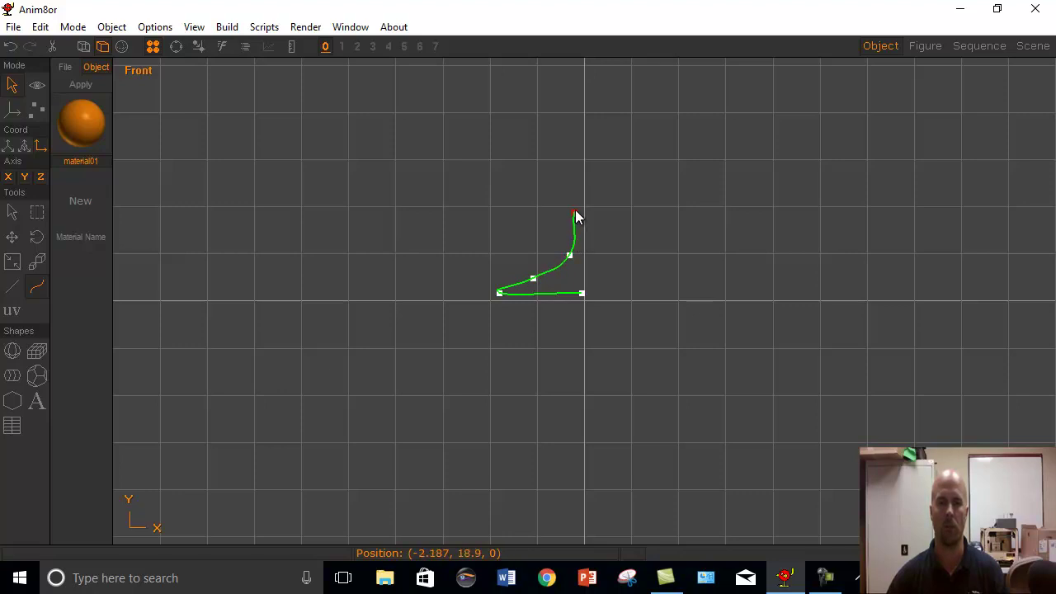
left_click_drag(575, 213, 578, 180)
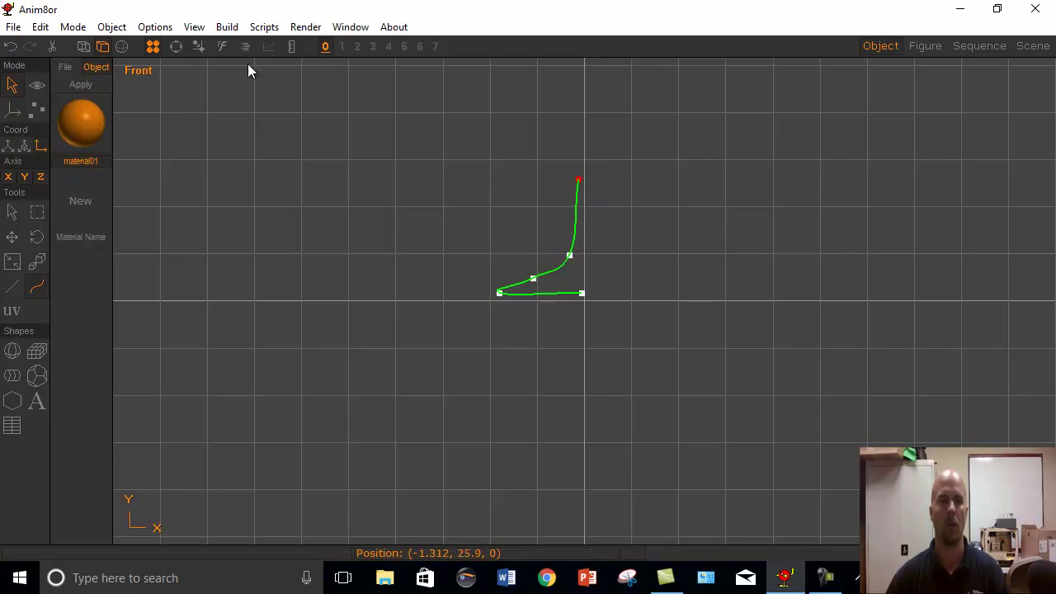
left_click(221, 28)
Step: Lathe the profile curve around the Y axis into a stem mesh
left_click(140, 306)
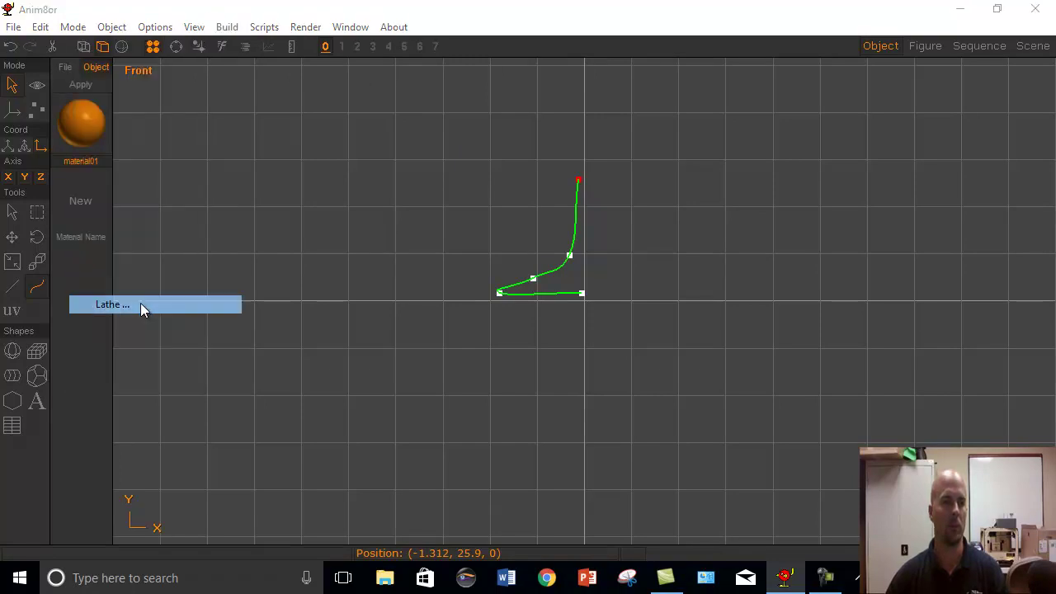
left_click(443, 335)
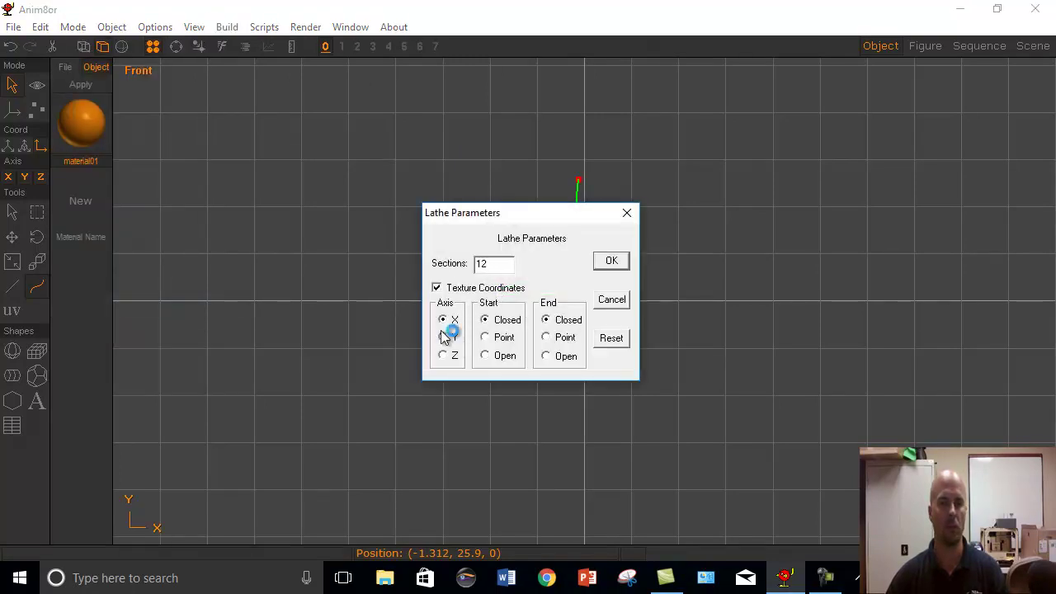
left_click(612, 262)
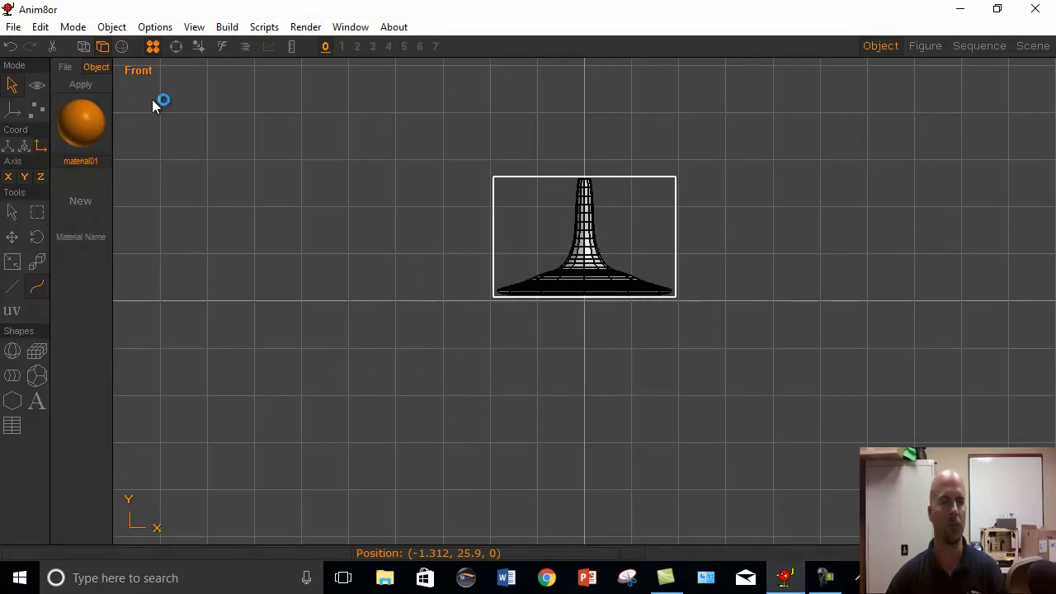
Step: Create a new brown material and apply it to the stem
left_click(87, 201)
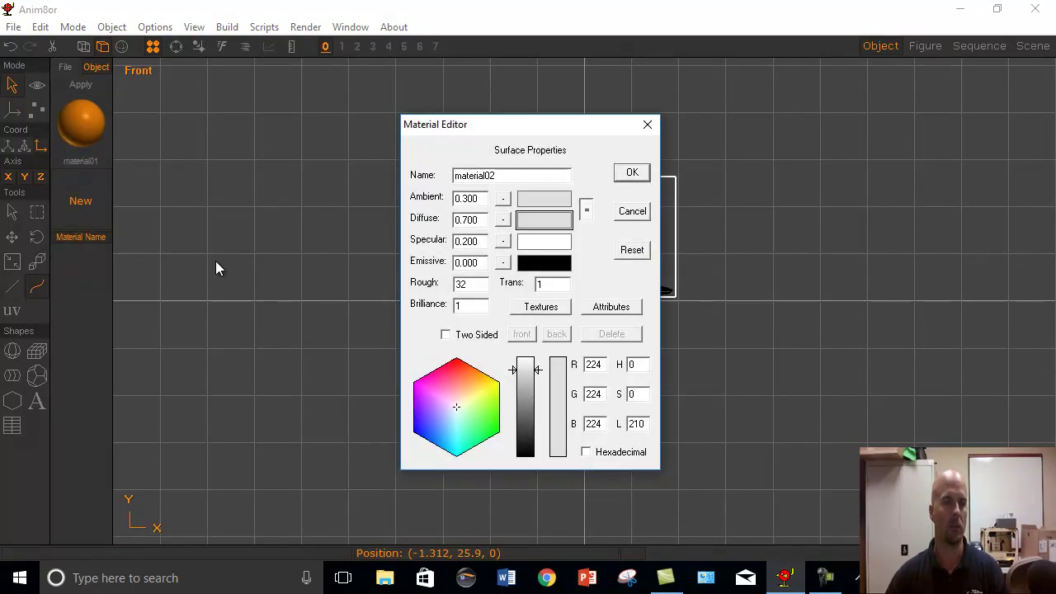
left_click(477, 377)
left_click(528, 430)
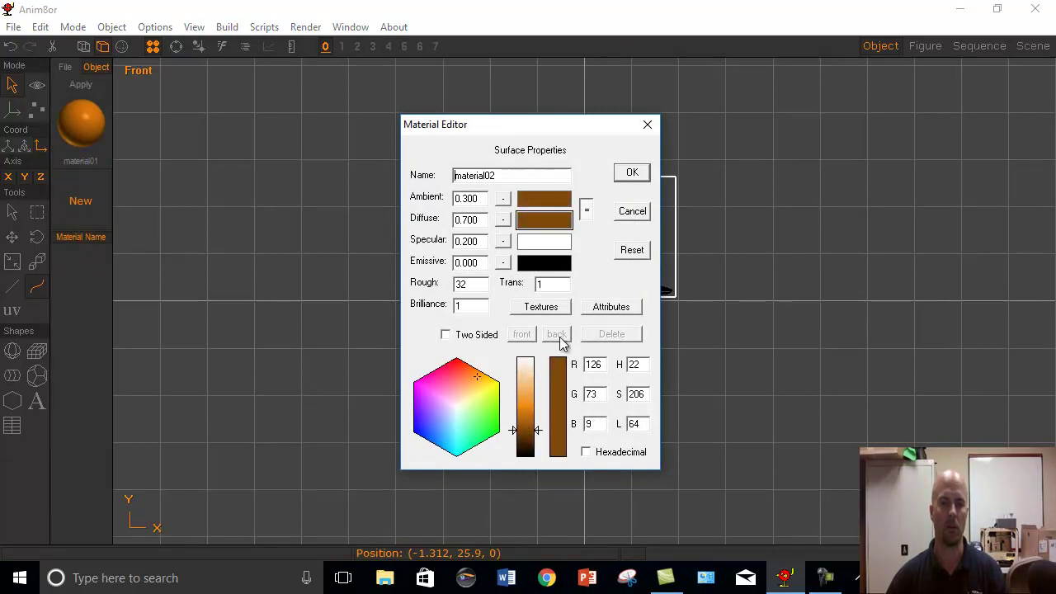
left_click(526, 423)
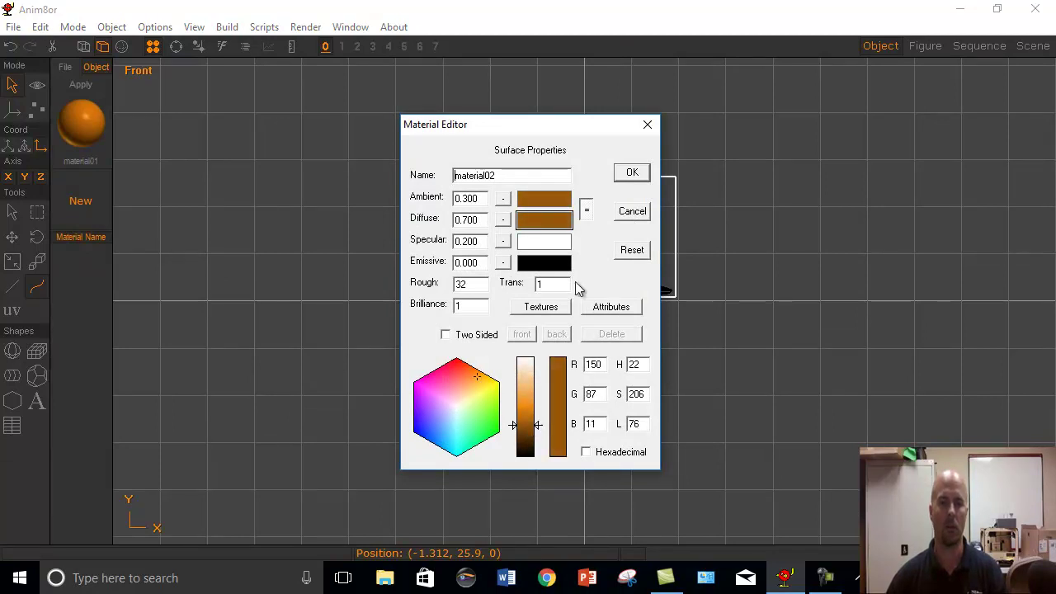
left_click(631, 172)
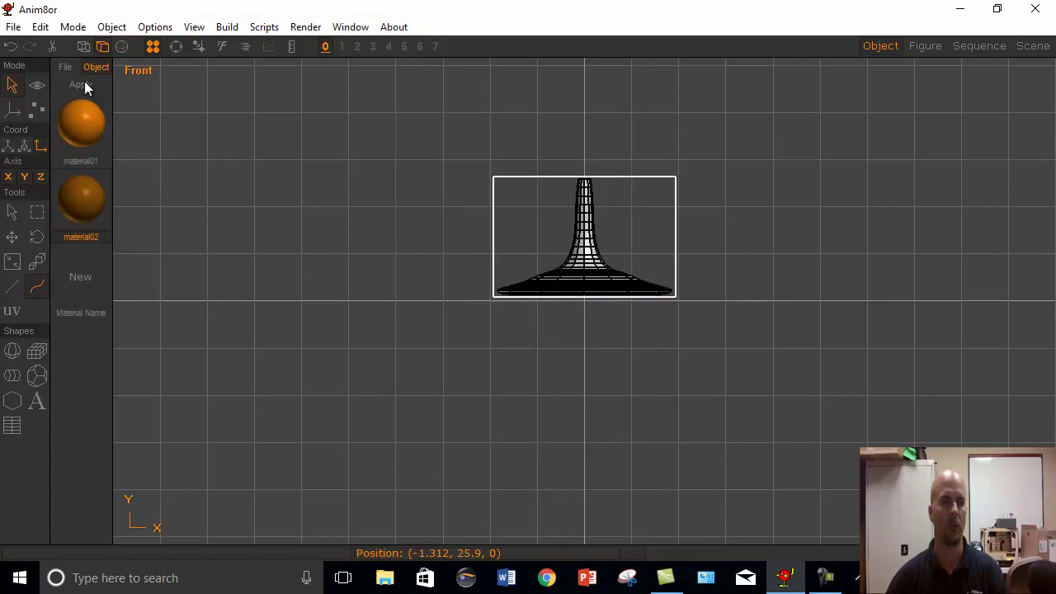
left_click(83, 81)
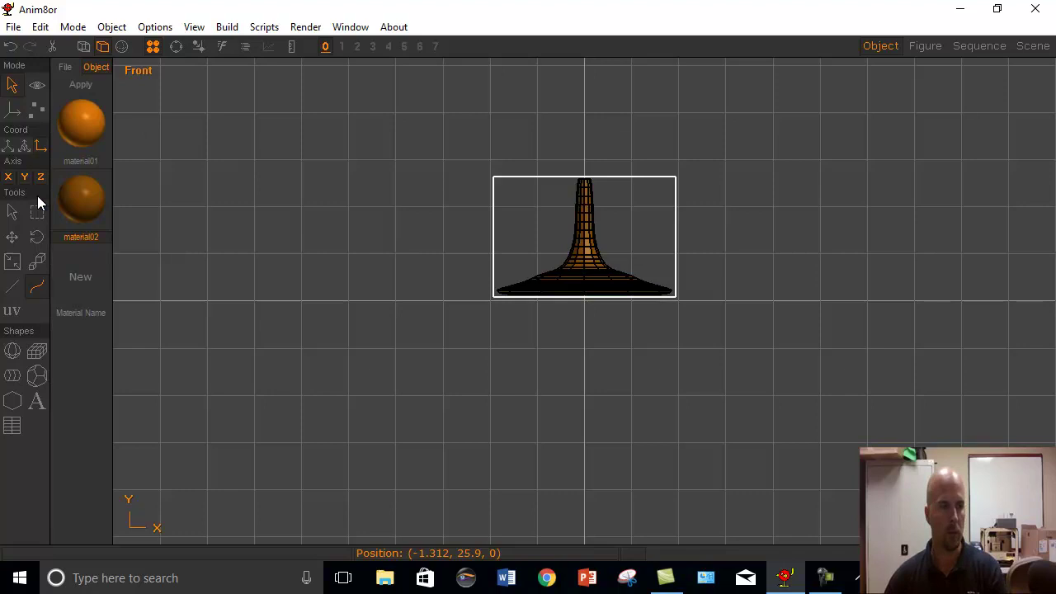
Step: Raise the stem higher and select its profile curve
left_click(13, 240)
mouse_move(215, 208)
left_mouse_down()
mouse_move(215, 180)
mouse_move(218, 208)
left_mouse_up()
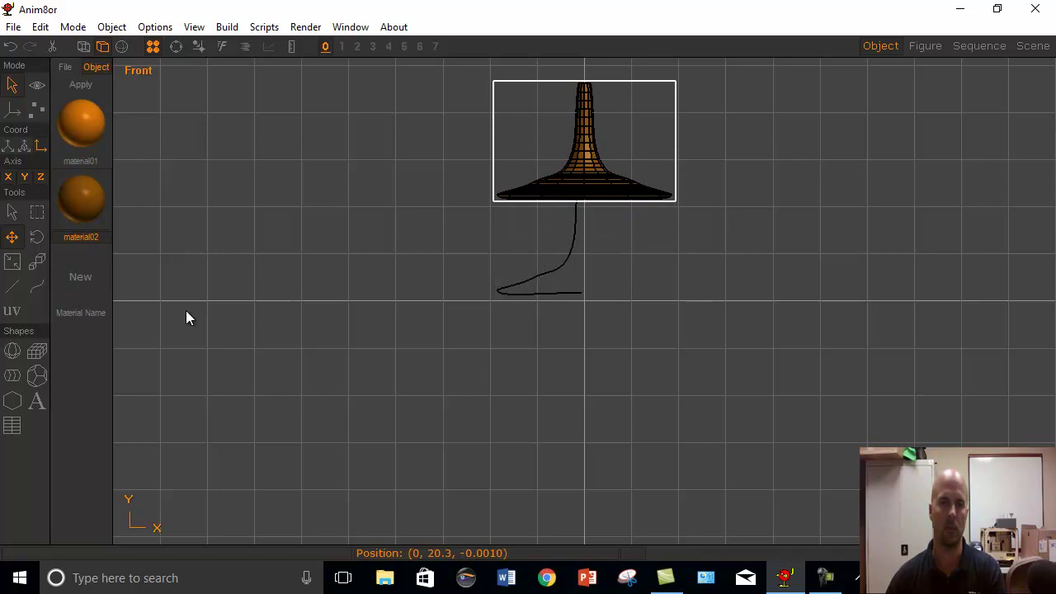
left_click(12, 289)
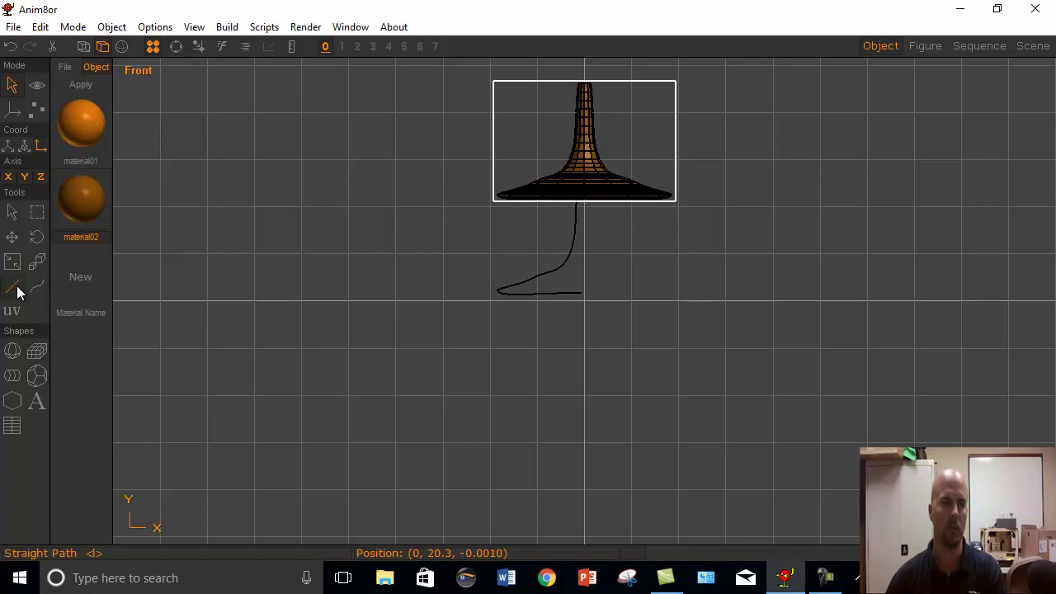
left_click(556, 272)
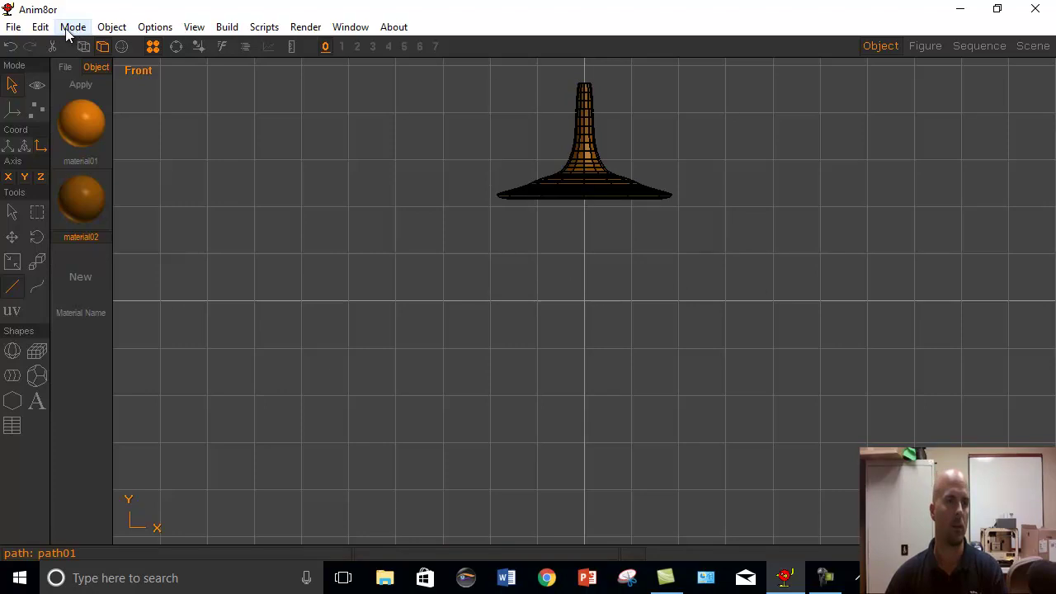
left_click(40, 26)
Step: Unhide the pumpkin, lower it beneath the stem, and place a warp modifier along the stem
left_click(90, 219)
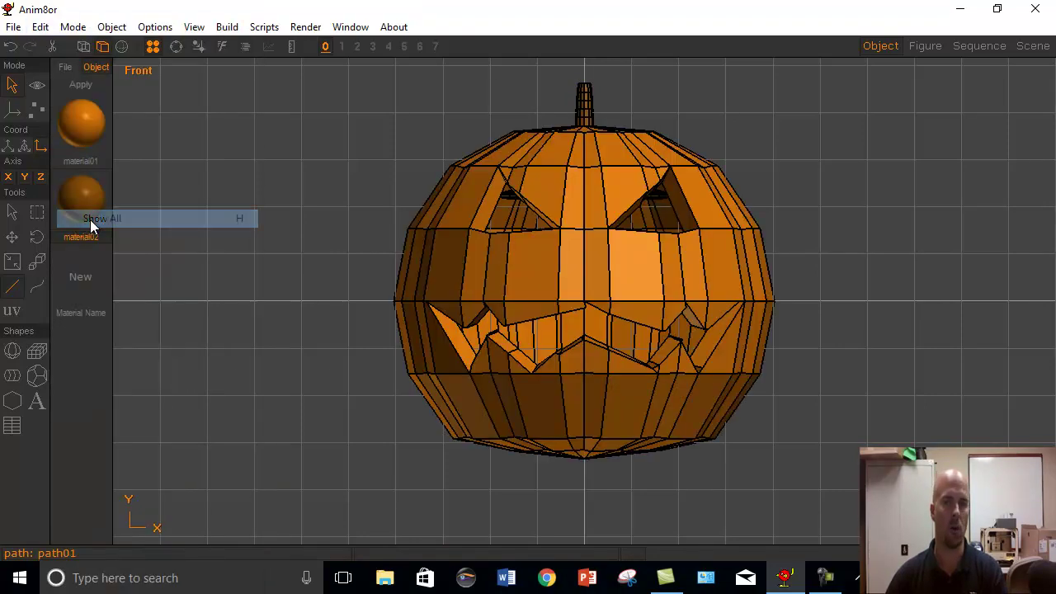
left_click(12, 212)
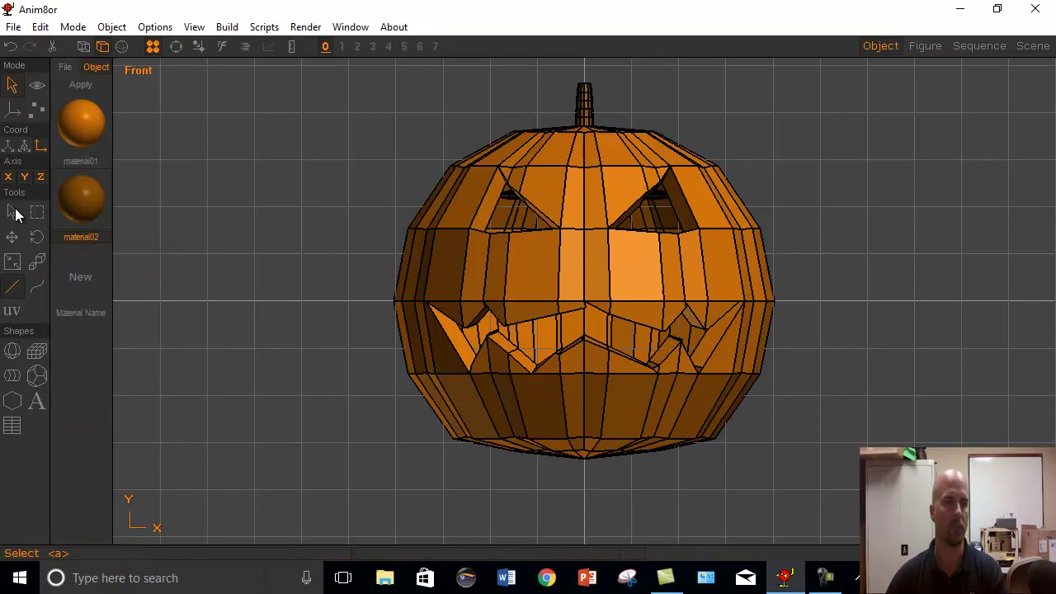
left_click(471, 175)
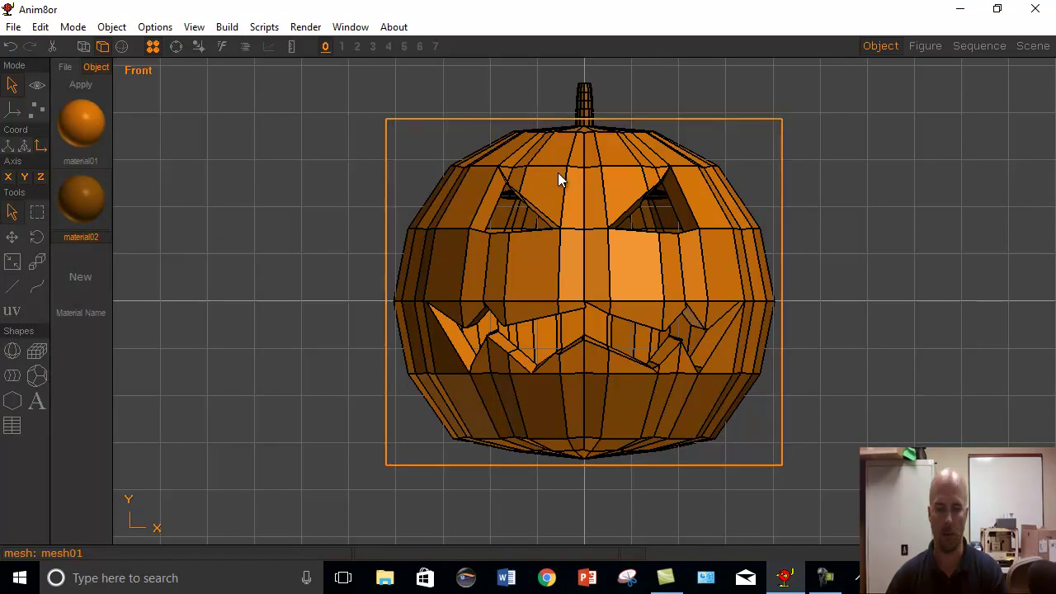
left_click_drag(558, 173, 611, 236)
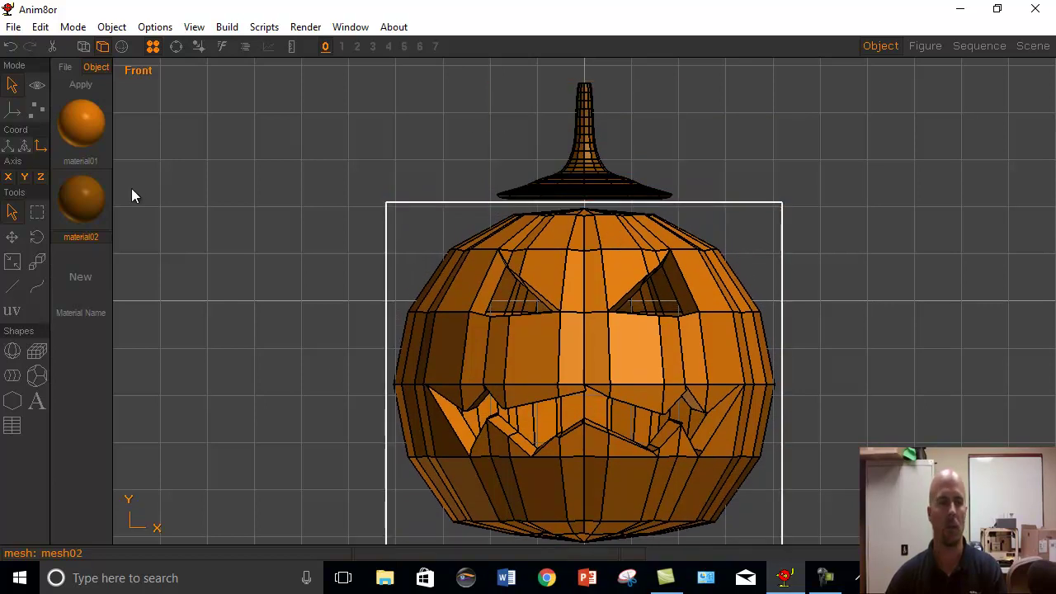
left_click(13, 425)
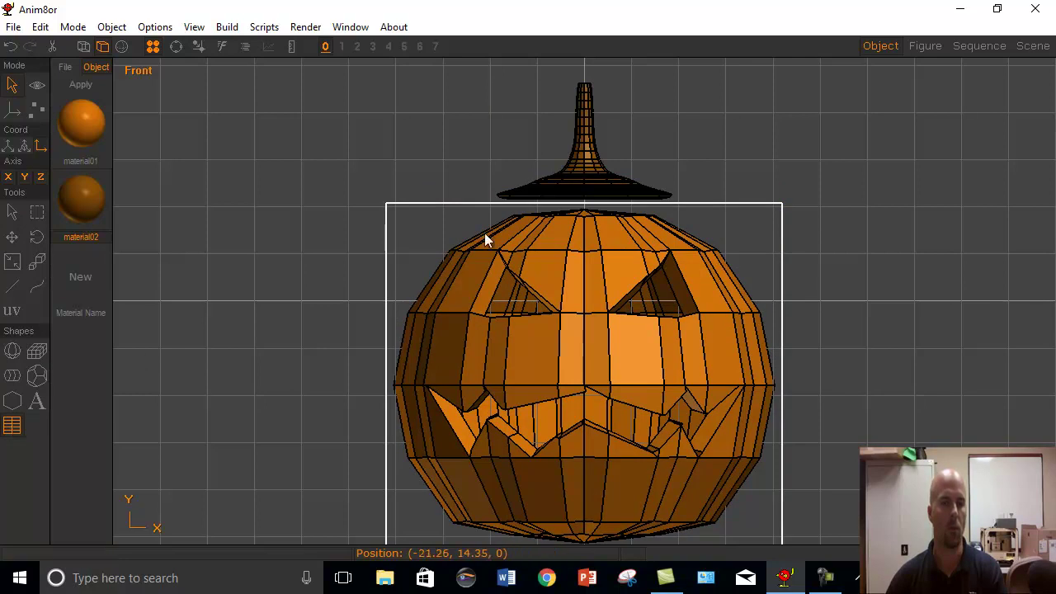
left_click(584, 169)
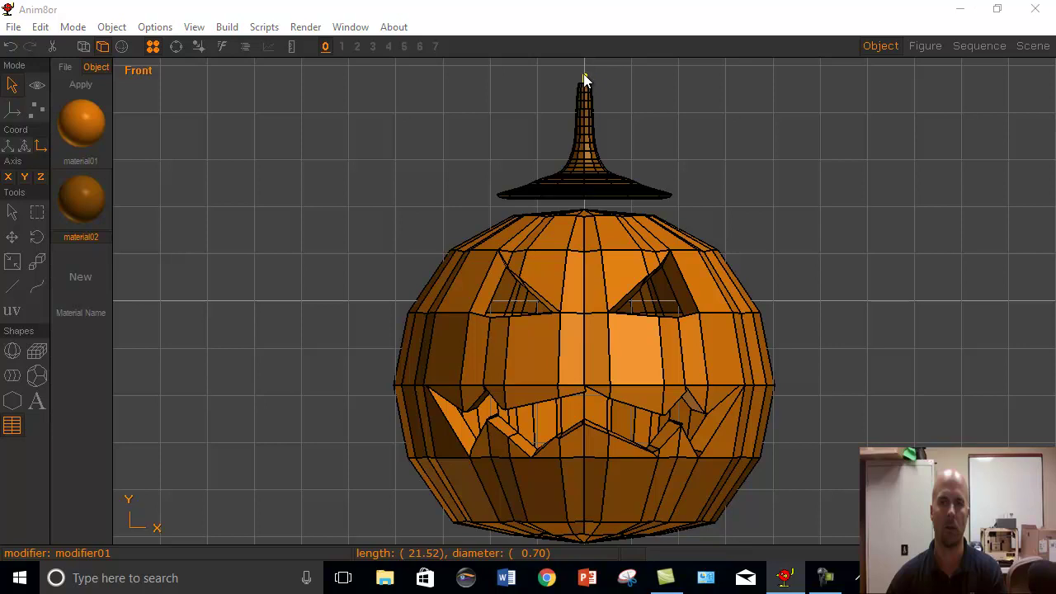
Step: Add a bend modifier and scale its lattice wider so it surrounds the stem
left_click(496, 266)
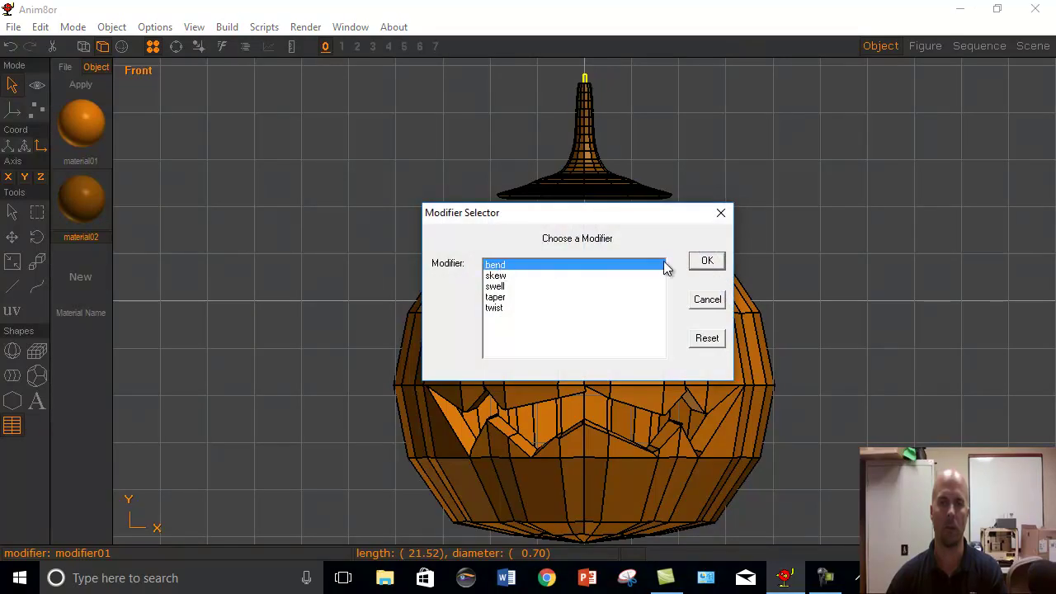
left_click(707, 261)
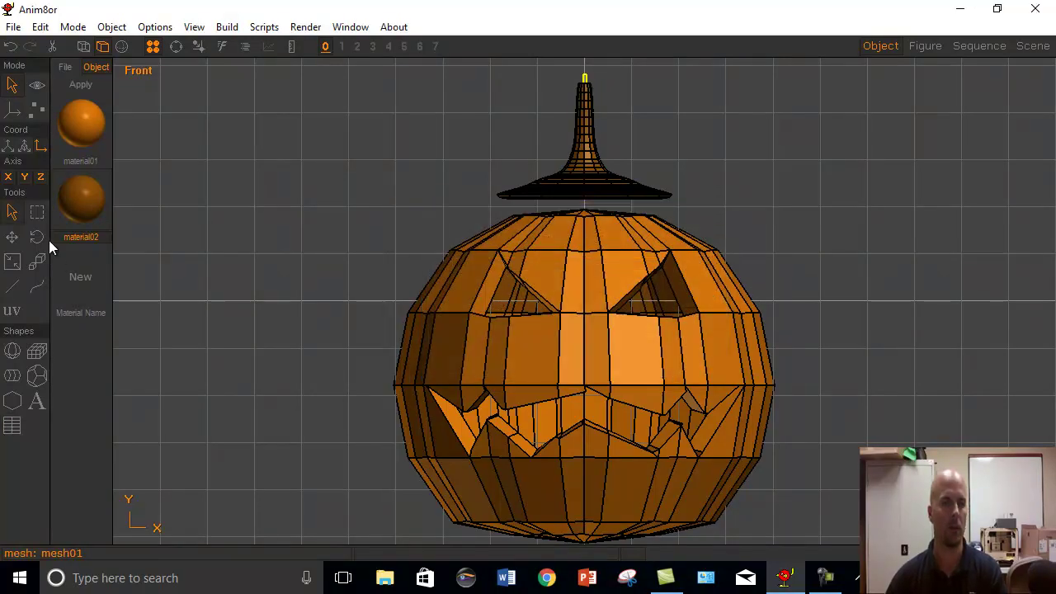
left_click(12, 261)
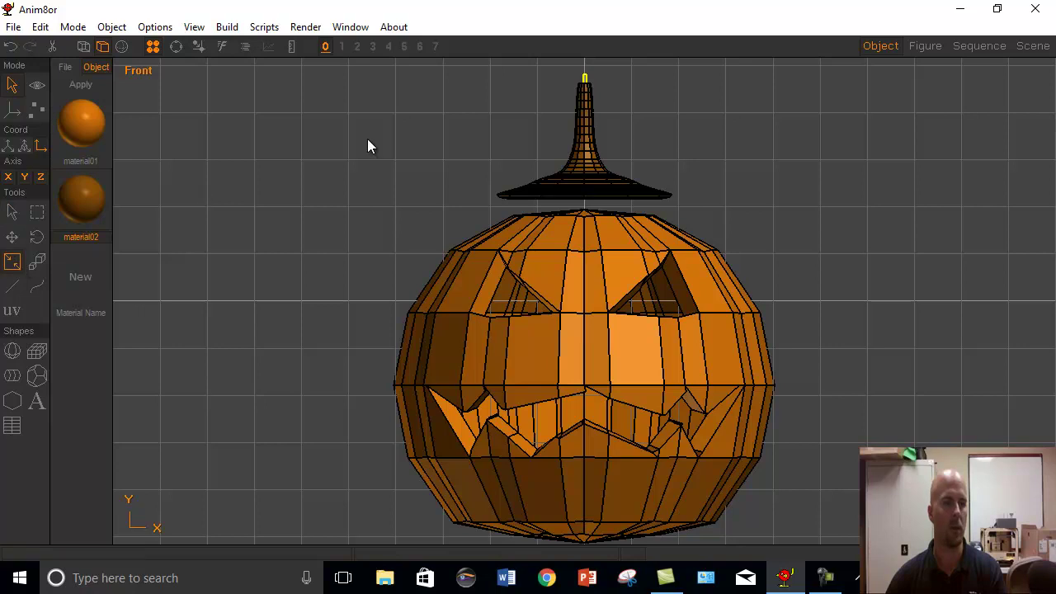
left_click_drag(369, 147, 855, 135)
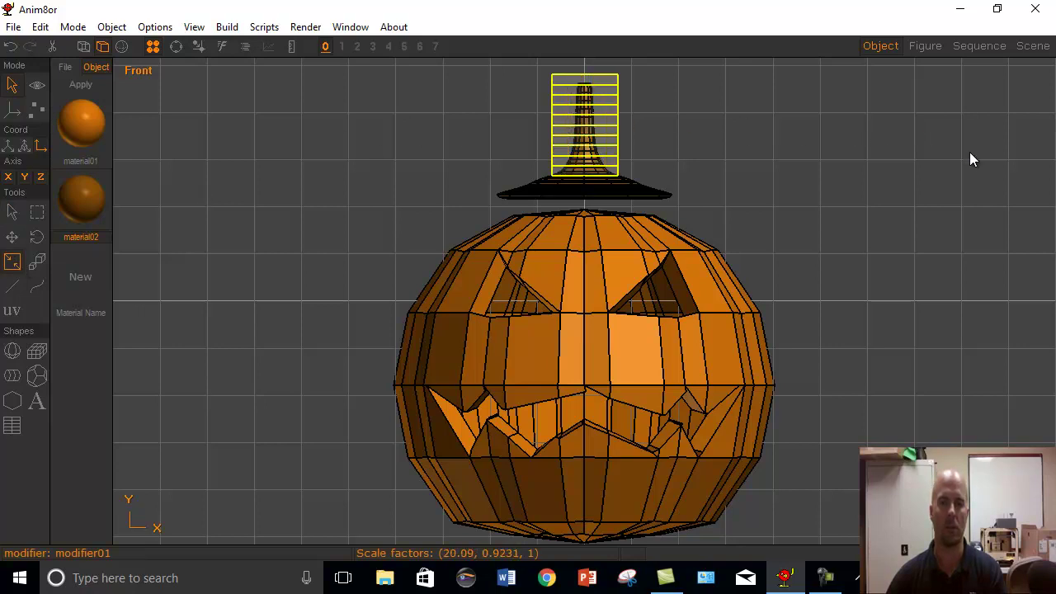
left_click_drag(1049, 344, 723, 168)
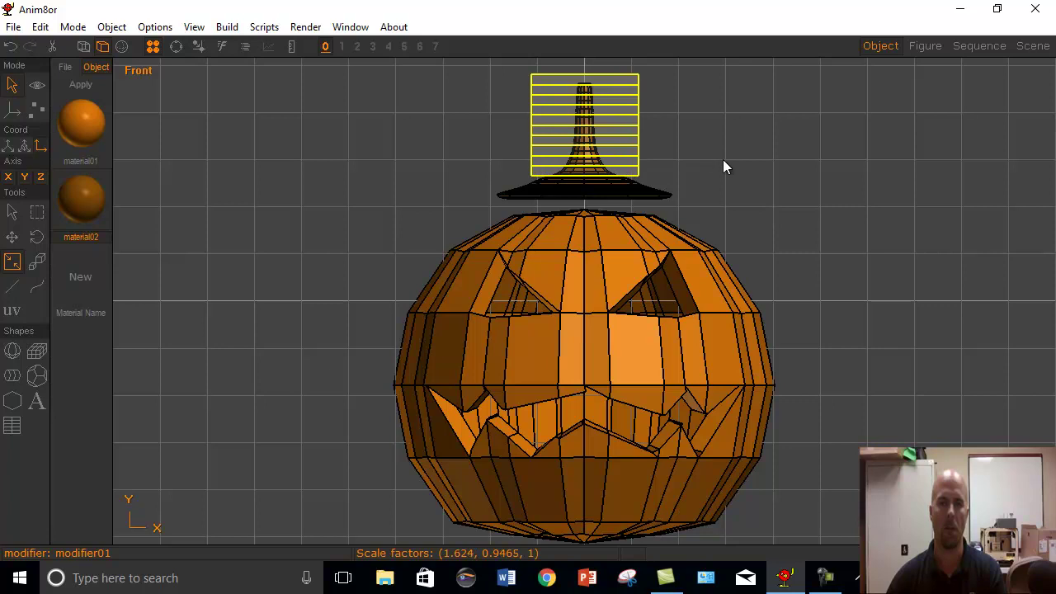
Step: Bind the bend modifier to the stem mesh and set its bend angle to 75
left_click(13, 213)
left_click(538, 191)
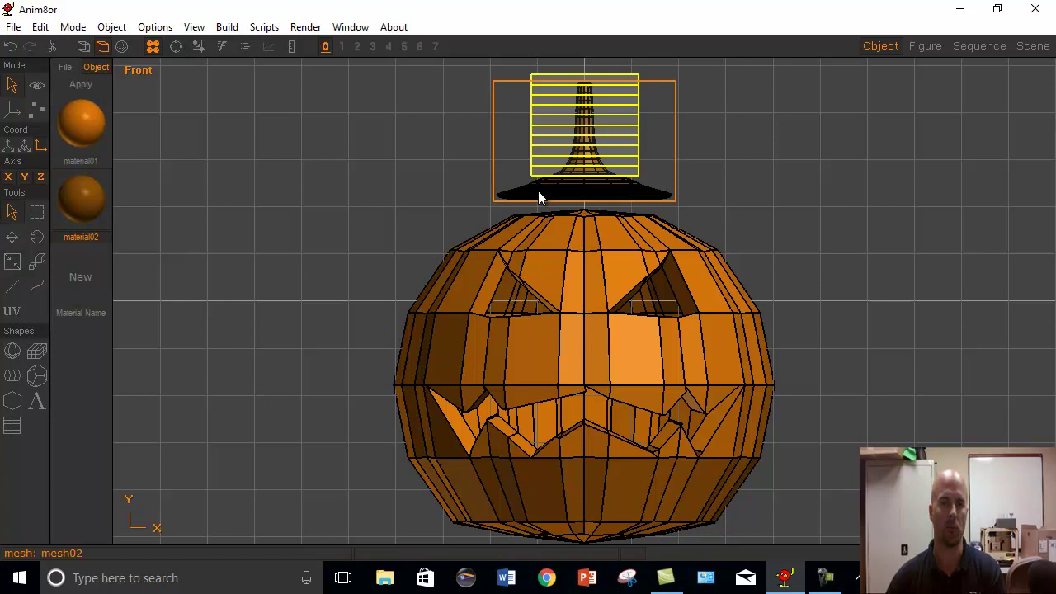
left_click(562, 122)
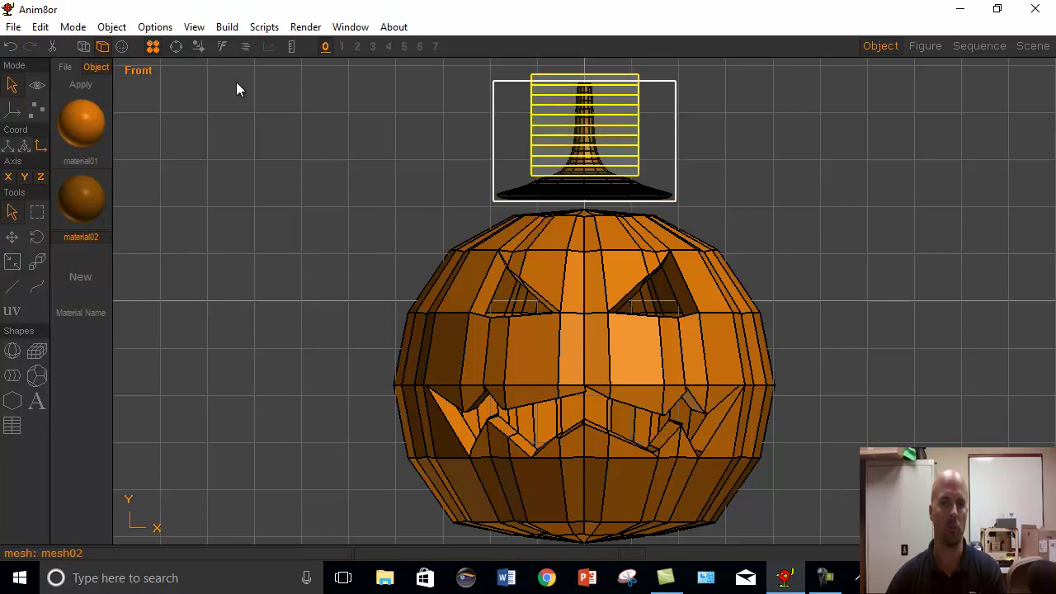
left_click(228, 28)
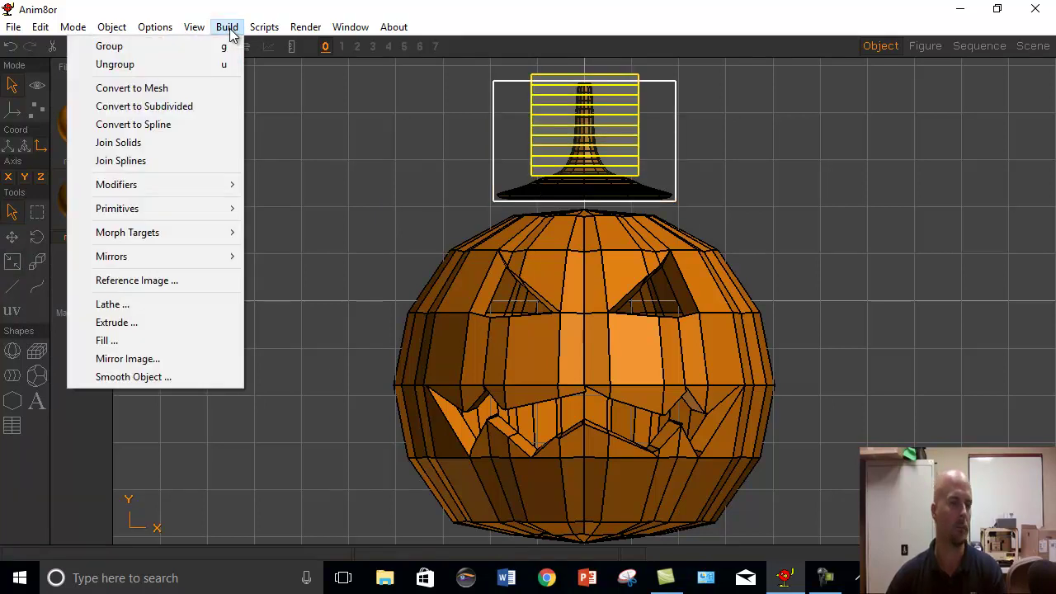
mouse_move(141, 188)
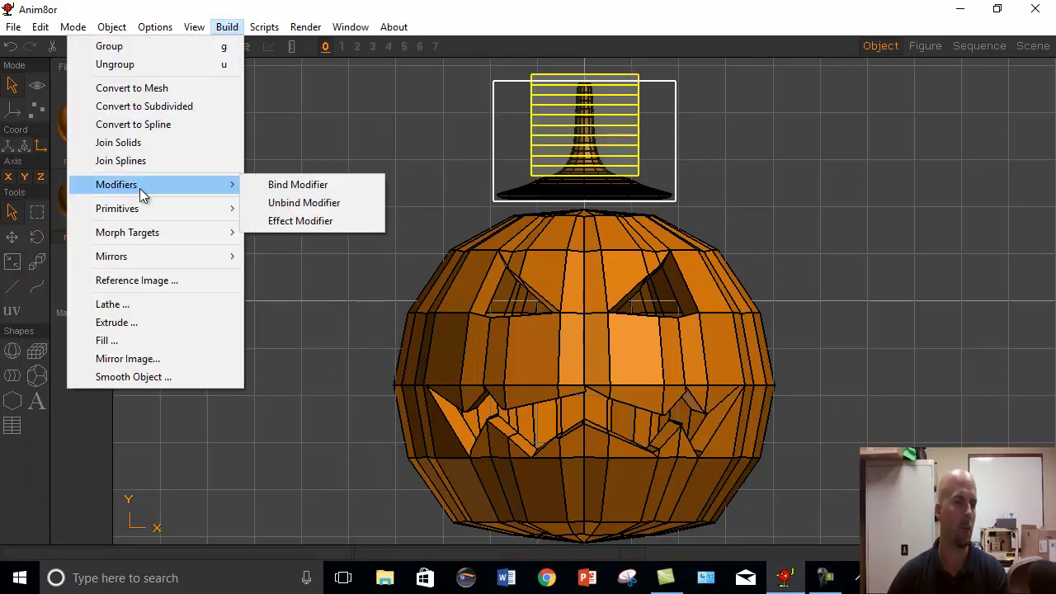
left_click(295, 185)
double_click(537, 170)
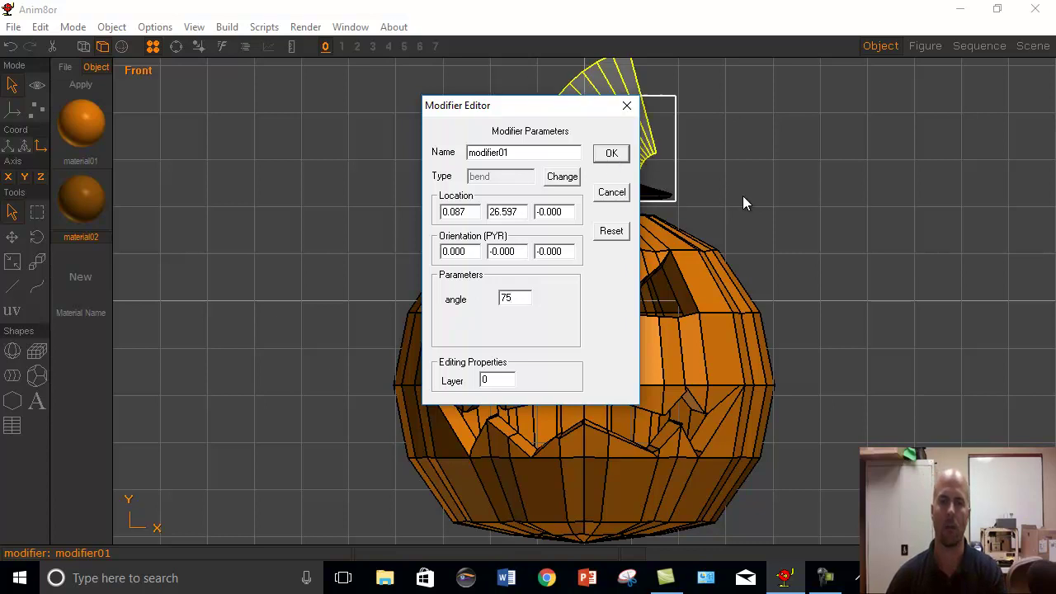
left_click(612, 153)
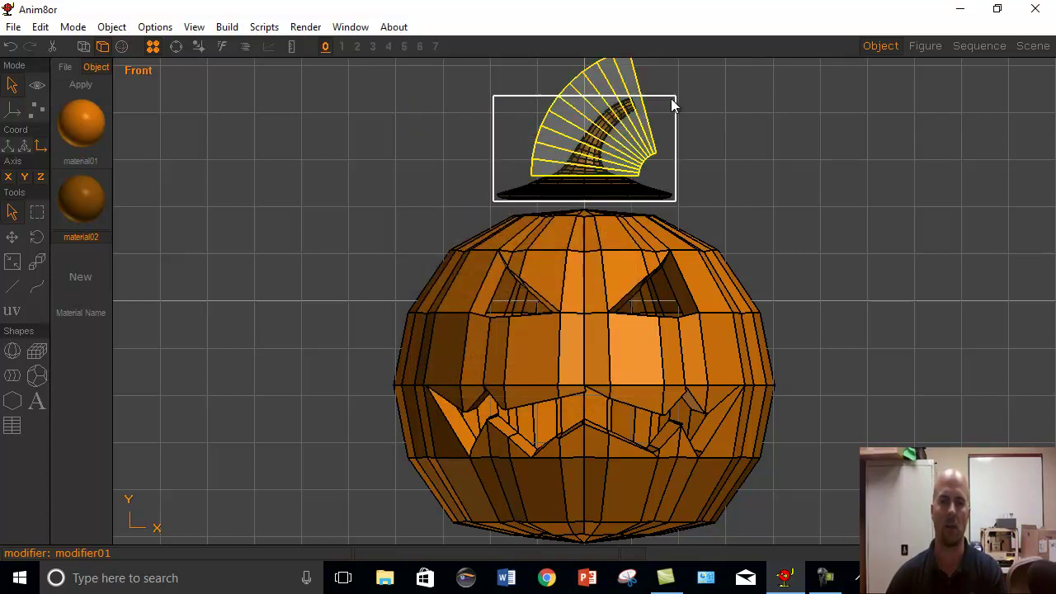
left_click(227, 27)
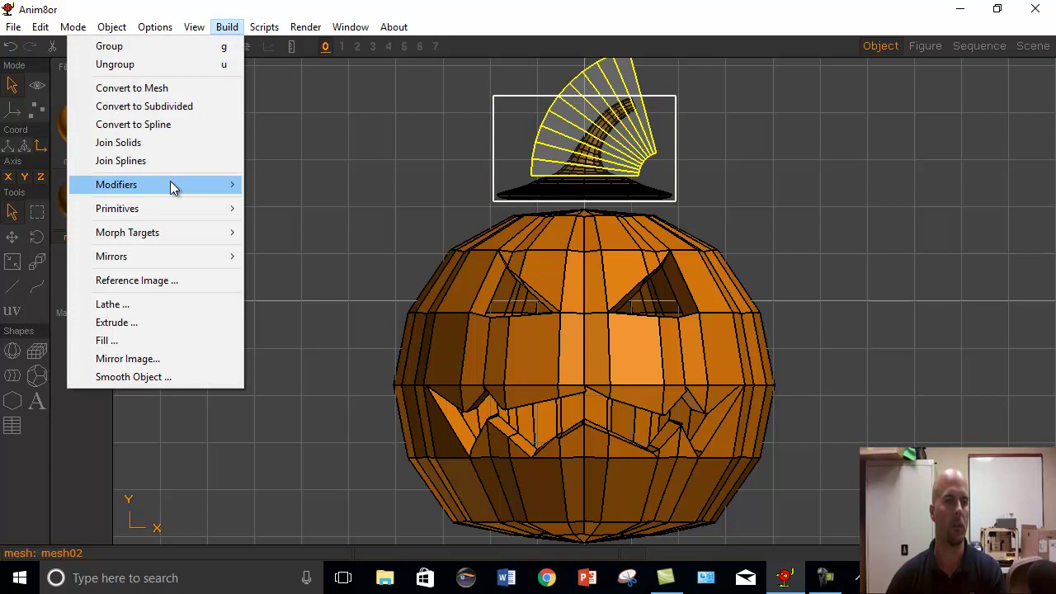
Step: Bake the bend into the stem with Effect Modifier, then raise the pumpkin body four nudges
mouse_move(170, 182)
left_click(287, 221)
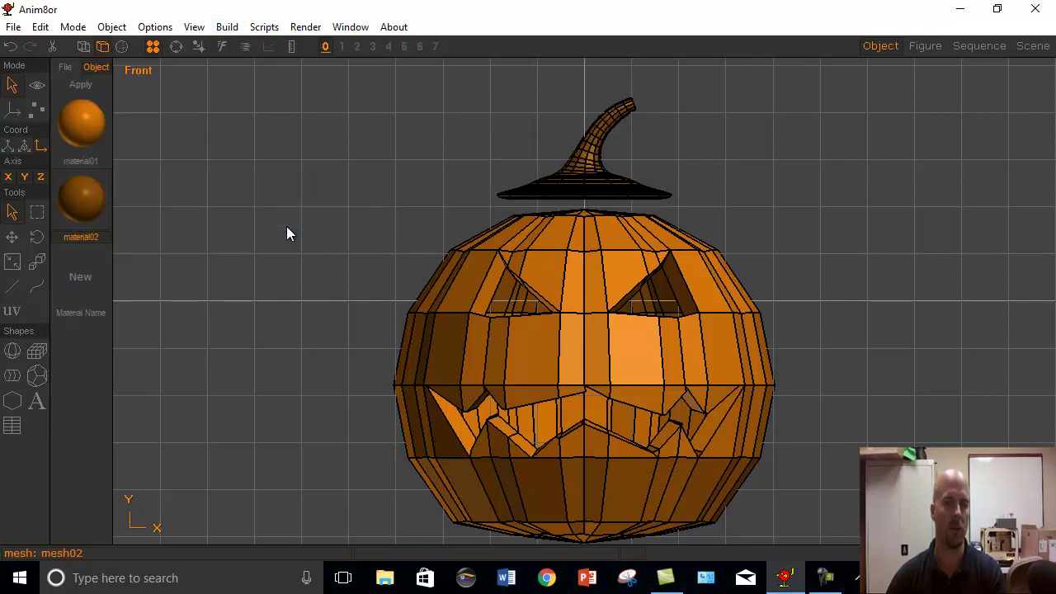
left_click(531, 340)
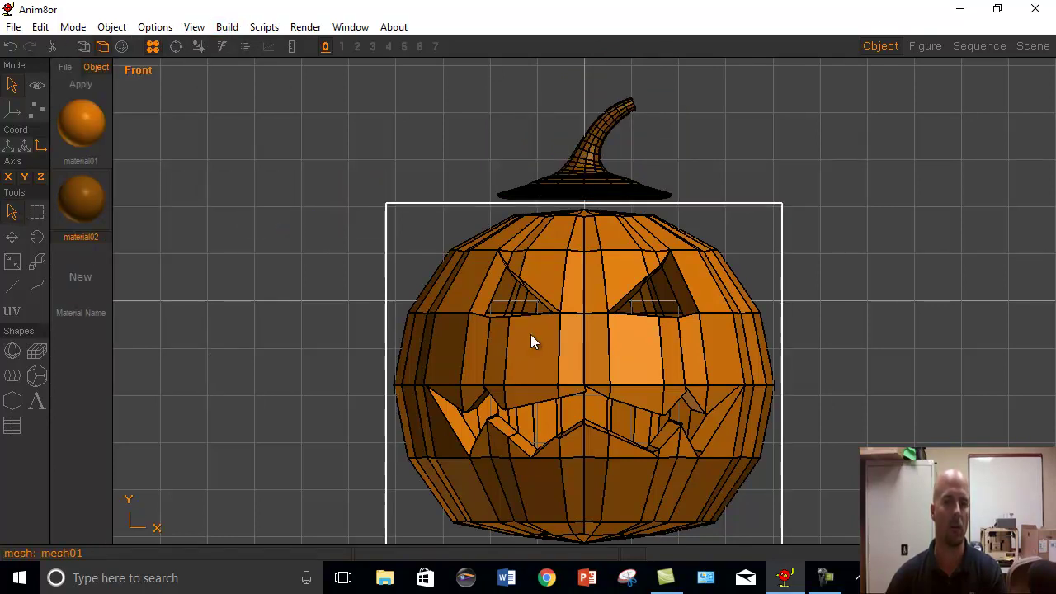
key("Up")
key("Up")
key("Up")
key("Up")
key("Up")
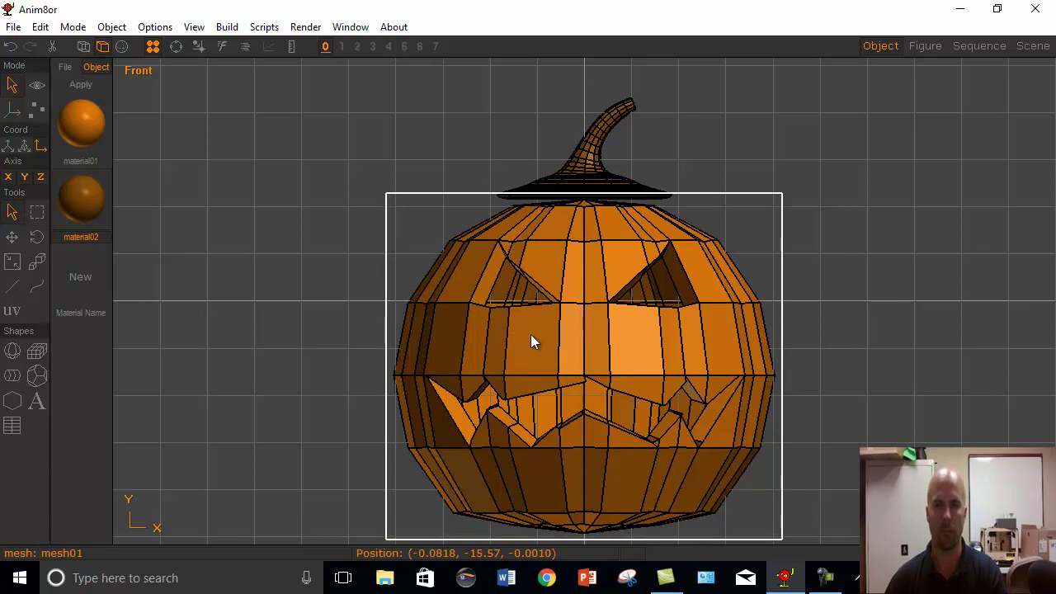
key("Up")
key("Up")
key("Up")
key("Up")
key("Up")
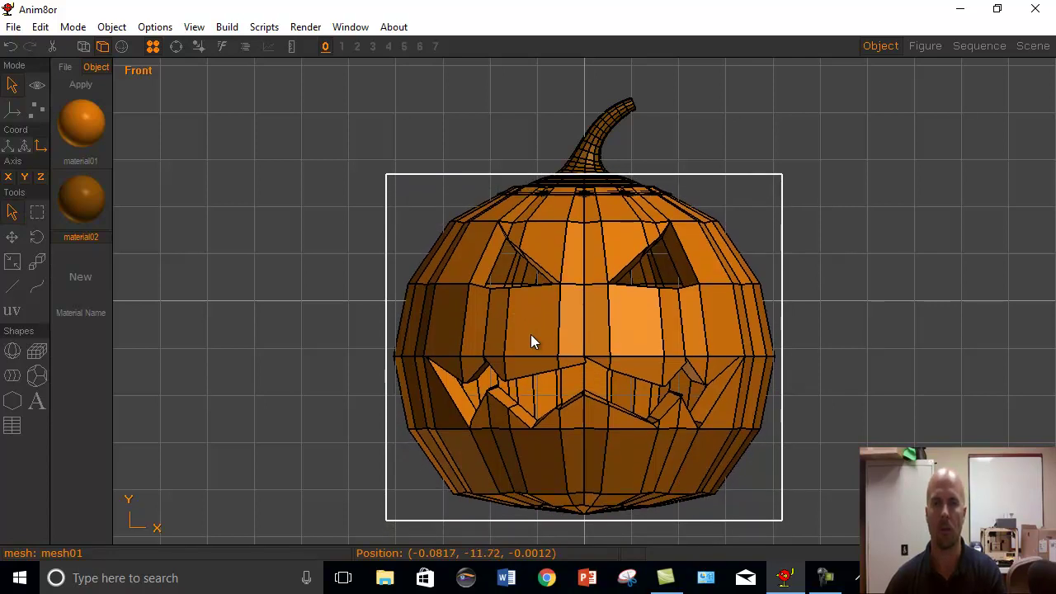
key("Up")
key("Up")
key("Up")
key("Up")
key("Up")
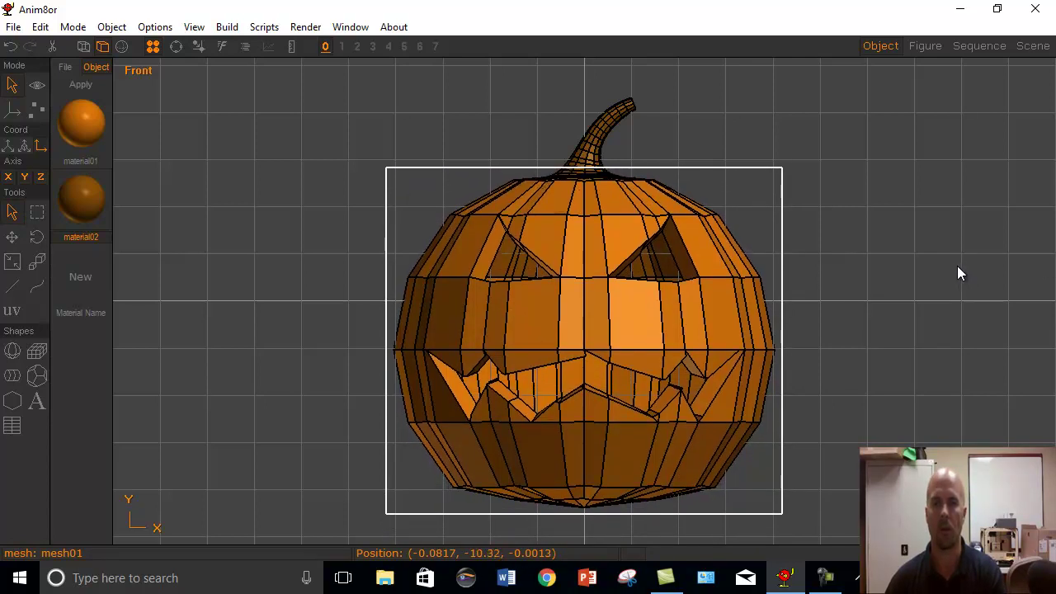
key("Up")
key("Up")
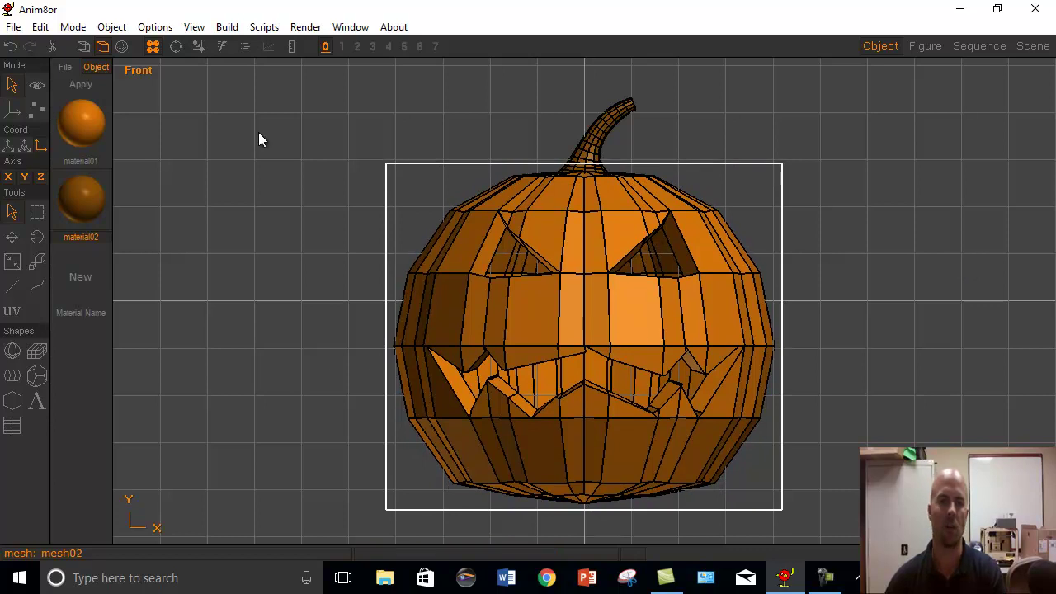
Step: Orbit to check the pumpkin's fit against the stem, then return to the Front view
left_click(175, 46)
left_click_drag(619, 230, 651, 237)
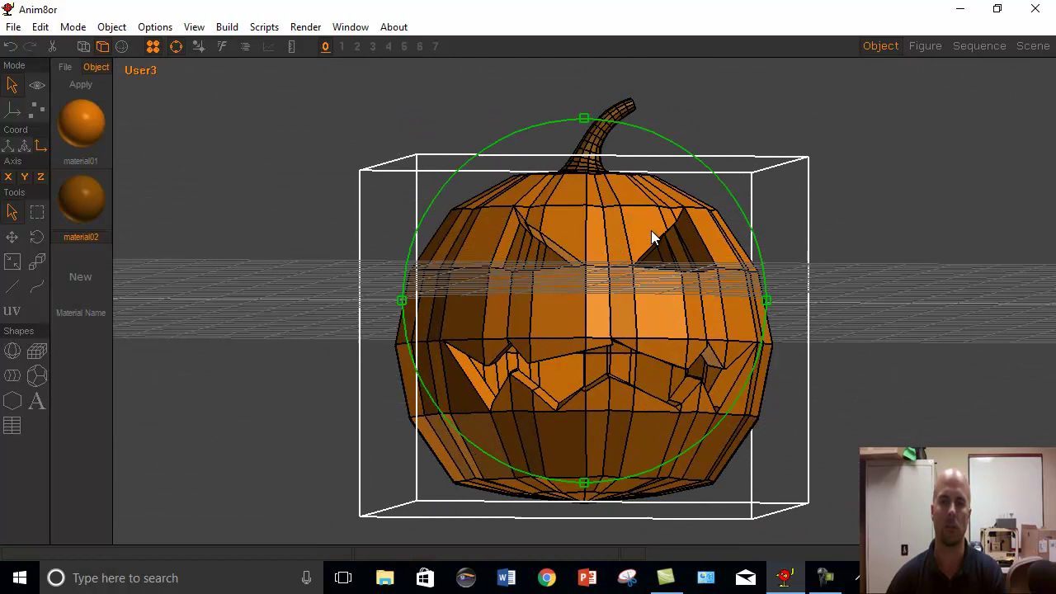
left_click(131, 71)
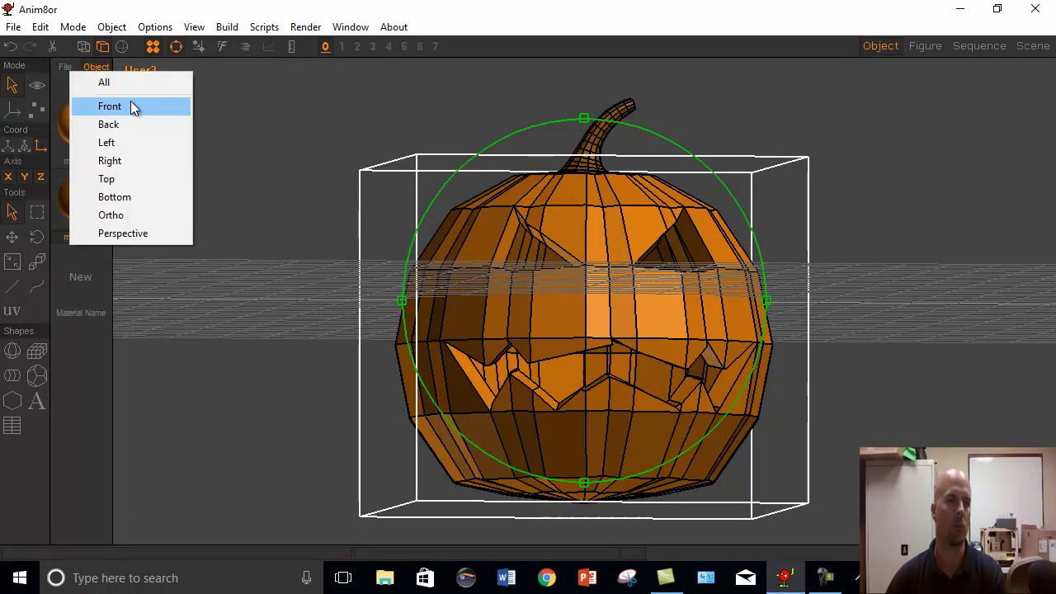
left_click(130, 100)
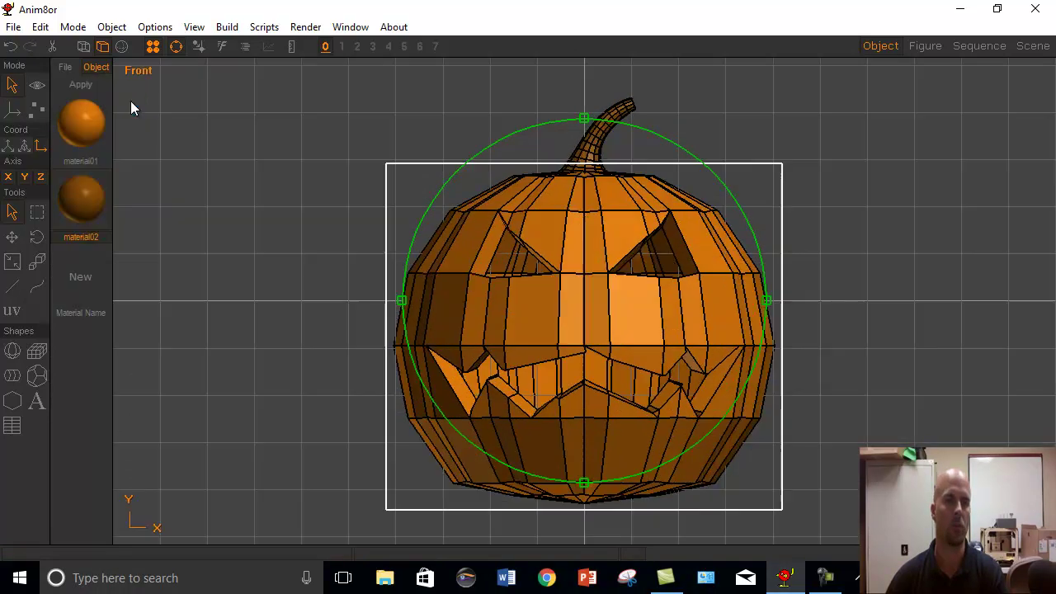
left_click(178, 47)
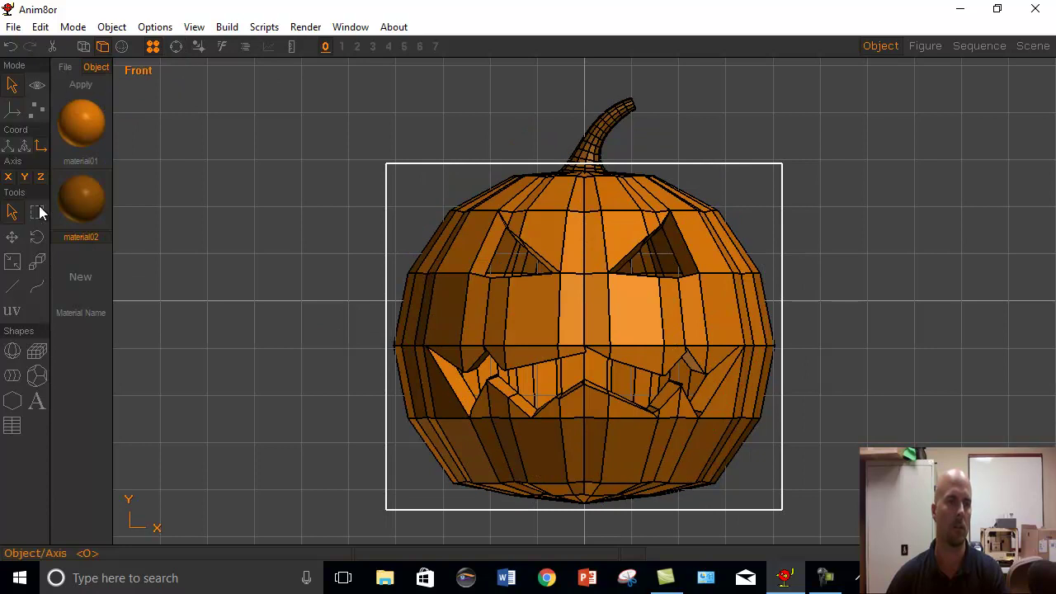
Step: Type the person's name as text above-left of the pumpkin and extrude it to length 5
left_click(347, 186)
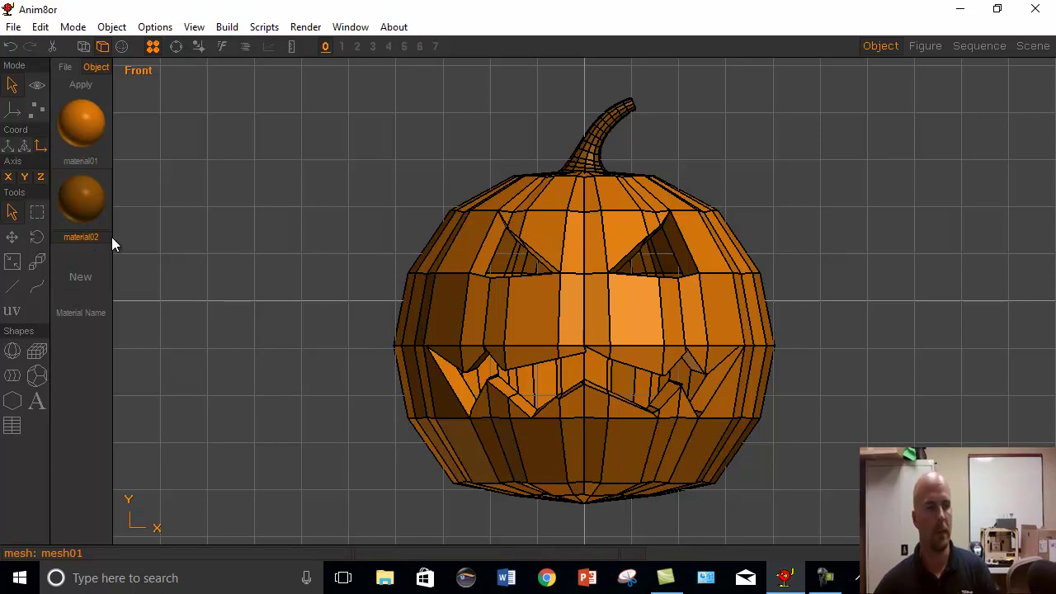
left_click(36, 404)
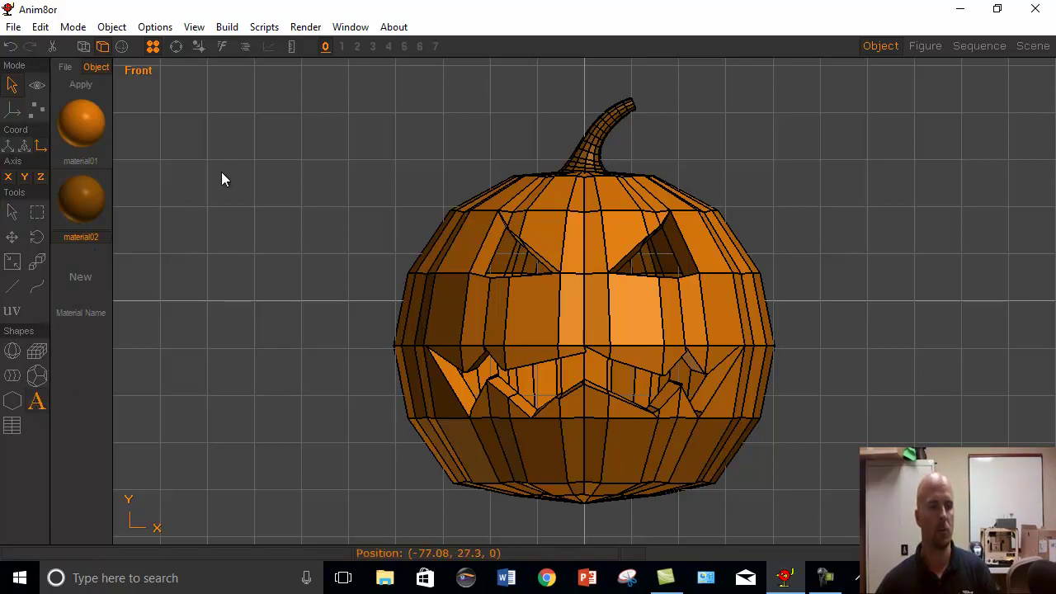
left_click(208, 167)
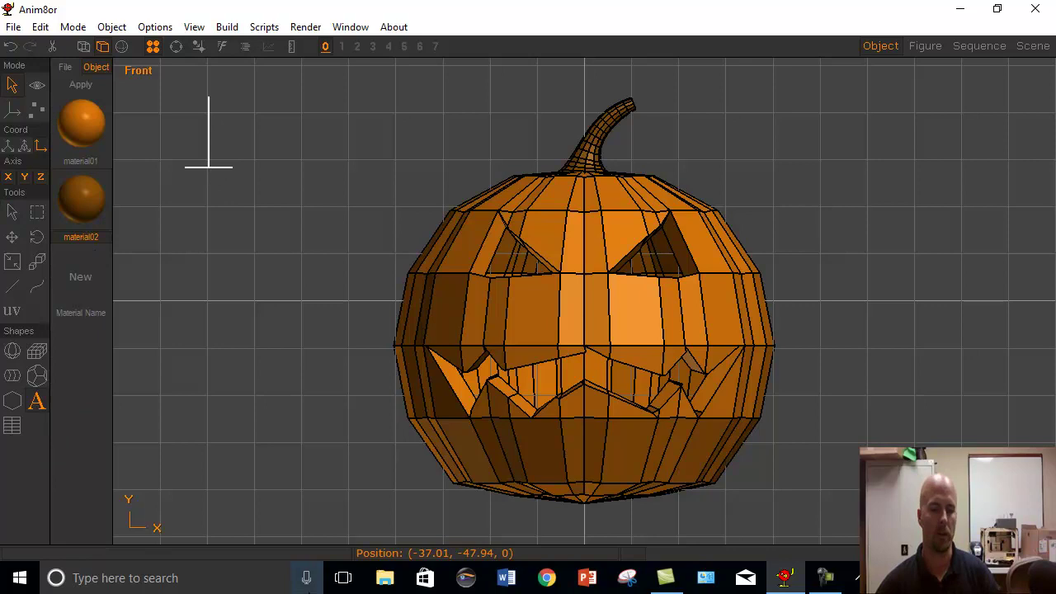
type("Ladwig")
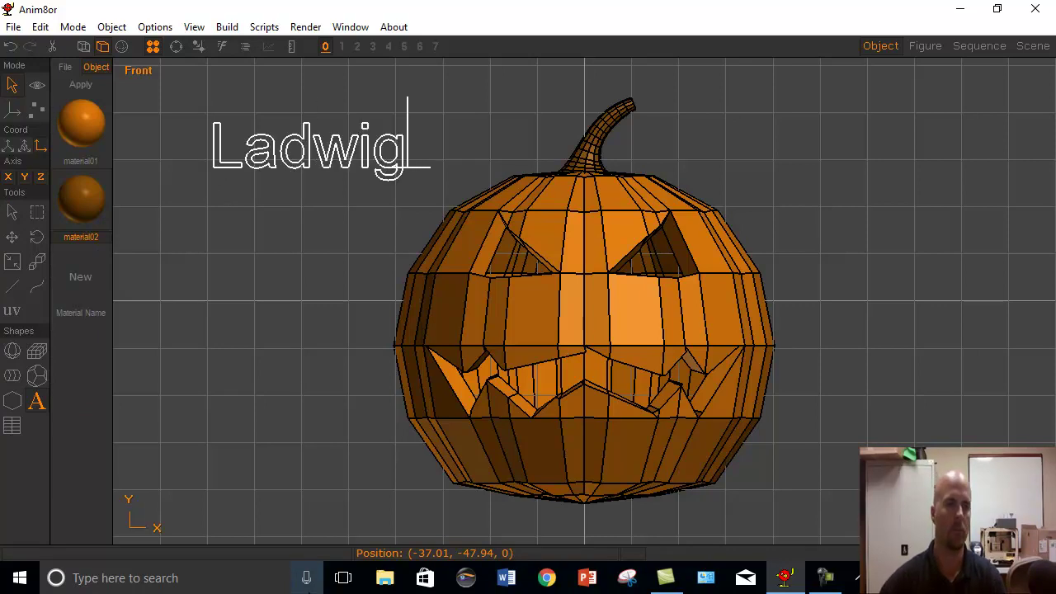
left_click(228, 27)
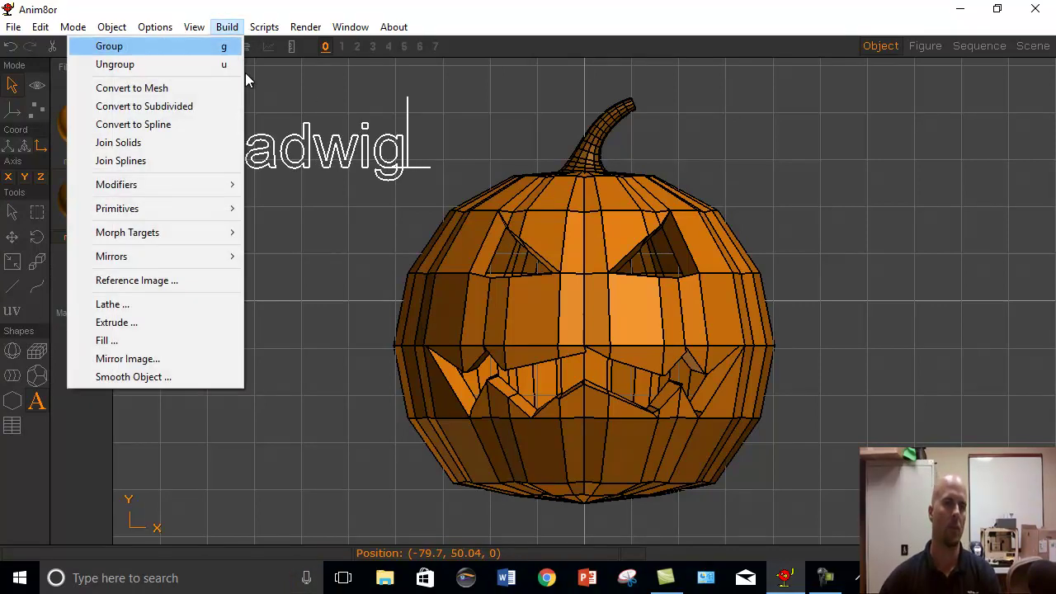
left_click(161, 325)
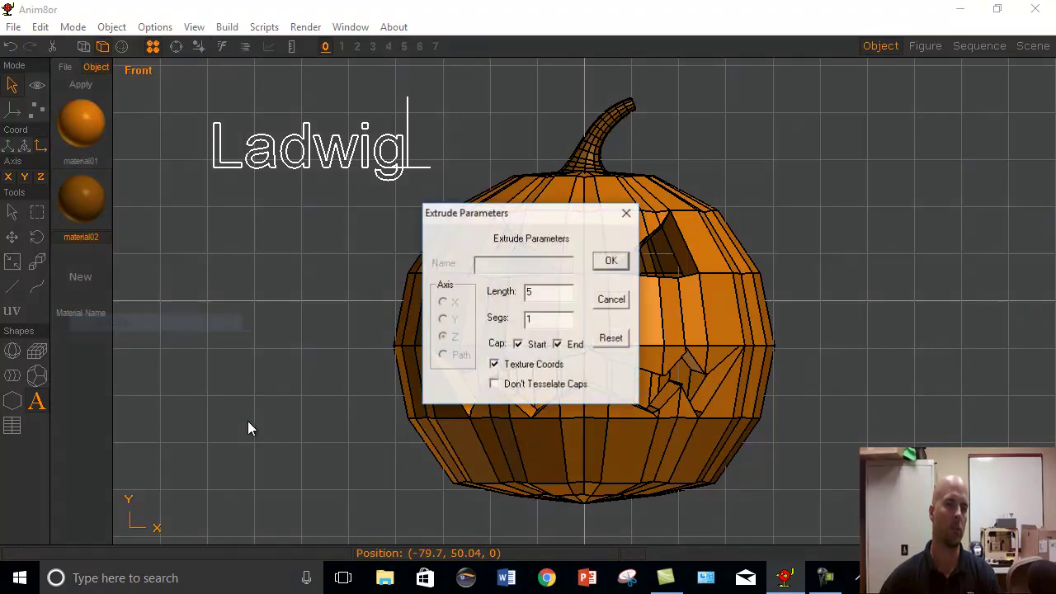
left_click(611, 261)
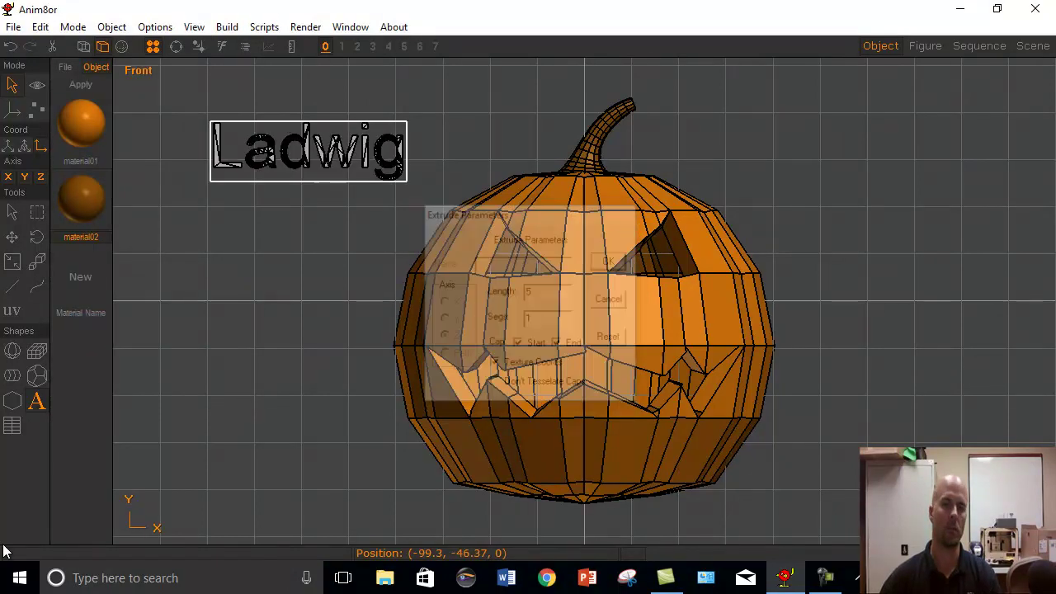
Step: Turn on smooth shaded display and orbit to view the finished model from above
left_click(121, 47)
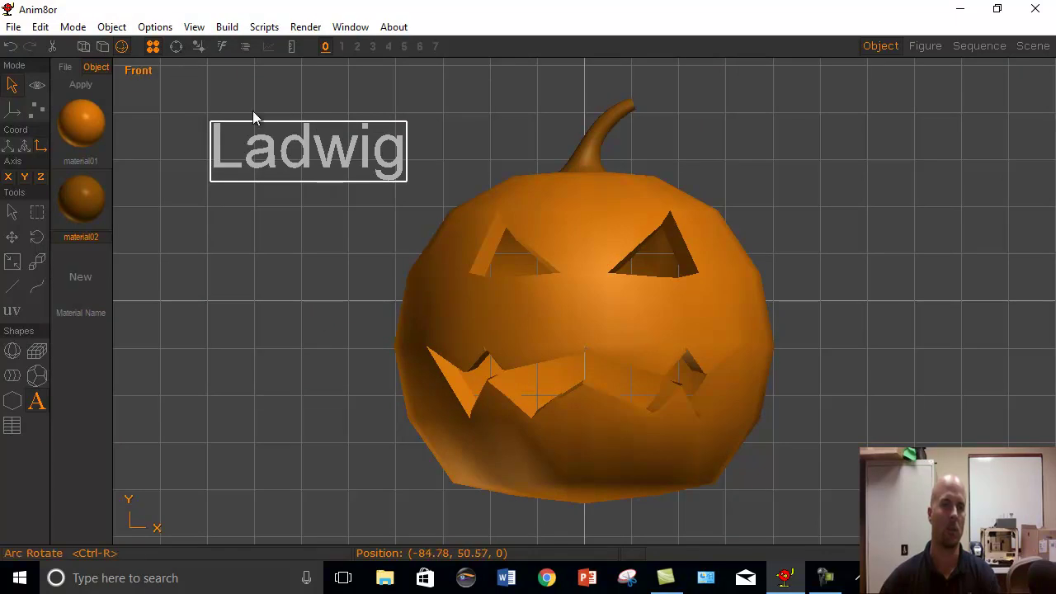
left_click(175, 47)
left_click_drag(513, 244, 660, 348)
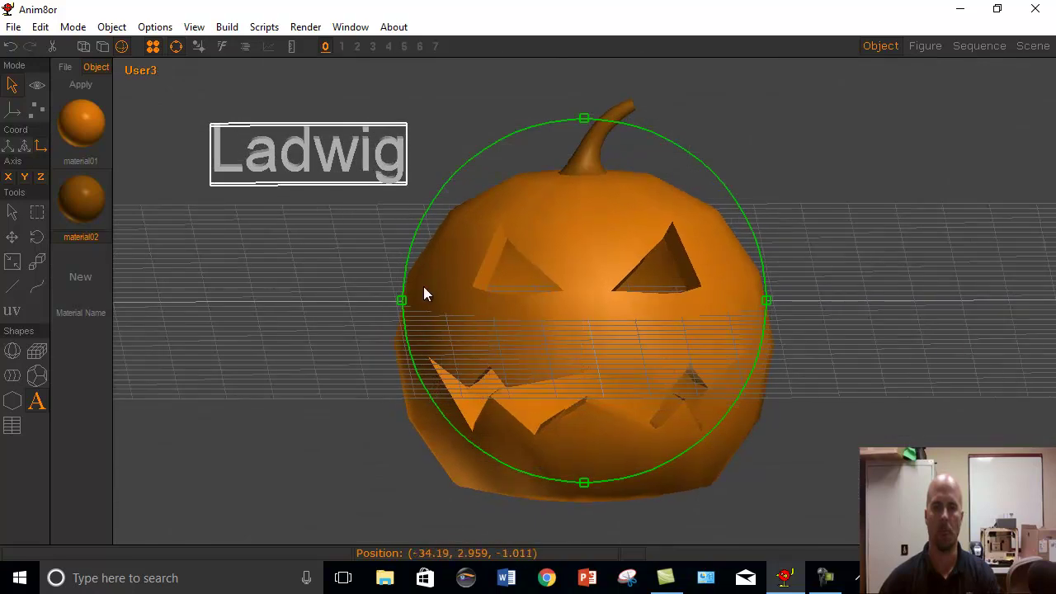